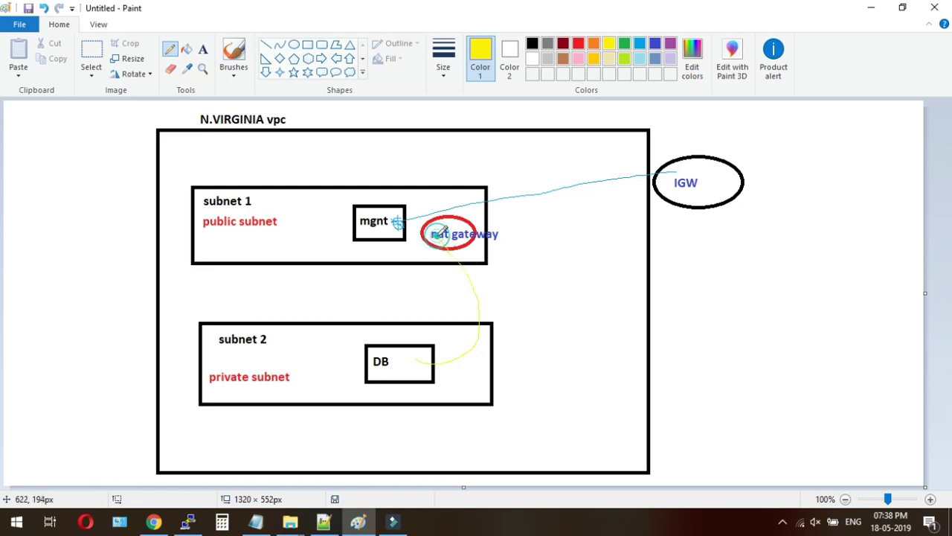
Draw yellow traffic lines linking the nat gateway, IGW and DB, and a red line from IGW to the nat gateway
mouse_move(436, 221)
left_mouse_down()
mouse_move(505, 182)
mouse_move(622, 158)
left_mouse_up()
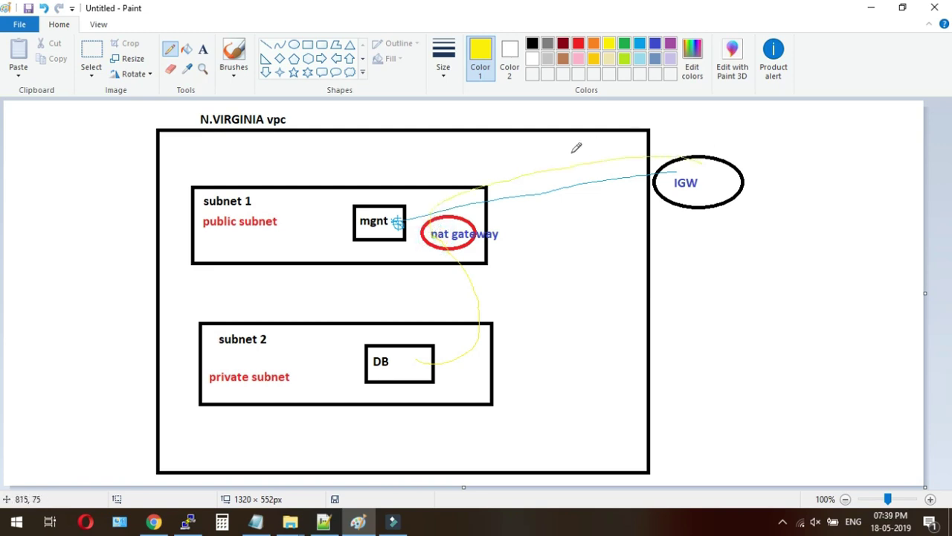
mouse_move(704, 172)
left_mouse_down()
mouse_move(560, 173)
mouse_move(498, 199)
left_mouse_up()
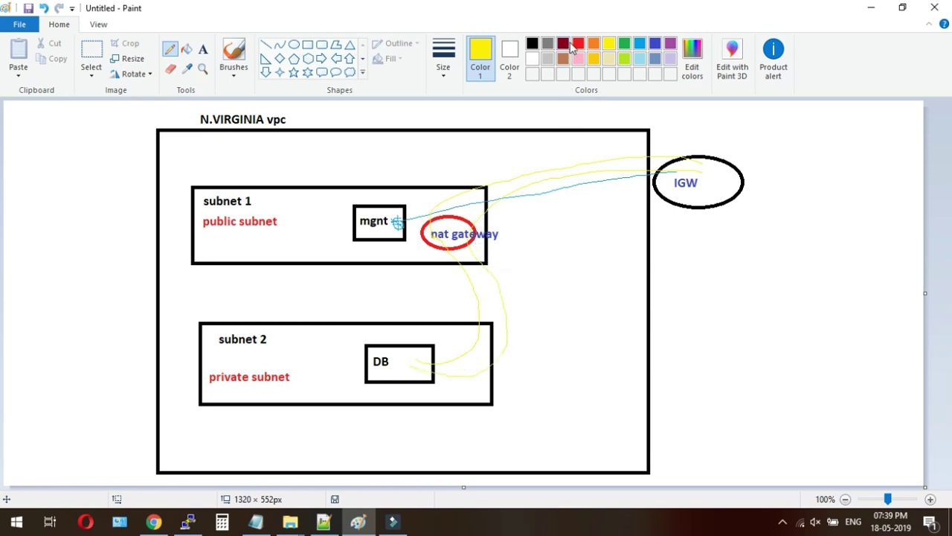
left_click(578, 43)
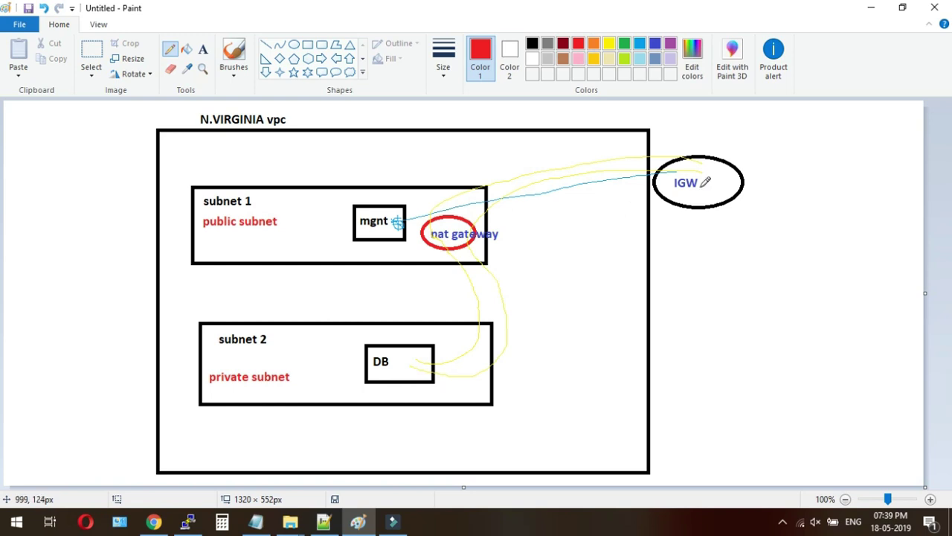
left_click_drag(700, 186, 499, 211)
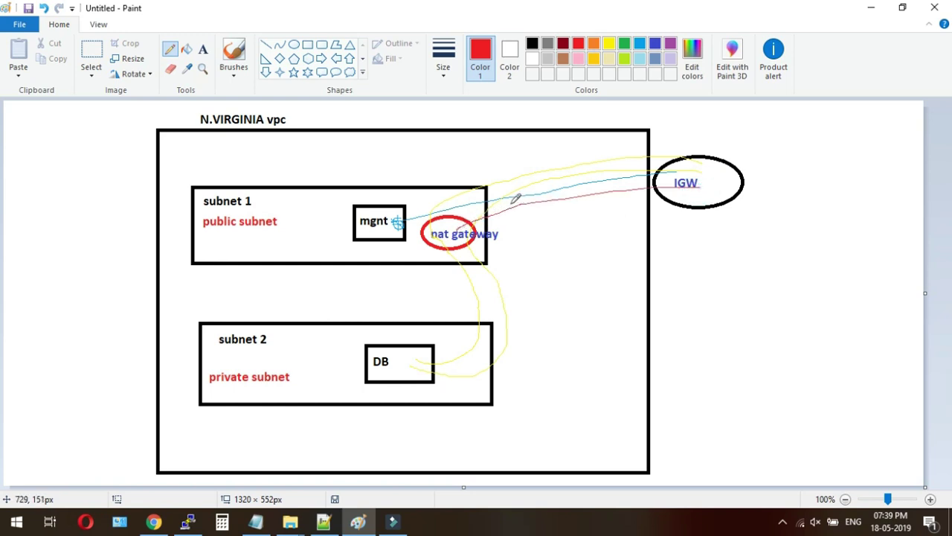
left_click_drag(503, 204, 524, 209)
Switch to the EC2 instances page in Chrome and start a new instance launch from Amazon Linux AMI 2018.03.0
left_click(872, 10)
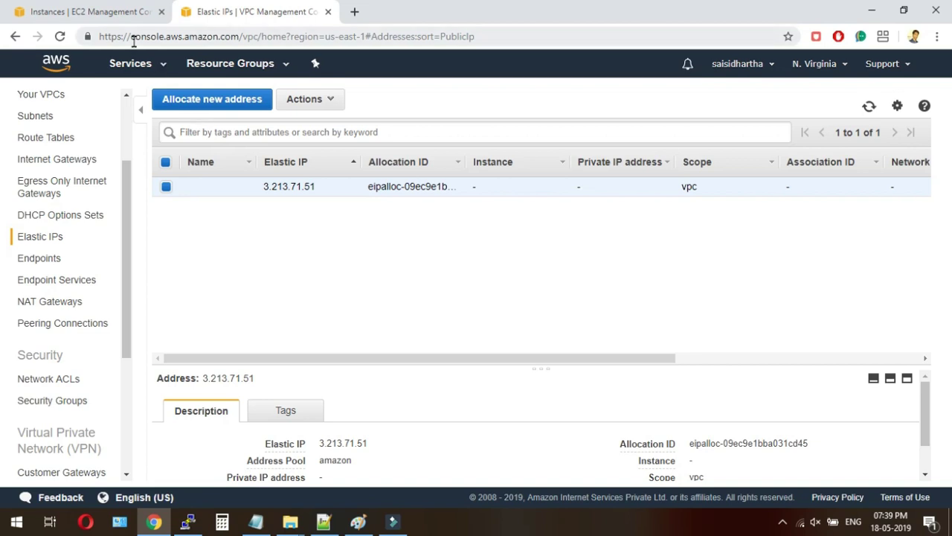
left_click(122, 16)
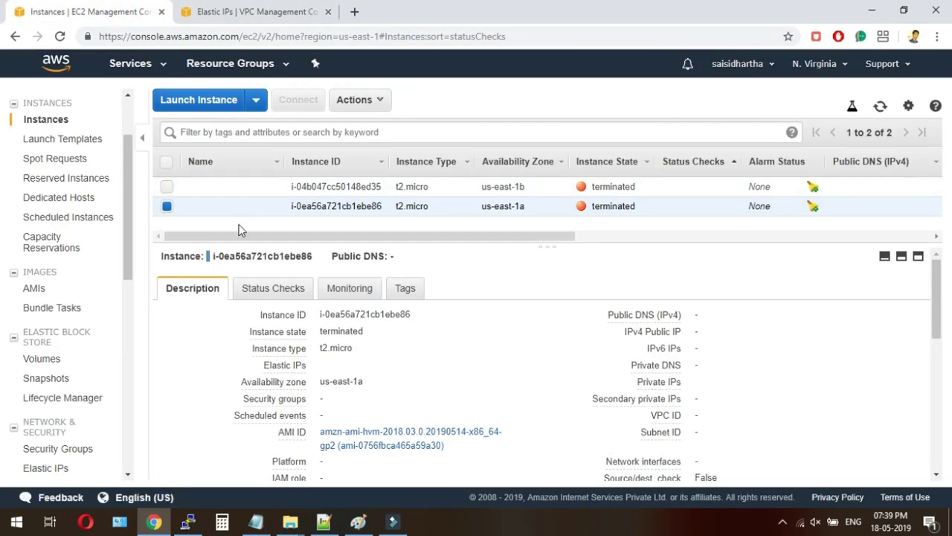
left_click(207, 102)
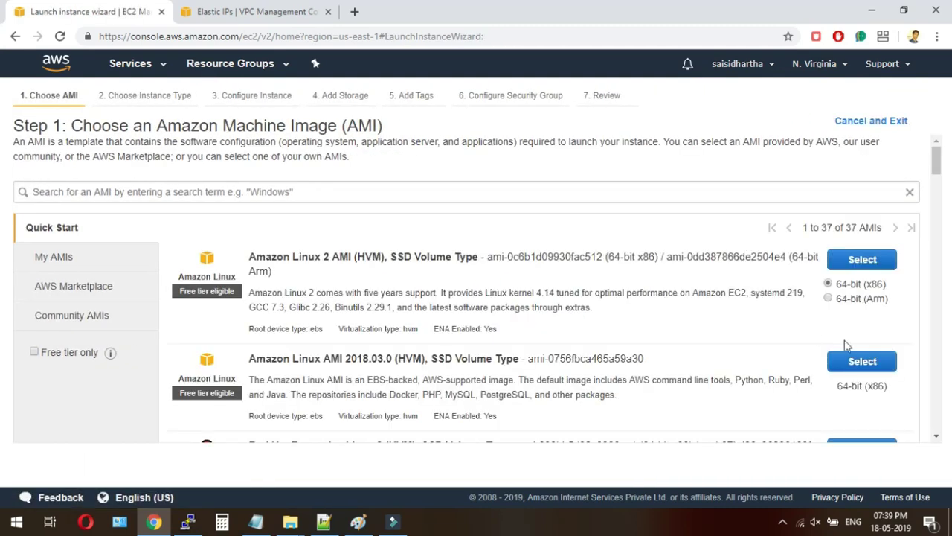
left_click(863, 361)
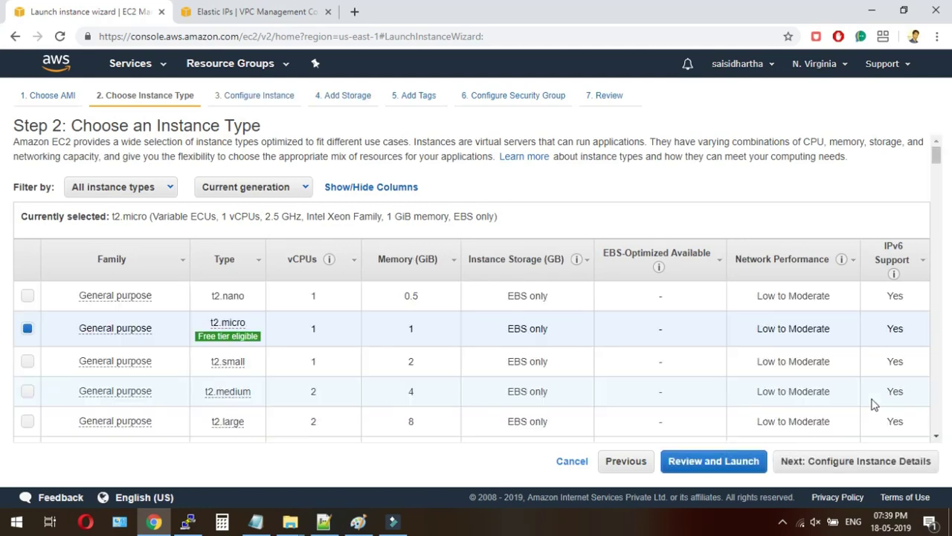
Accept the t2.micro type, the nokia VPC with subnet_1a, and the default 8 GiB root volume
left_click(885, 462)
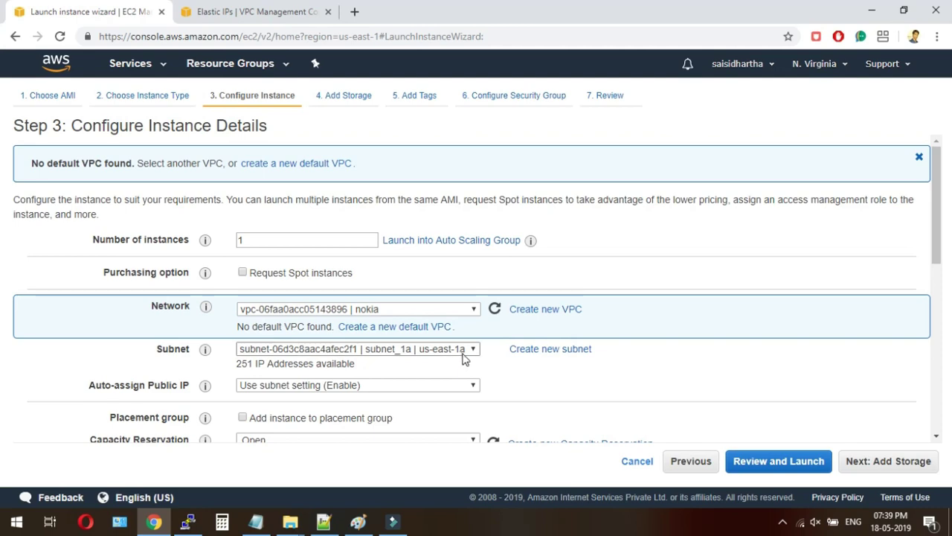
left_click(906, 464)
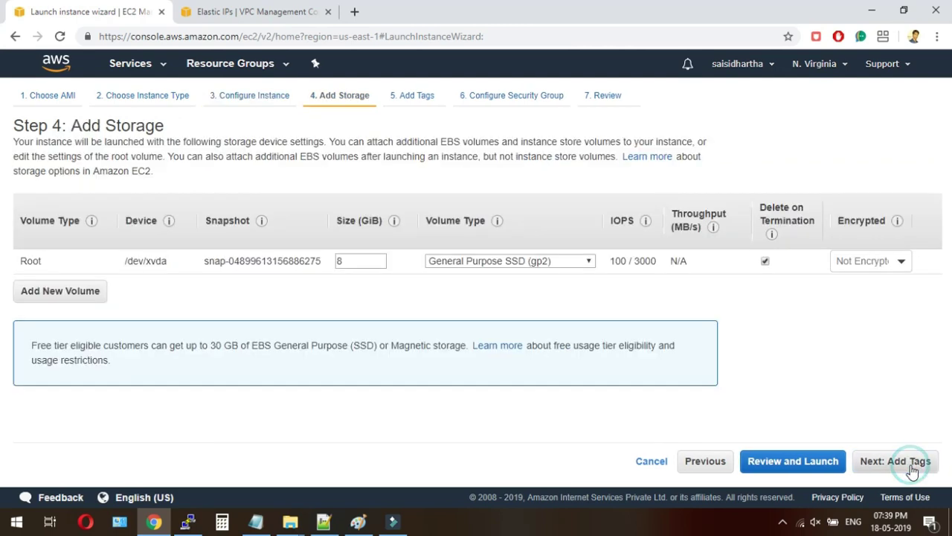
left_click(911, 465)
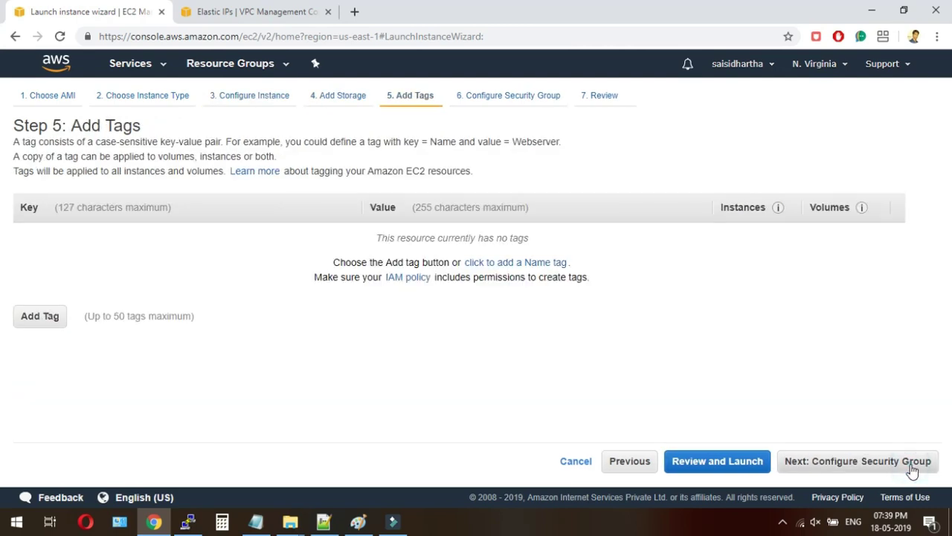
Add a Name tag with the value 1a to the new instance
left_click(542, 270)
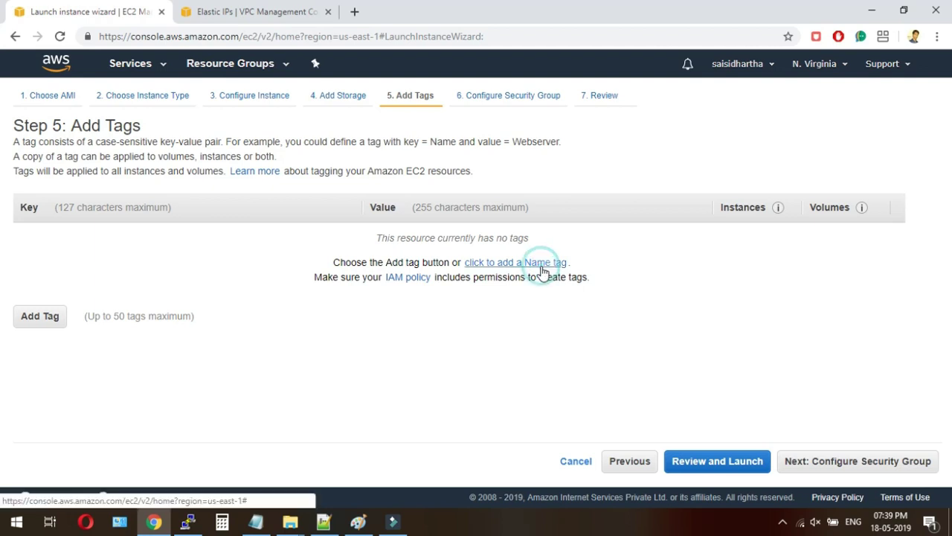
left_click(474, 239)
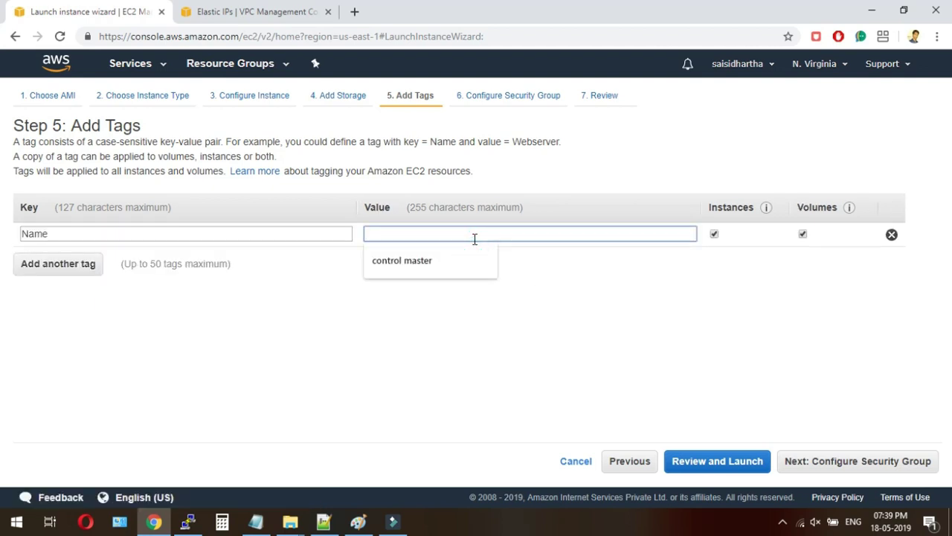
type("1")
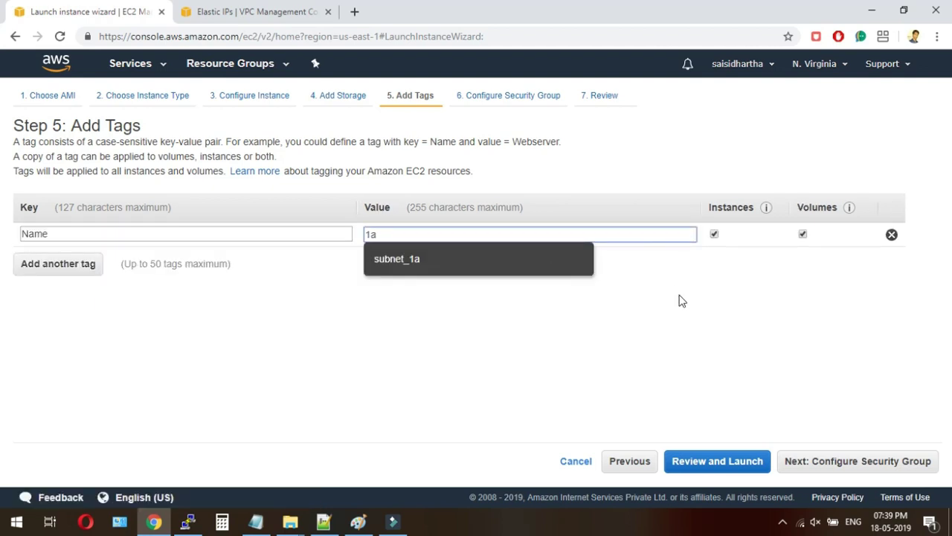
type("a")
left_click(680, 297)
Assign the existing default VPC security group to the instance and continue to the launch review
left_click(875, 461)
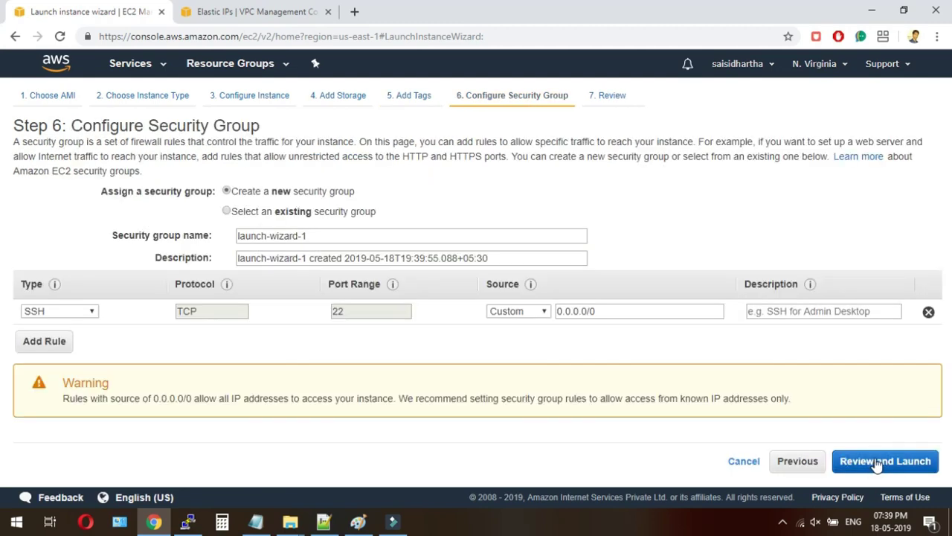
left_click(878, 461)
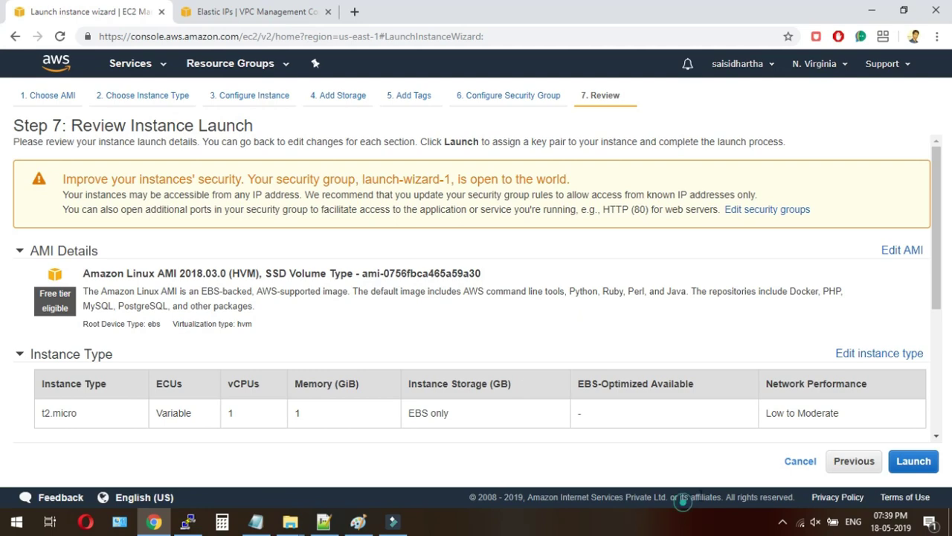
left_click(857, 463)
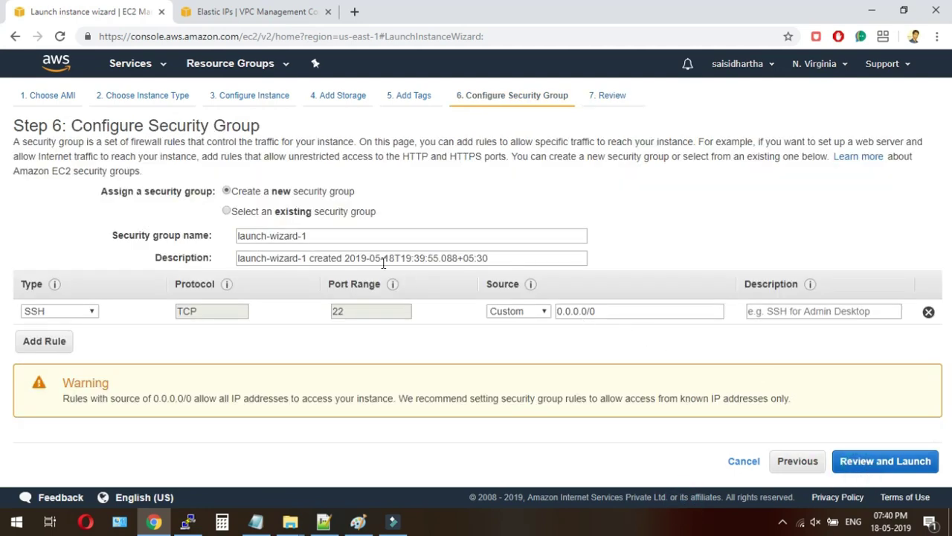
left_click(281, 212)
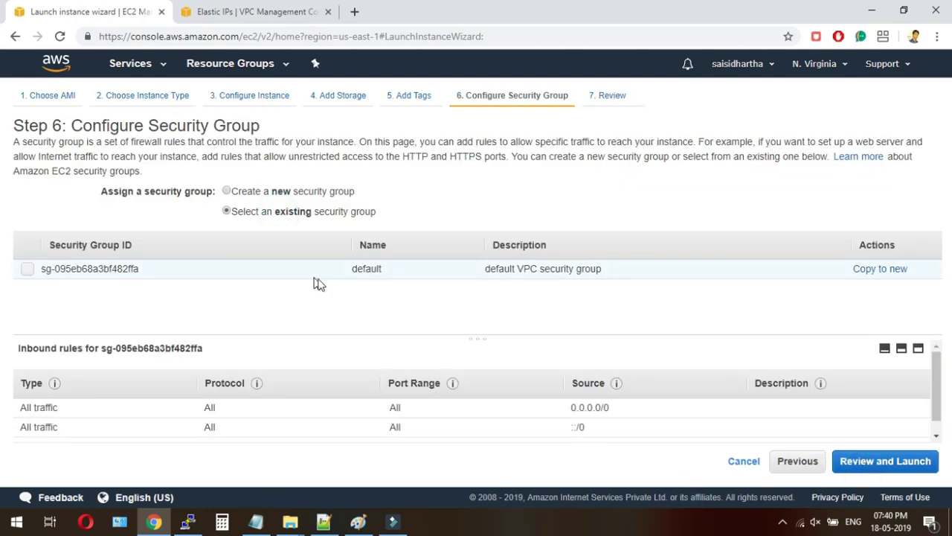
left_click(332, 276)
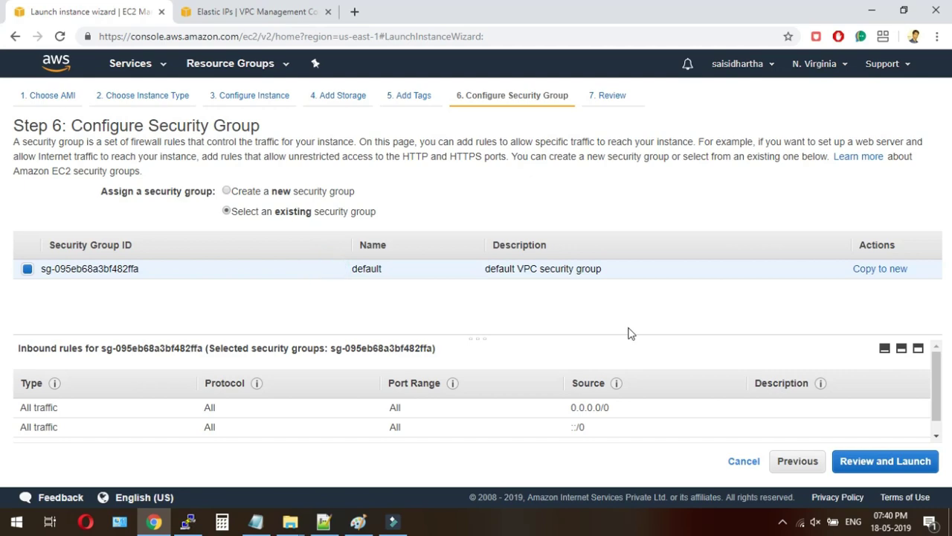
left_click(893, 466)
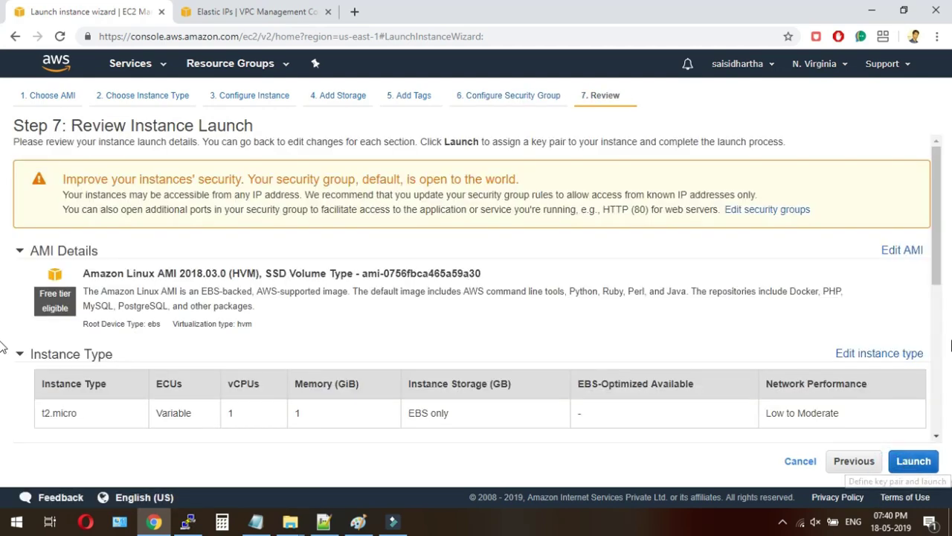
Create a new key pair with the user's short name, download its private key file and launch the instance
left_click(943, 357)
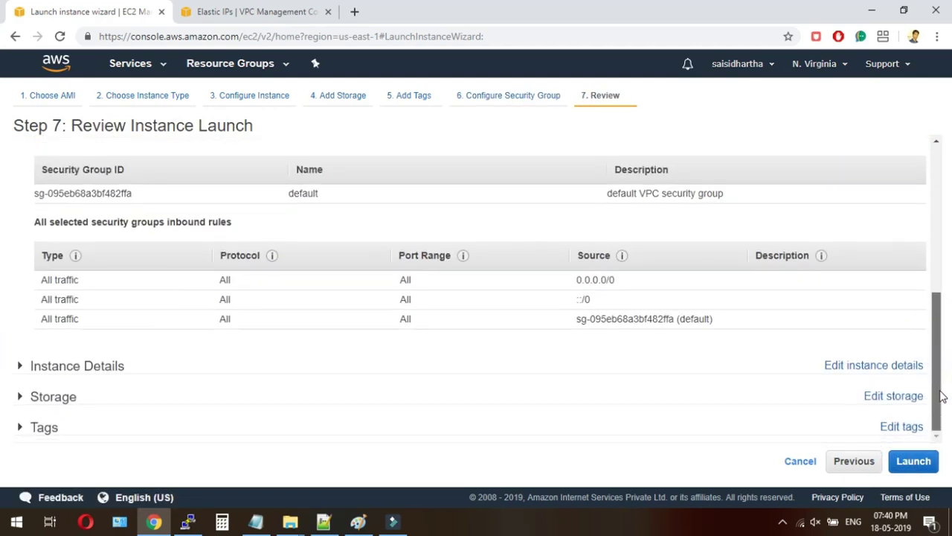
left_click(921, 459)
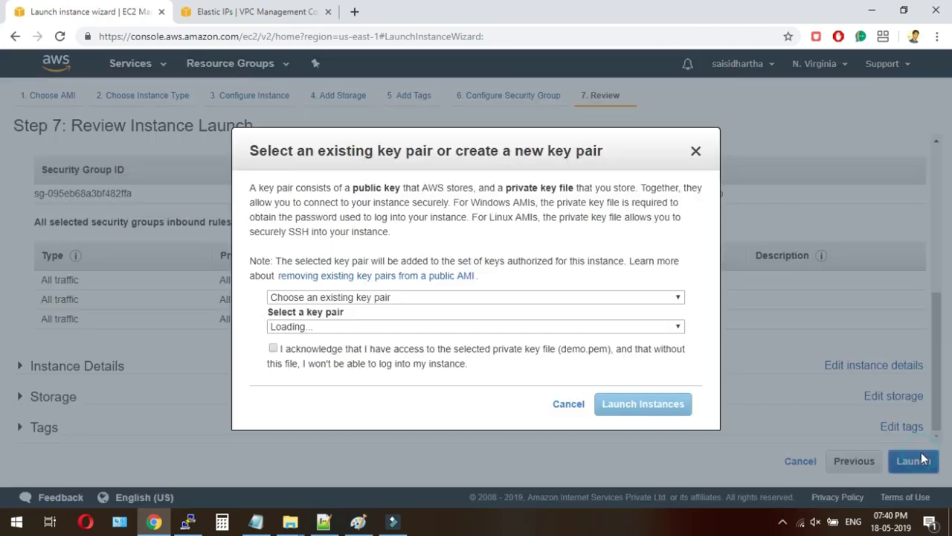
left_click(625, 328)
left_click(528, 367)
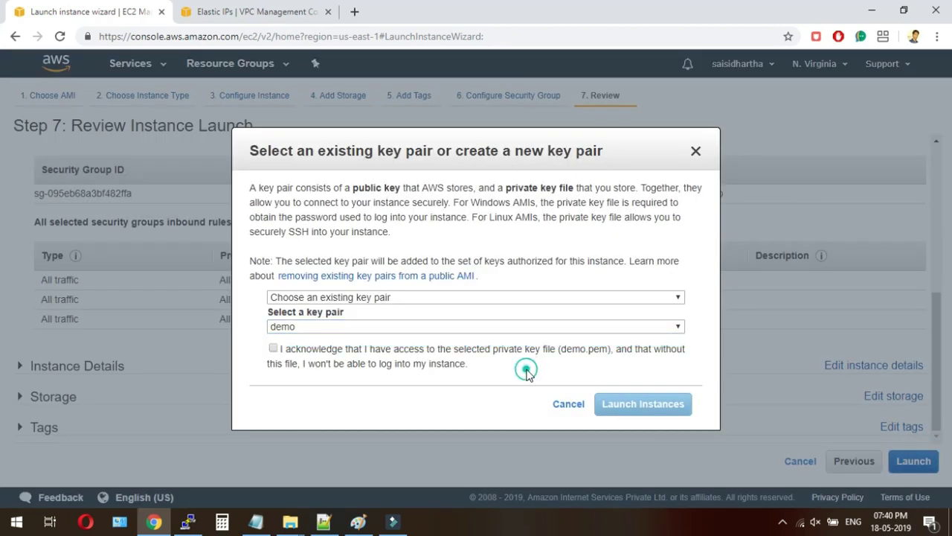
left_click(363, 297)
left_click(346, 323)
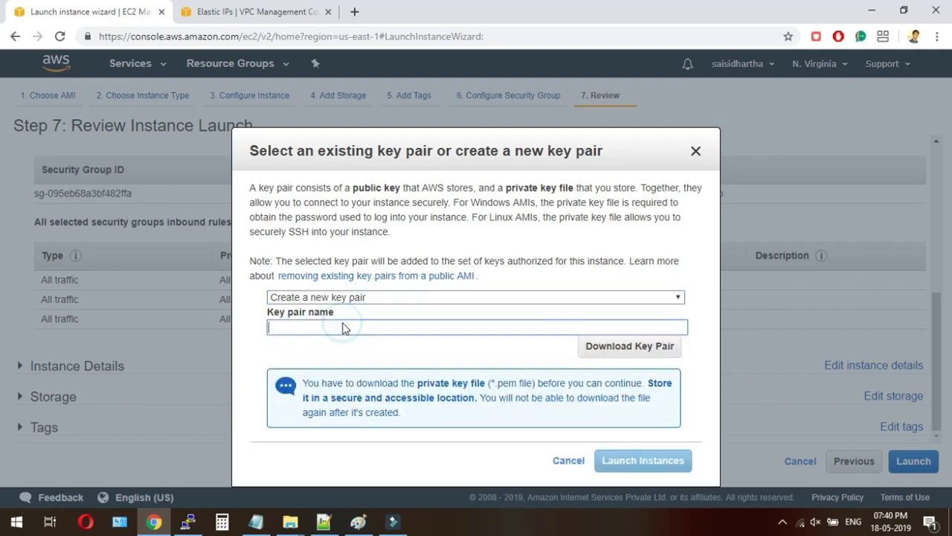
left_click(382, 333)
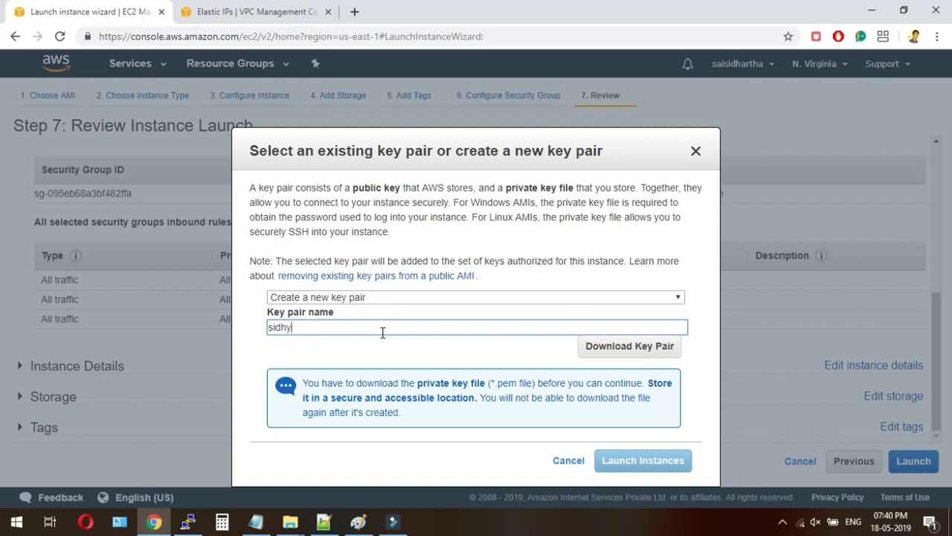
left_click(642, 346)
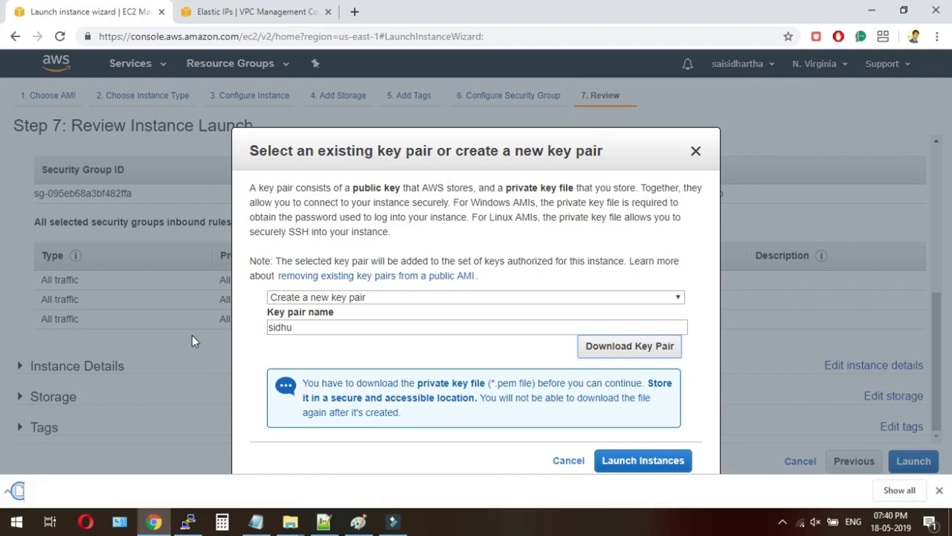
left_click(638, 461)
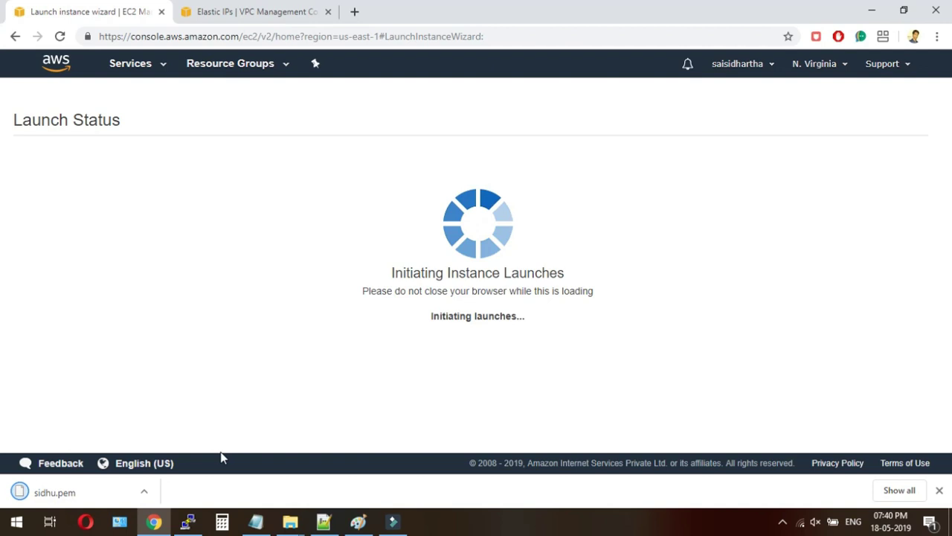
Show the downloaded private key file in its folder and copy it
left_click(145, 491)
left_click(182, 446)
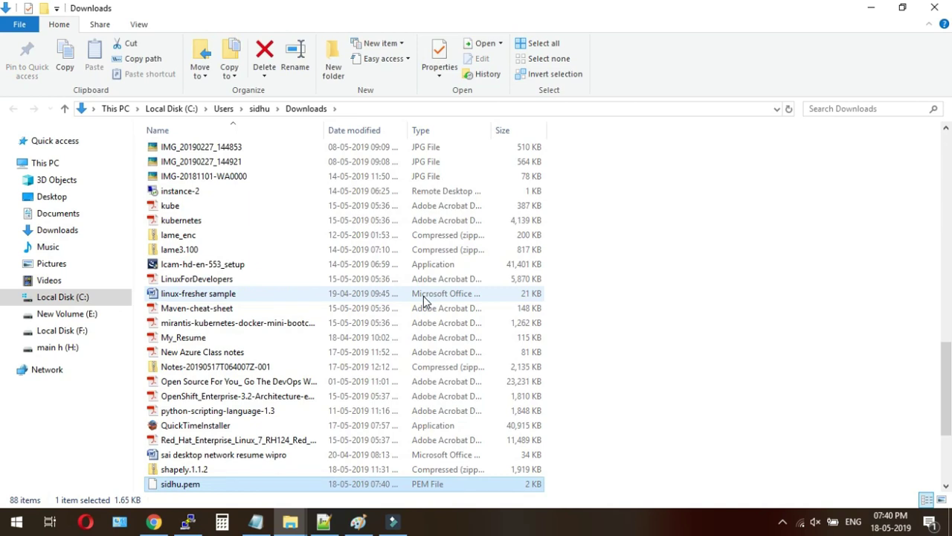
key("ctrl+c")
Paste the copied private key file into the root of the main h (H:) drive
left_click(65, 332)
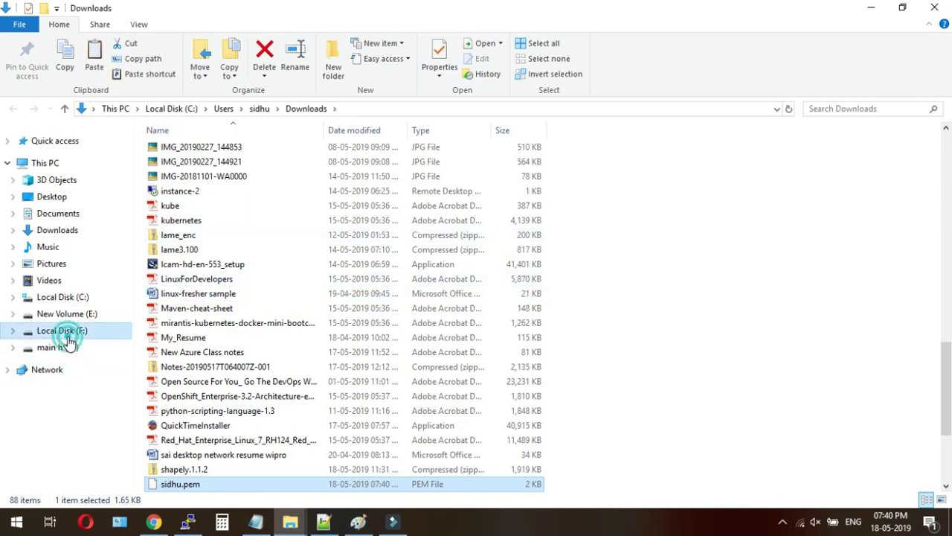
left_click(70, 349)
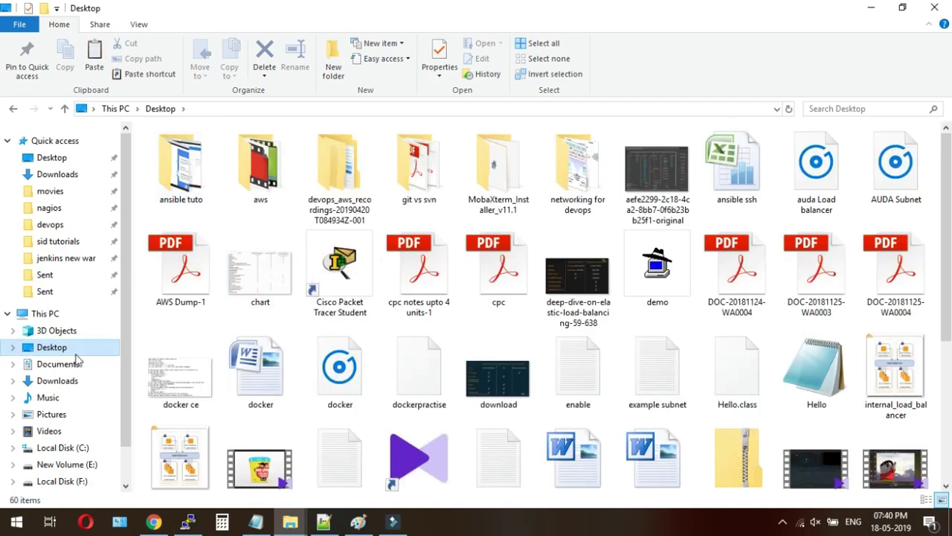
left_click(8, 314)
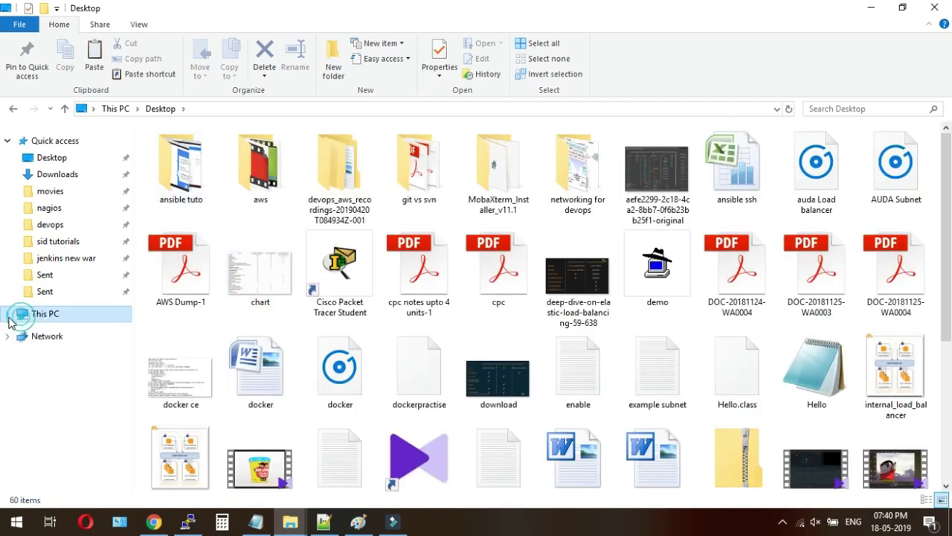
left_click(8, 313)
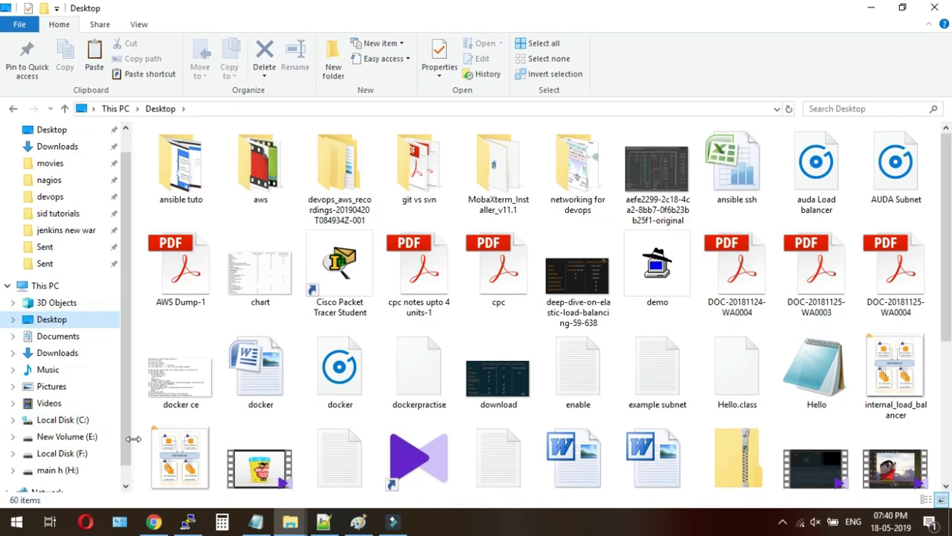
scroll(130, 454, "down", 1)
left_click(68, 462)
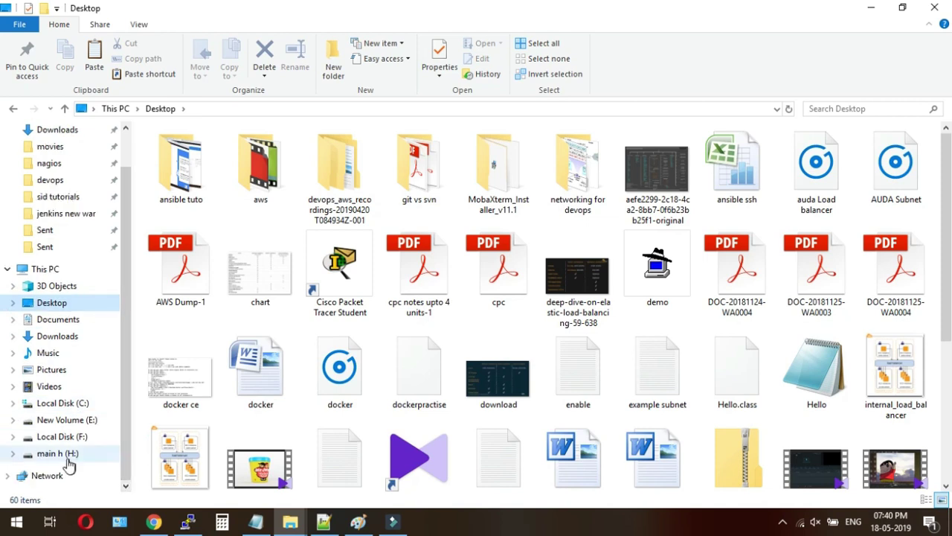
left_click(214, 328)
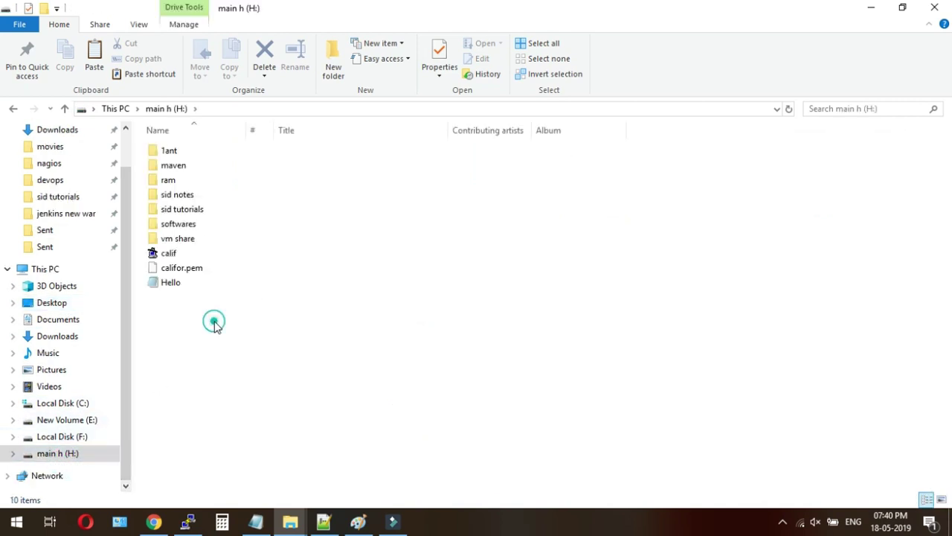
right_click(214, 323)
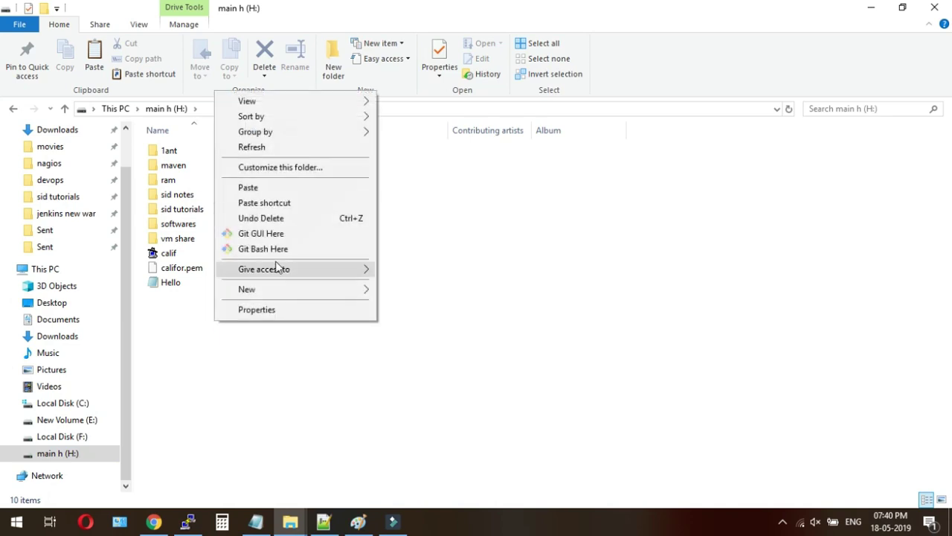
left_click(305, 187)
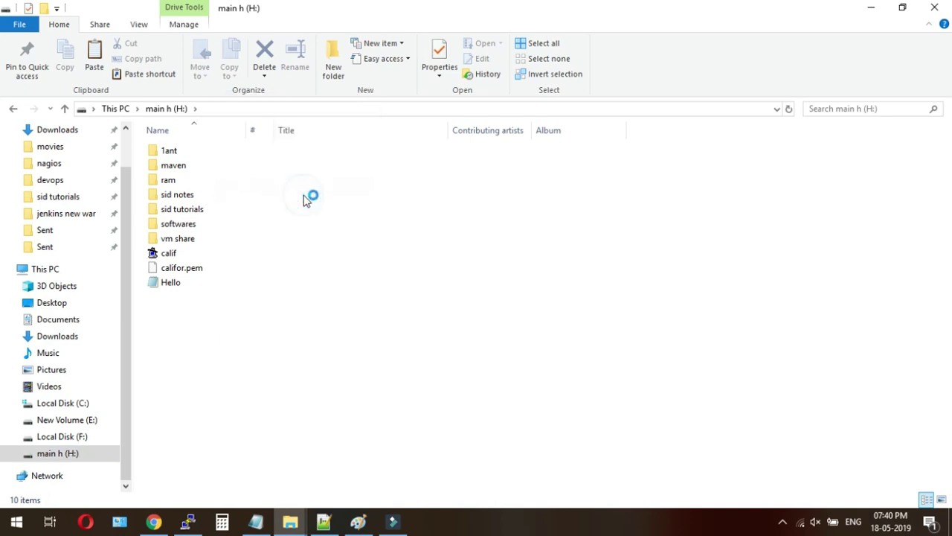
Find and open PuTTYgen
left_click(18, 524)
type("pu")
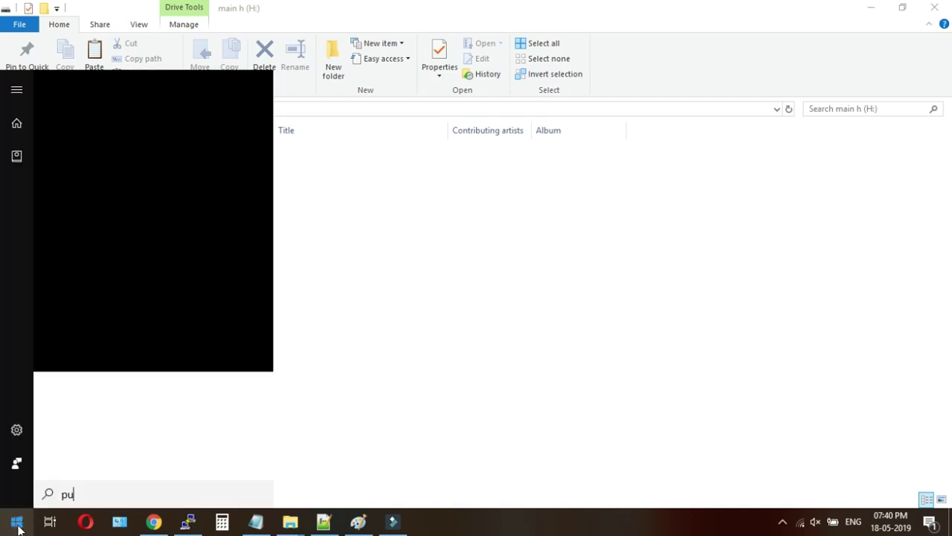
type("ttygen")
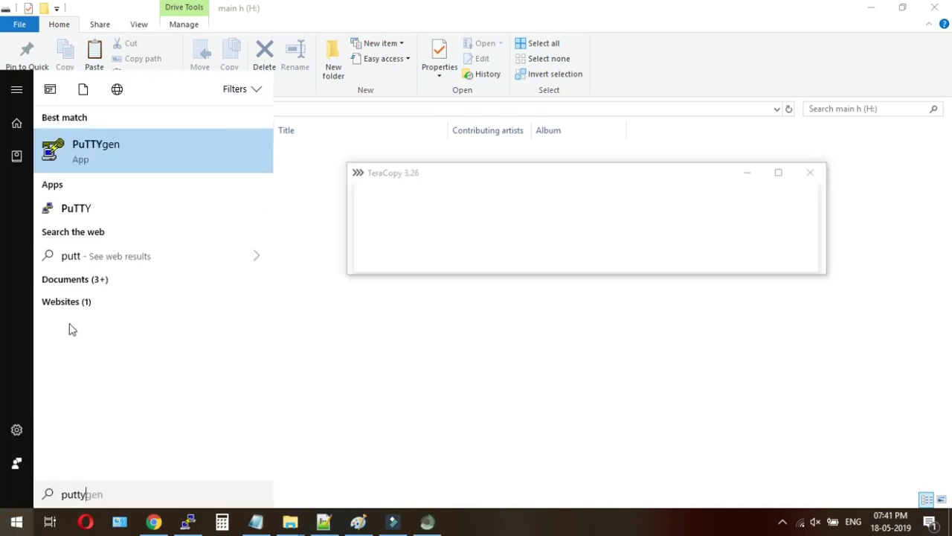
Return to the EC2 console and view the list of instances
left_click(871, 13)
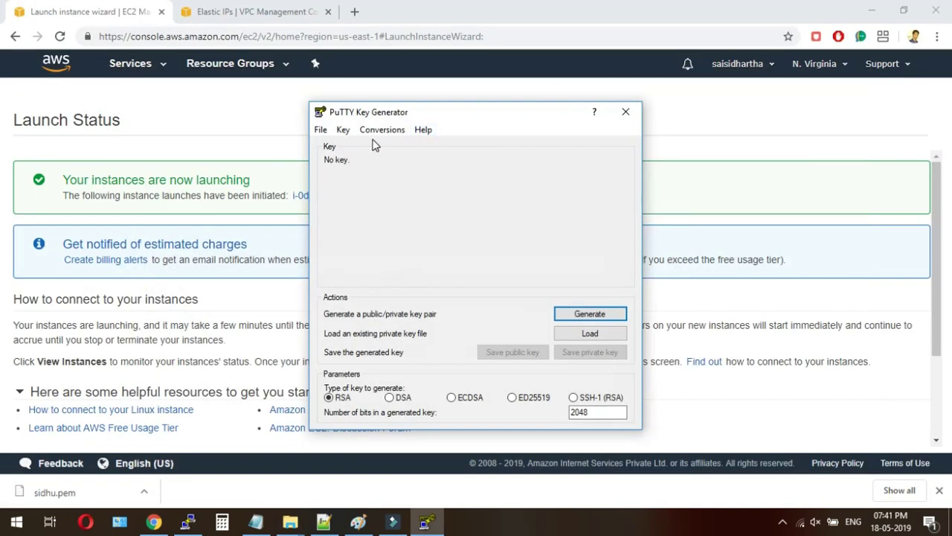
left_click(934, 365)
left_click(897, 435)
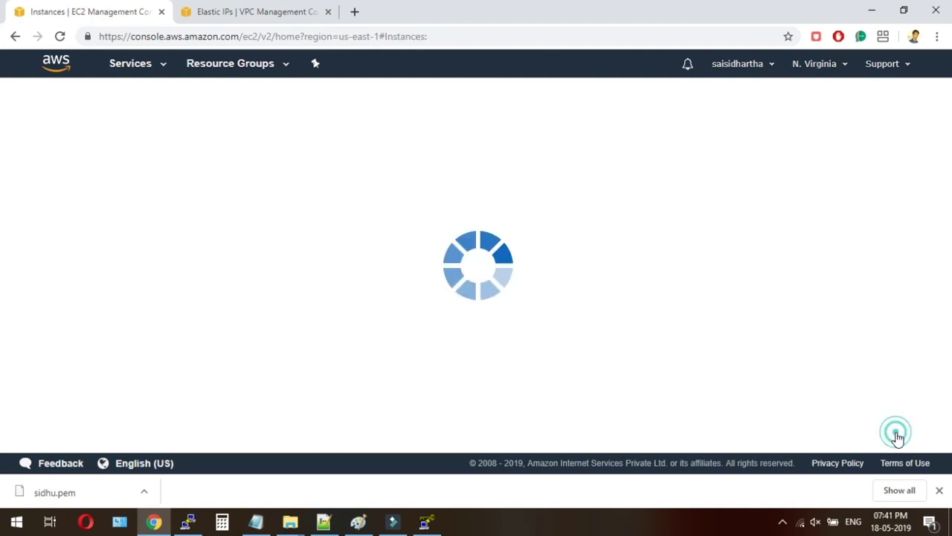
Check the VPC diagram in Paint, and rename the running us-east-1a instance as mngt 1a
left_click(370, 525)
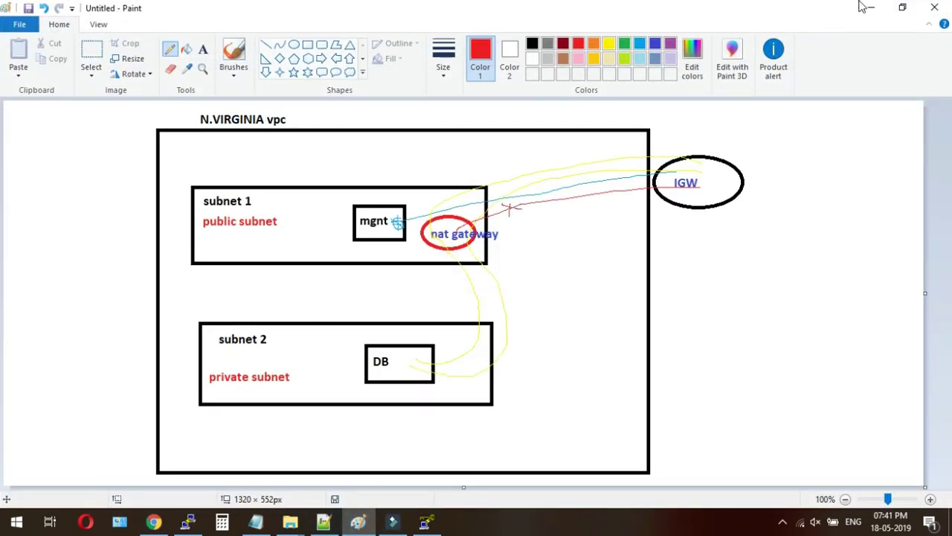
left_click(865, 7)
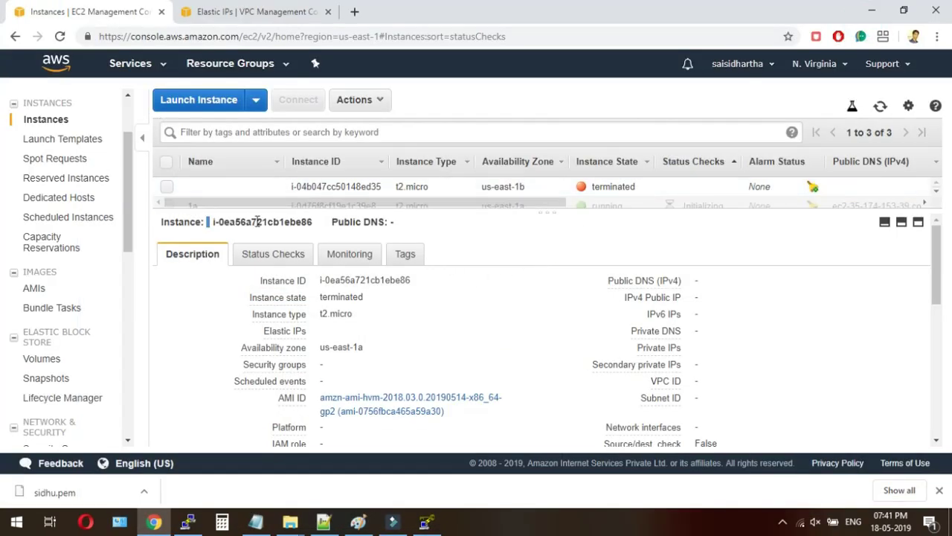
left_click_drag(270, 208, 305, 264)
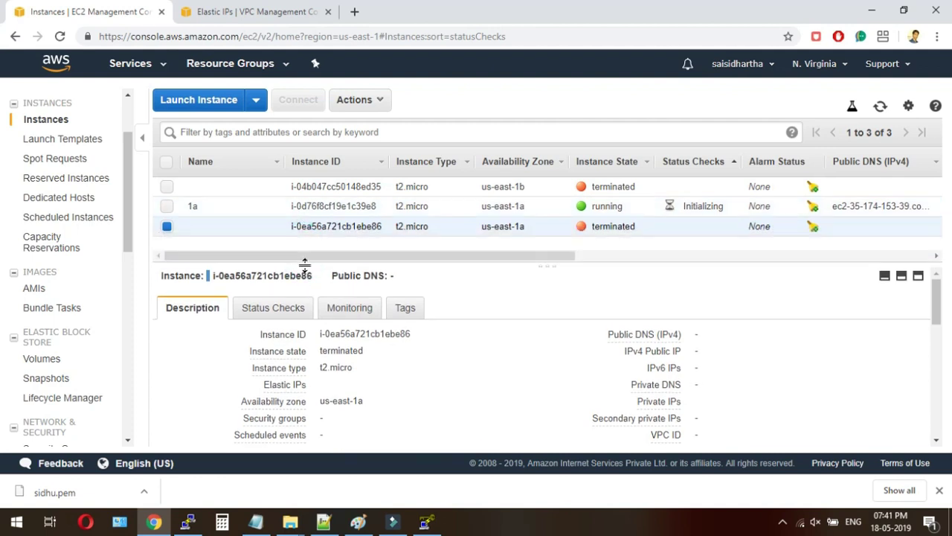
left_click(271, 207)
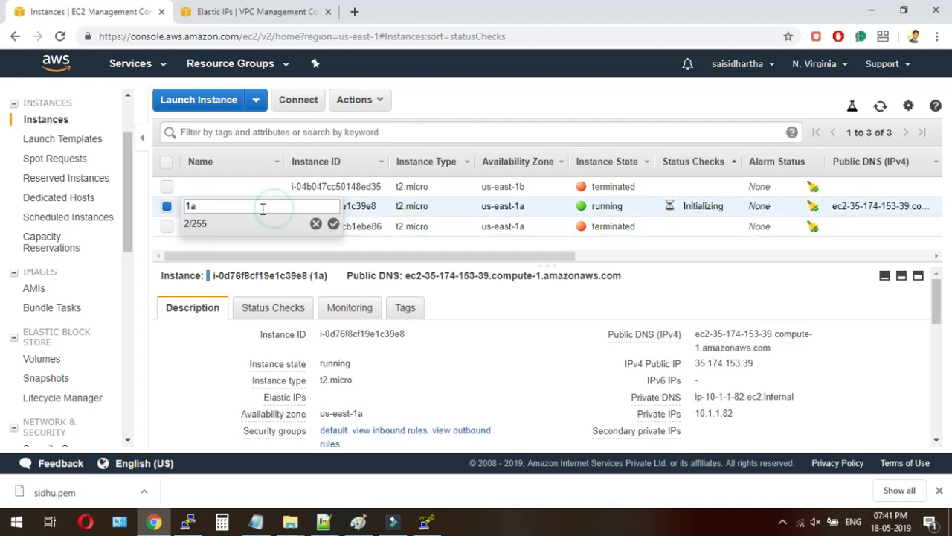
double_click(260, 206)
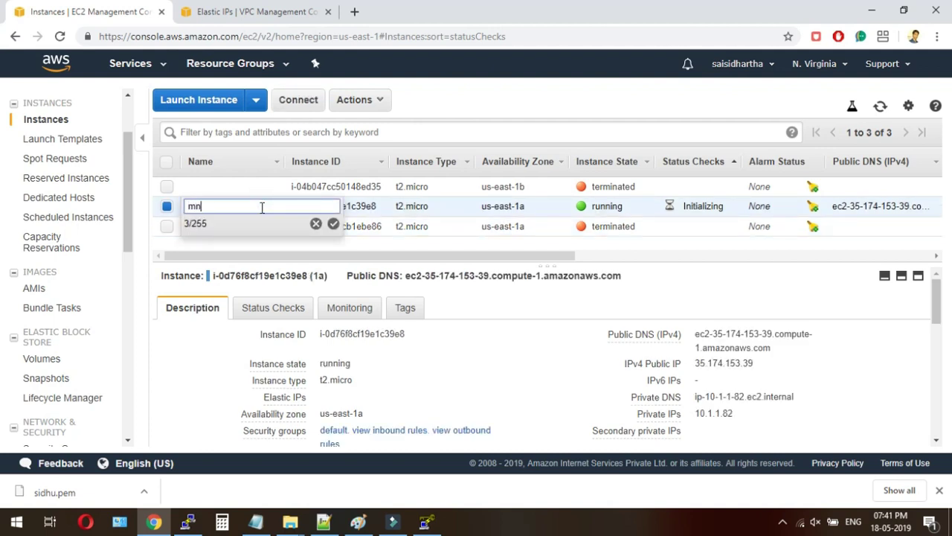
type("mngt ")
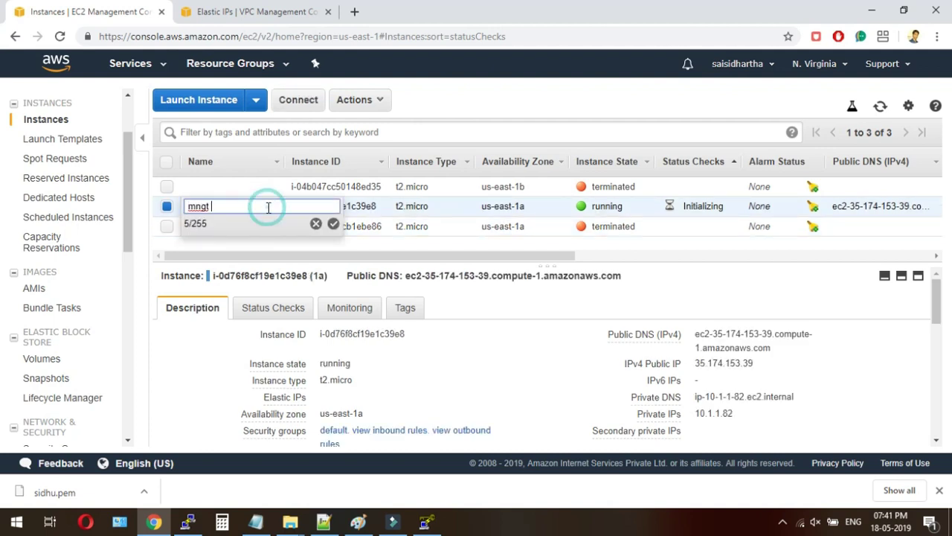
type("1a")
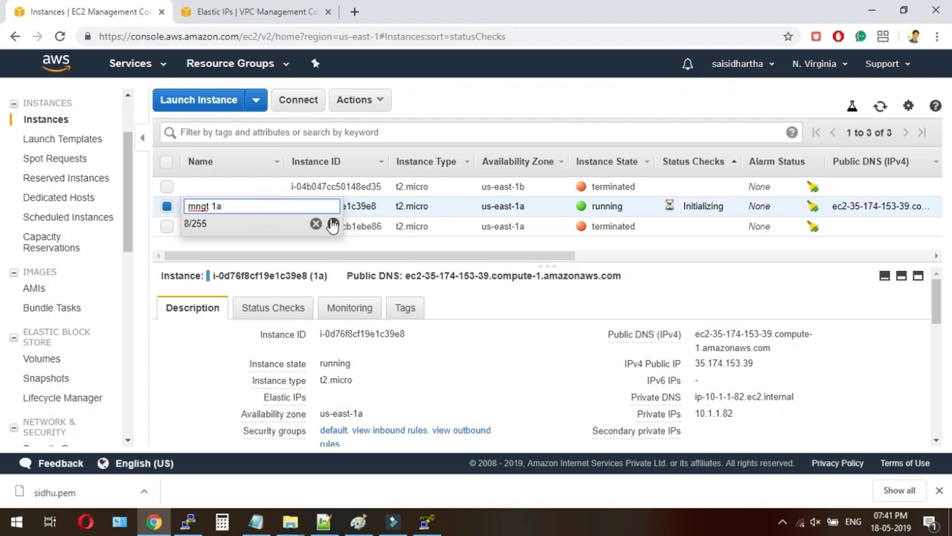
left_click(332, 225)
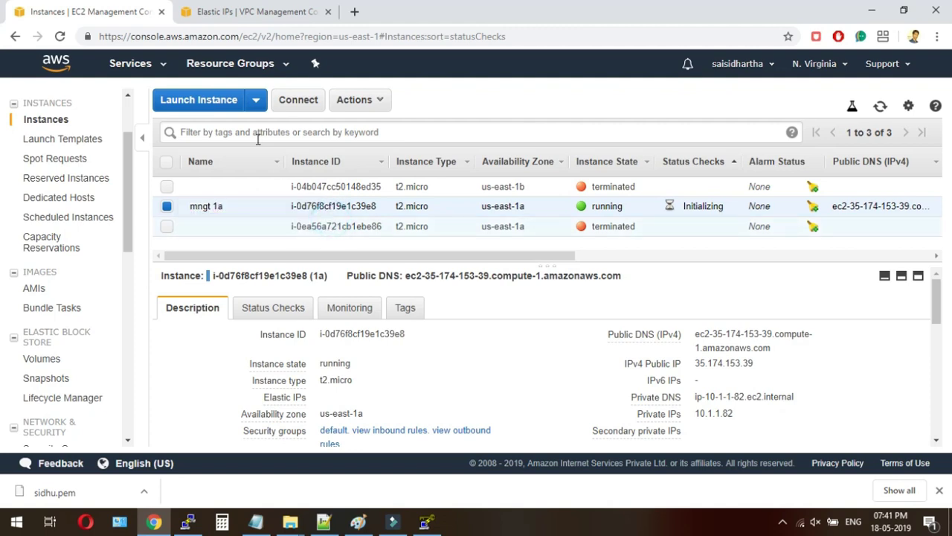
Start launching another instance from Amazon Linux AMI 2018.03.0 with the t2.micro type
left_click(229, 103)
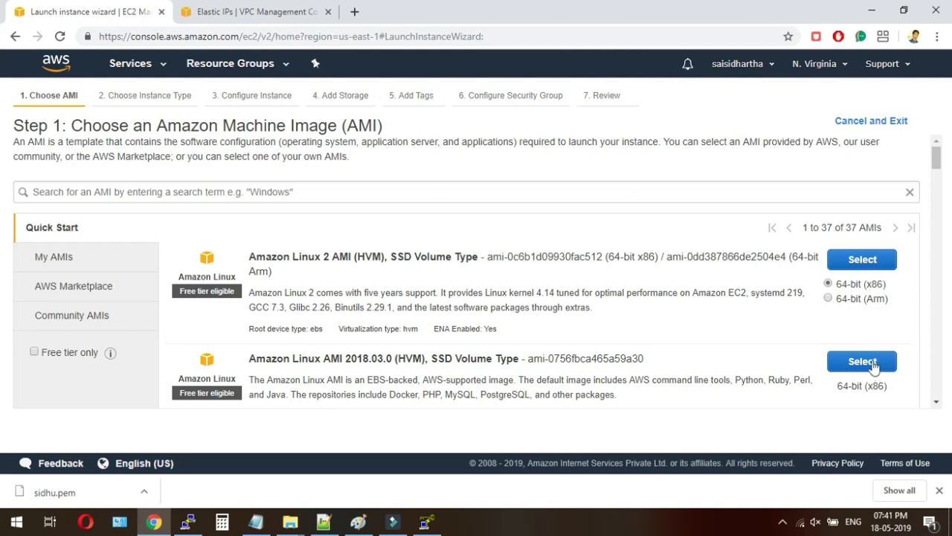
left_click(873, 363)
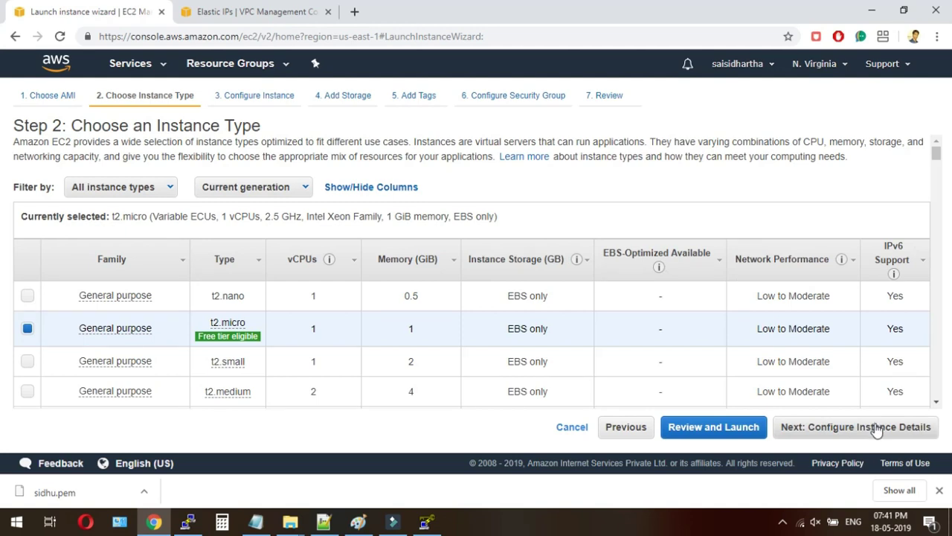
left_click(875, 429)
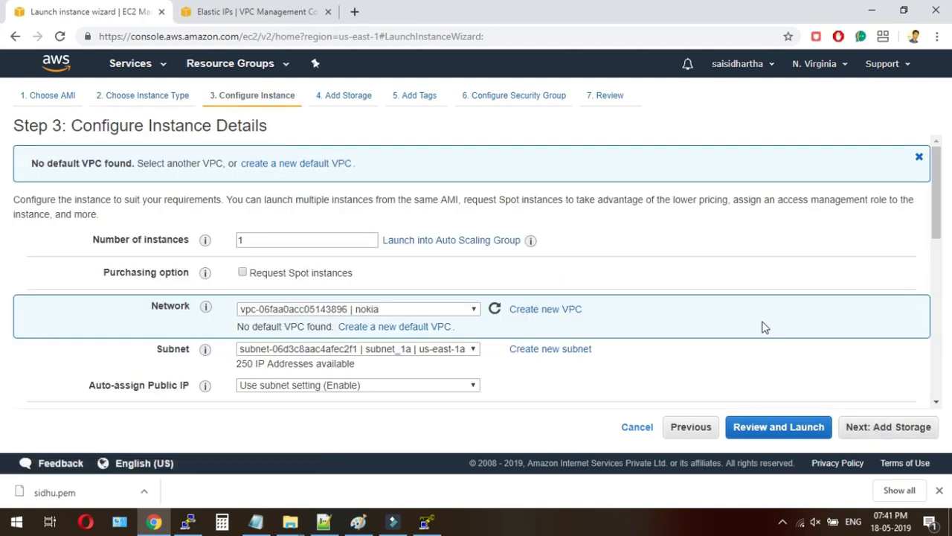
Place the instance in subnet2b (us-east-1b) and accept the default storage
left_click(468, 350)
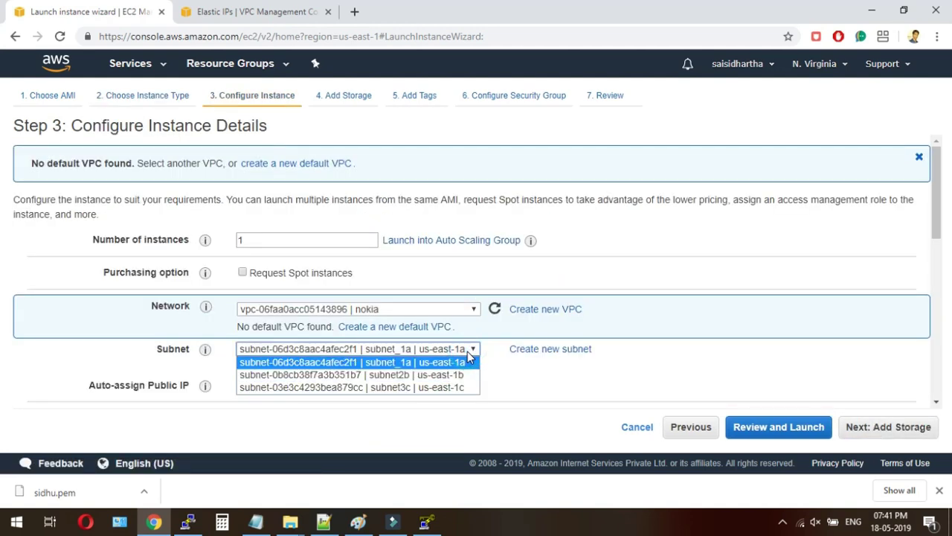
left_click(452, 373)
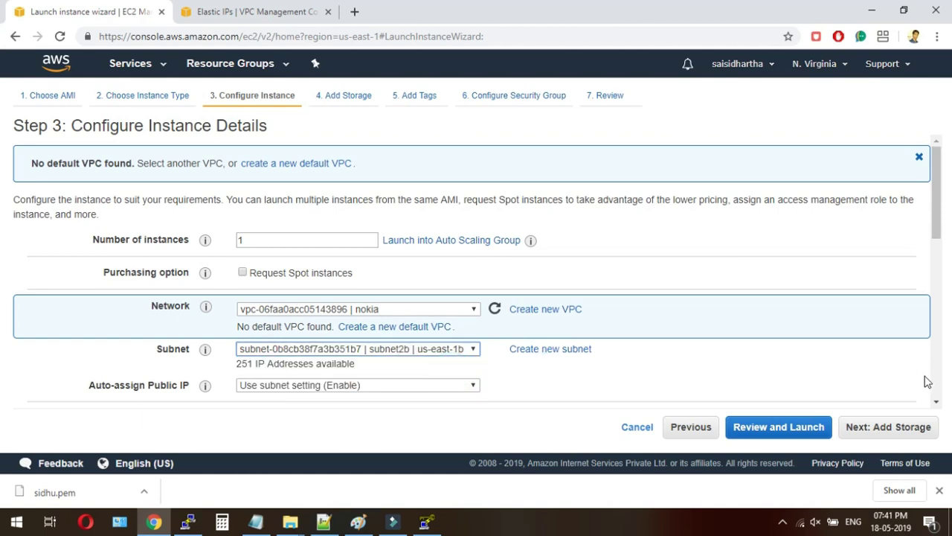
left_click(913, 429)
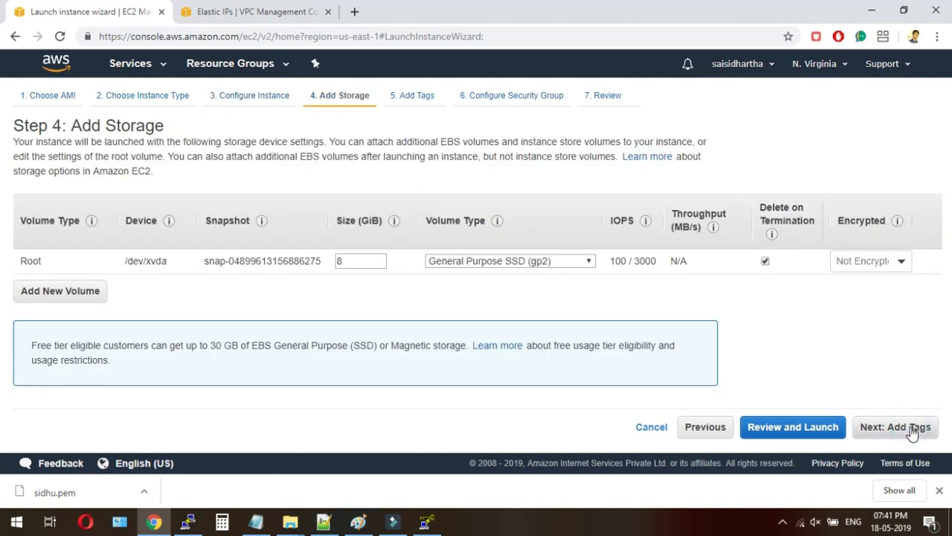
left_click(913, 430)
Add a Name tag with the value DB1B and continue to the security group settings
left_click(529, 263)
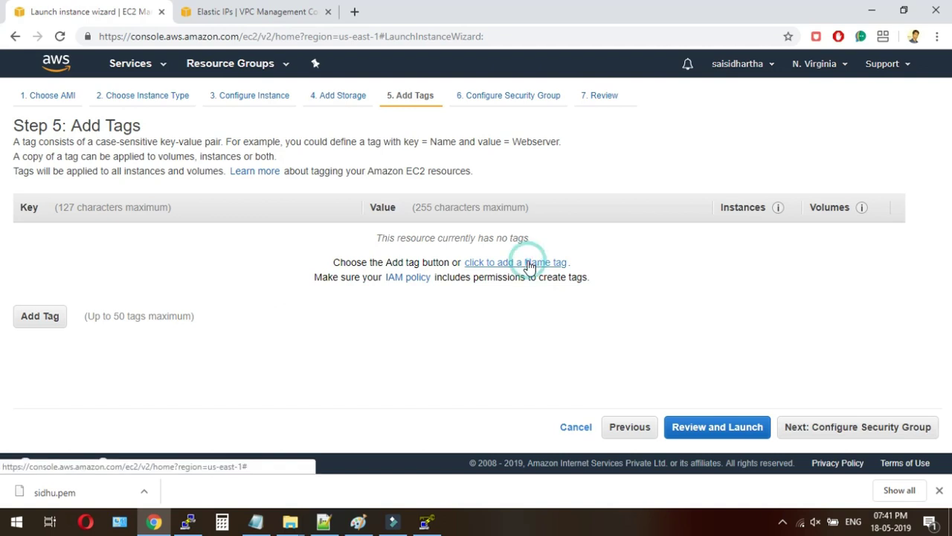
type("DB1B")
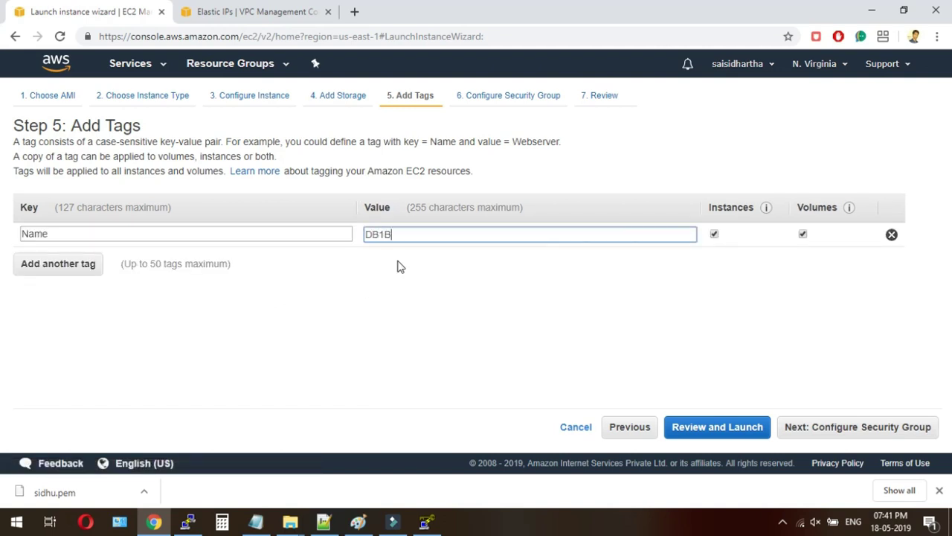
left_click(837, 431)
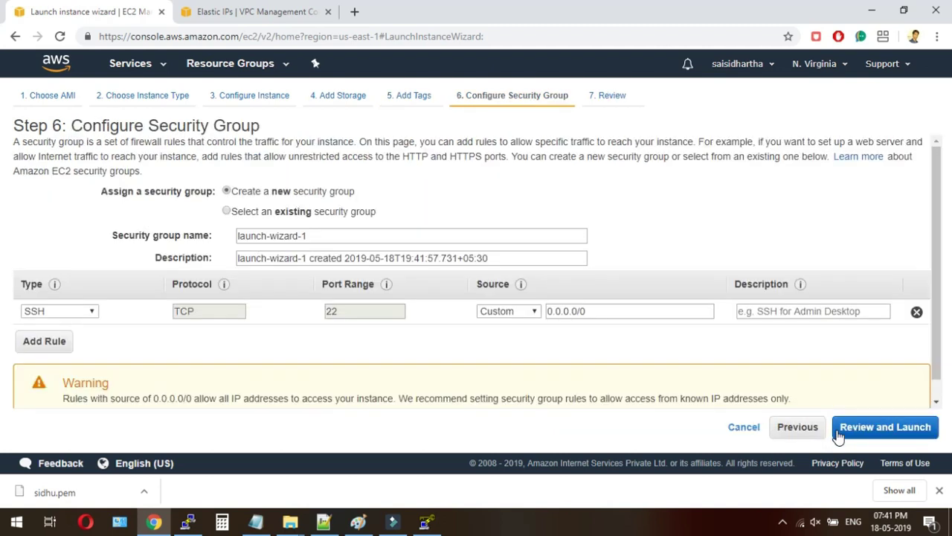
Assign the existing default VPC security group and continue to the launch review
left_click(276, 212)
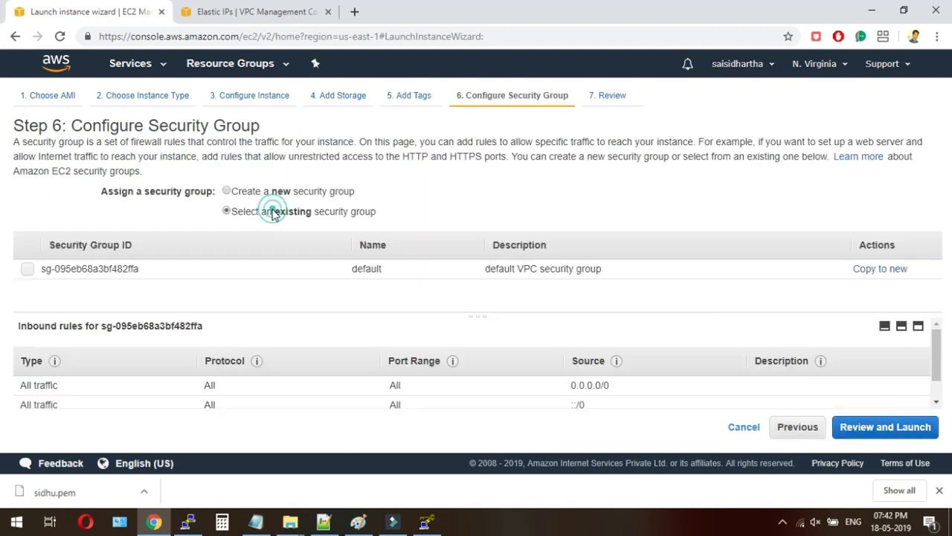
left_click(296, 272)
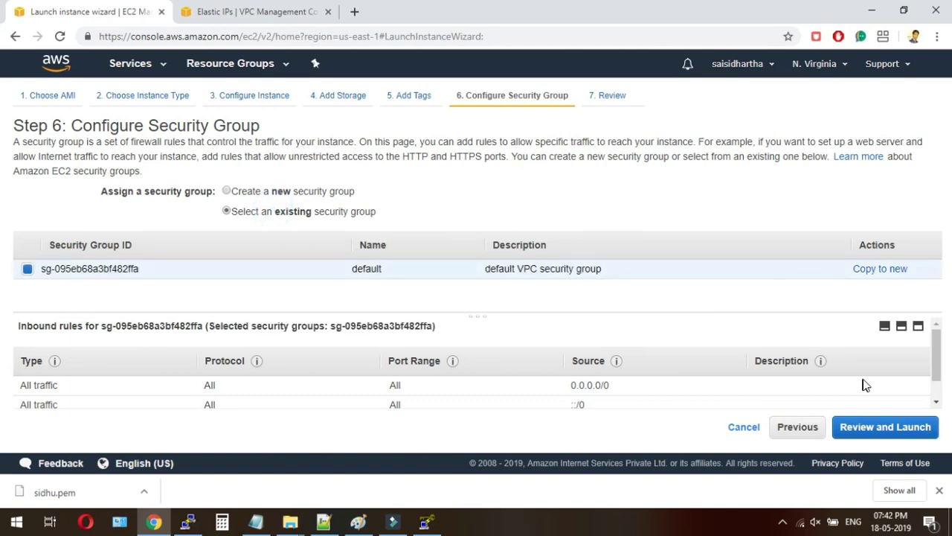
left_click(900, 430)
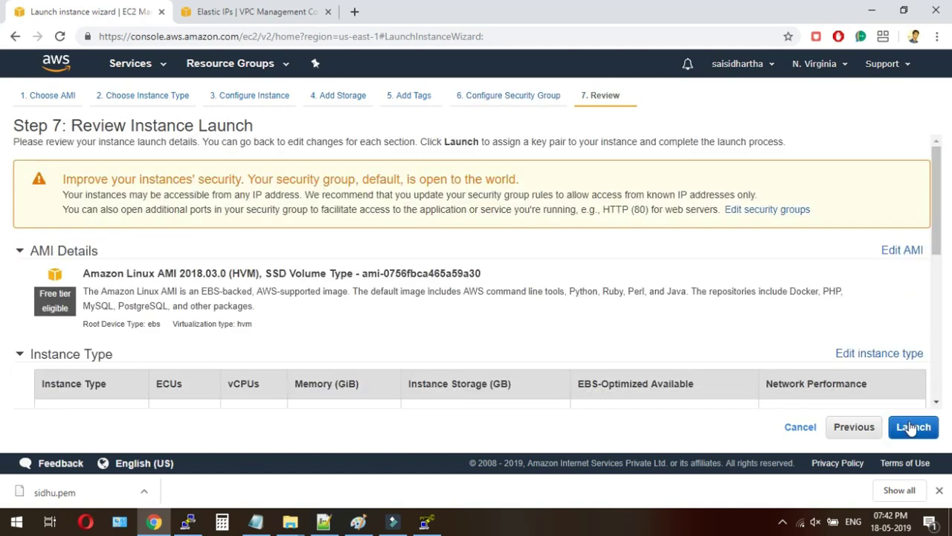
Launch the DB1B instance with the existing sidhu key pair, acknowledge access to its private key, and return to the instances list
scroll(936, 375, "down", 1)
scroll(936, 375, "down", 5)
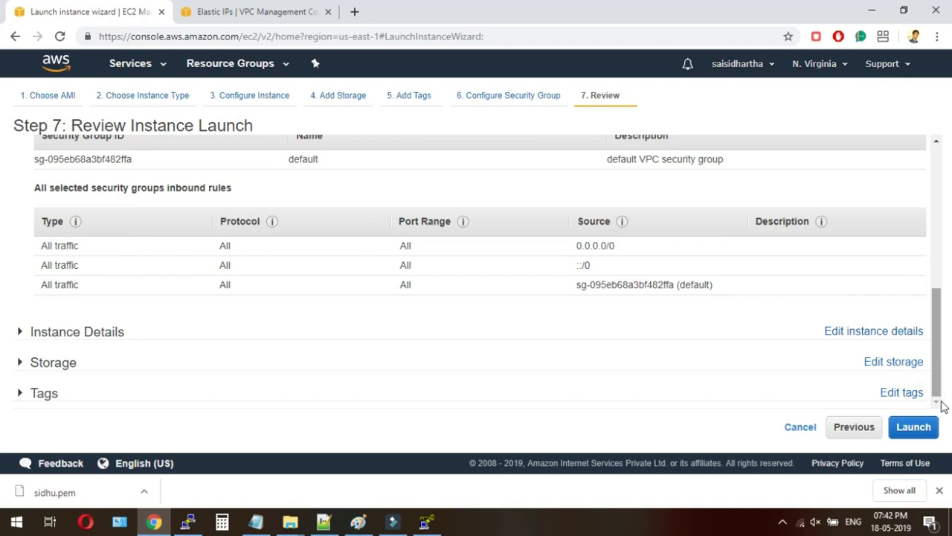
left_click(914, 430)
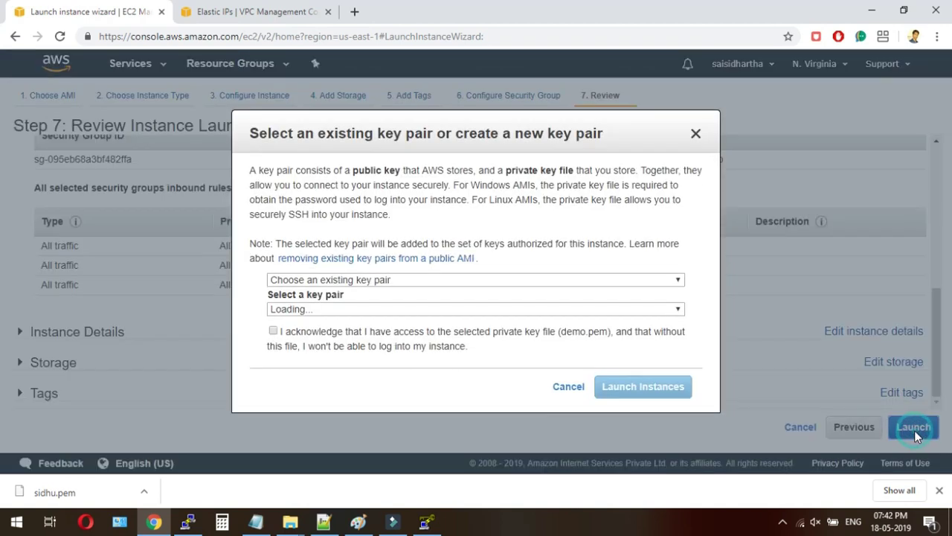
left_click(466, 309)
left_click(431, 334)
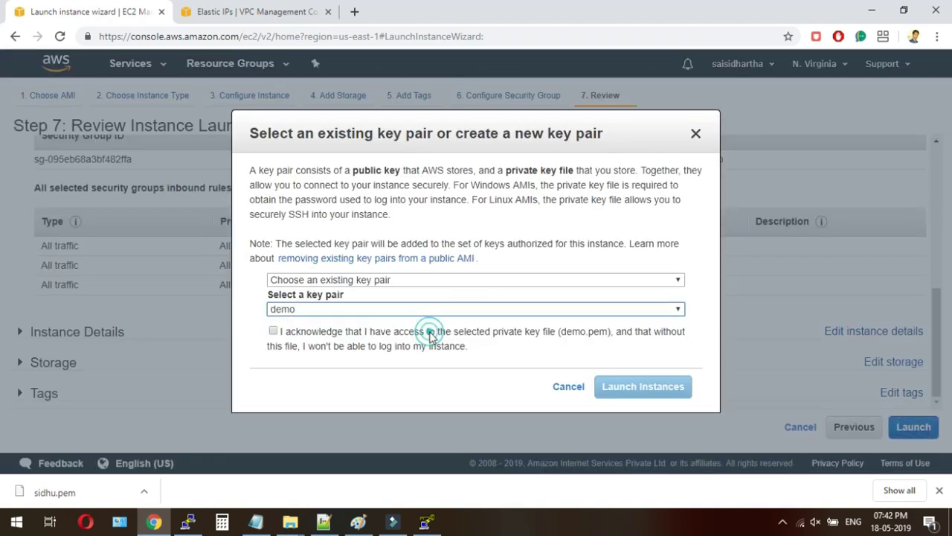
left_click(410, 339)
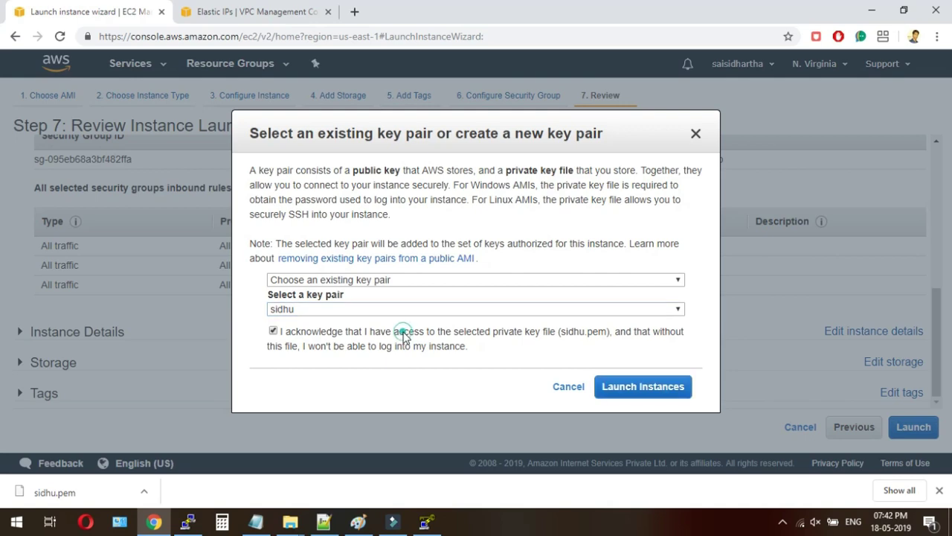
left_click(618, 386)
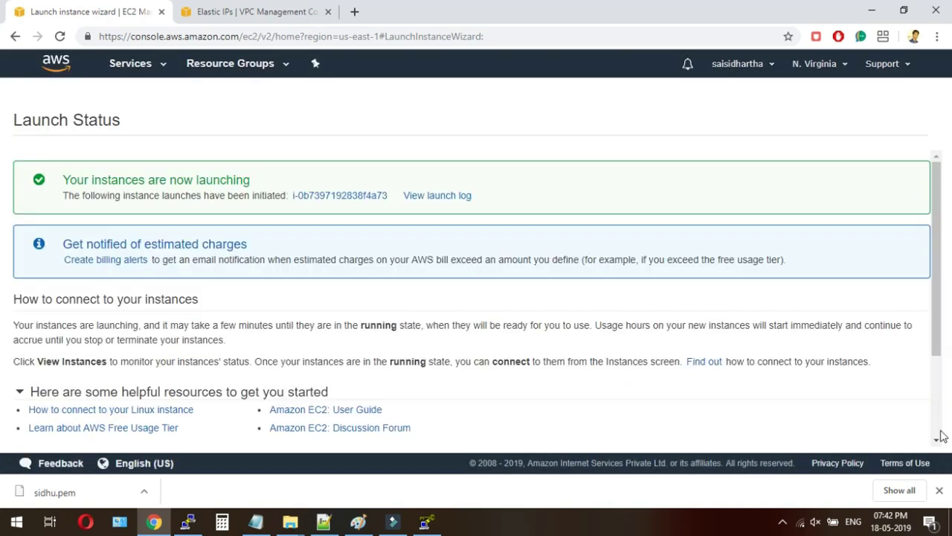
scroll(476, 297, "down", 2)
left_click(893, 444)
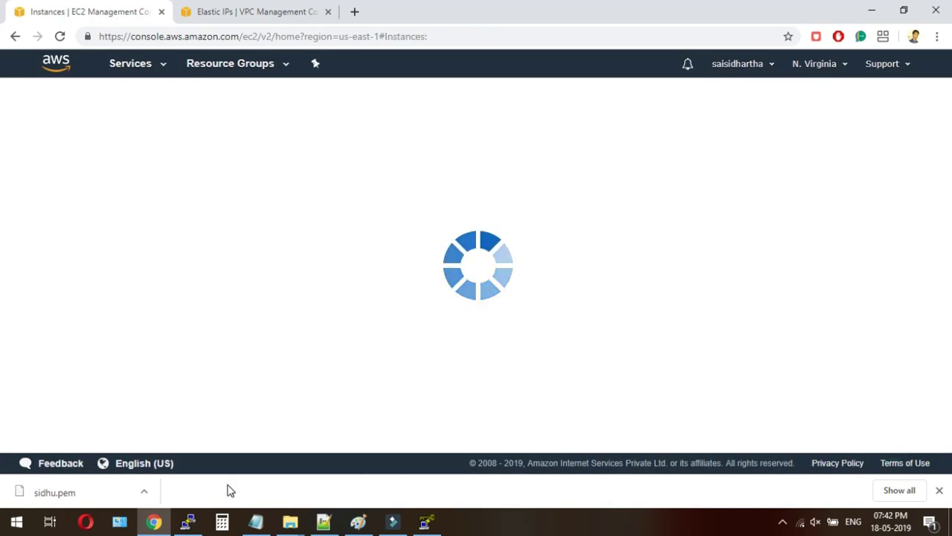
Switch to PuTTY Key Generator and import the sidhu.pem key from the main h (H:) drive
left_click(427, 521)
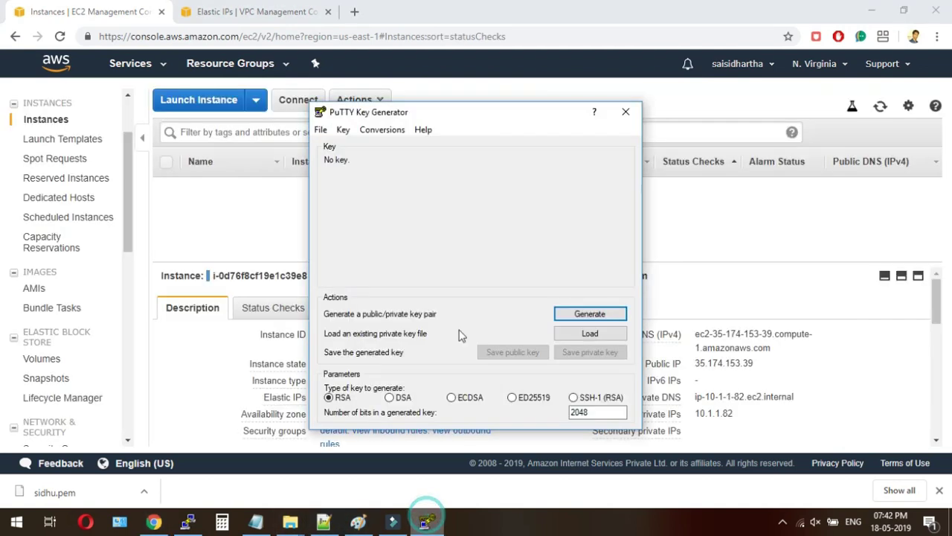
left_click(383, 130)
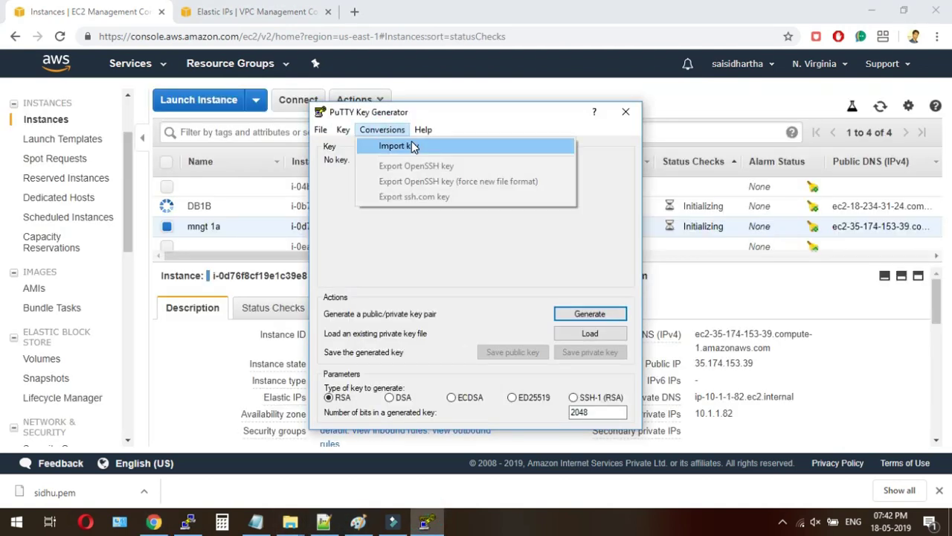
left_click(412, 146)
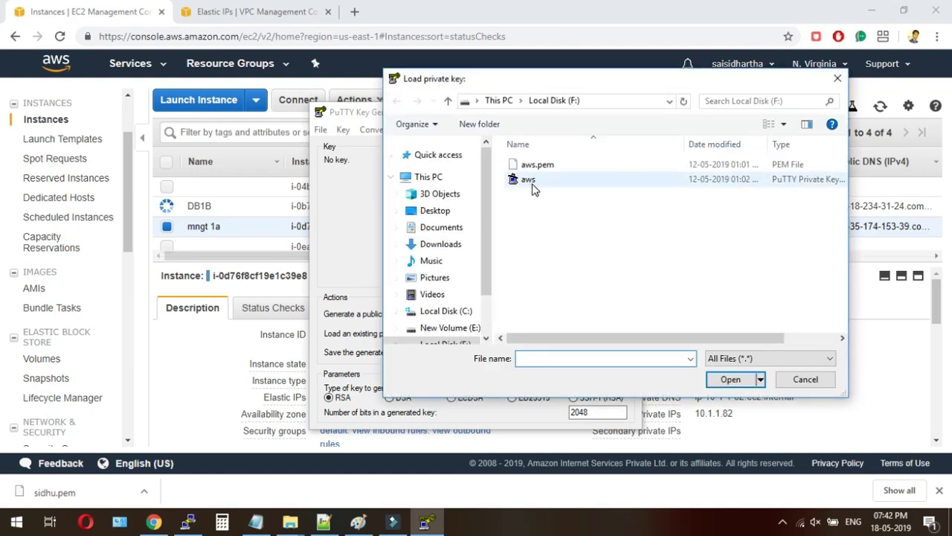
left_click(498, 100)
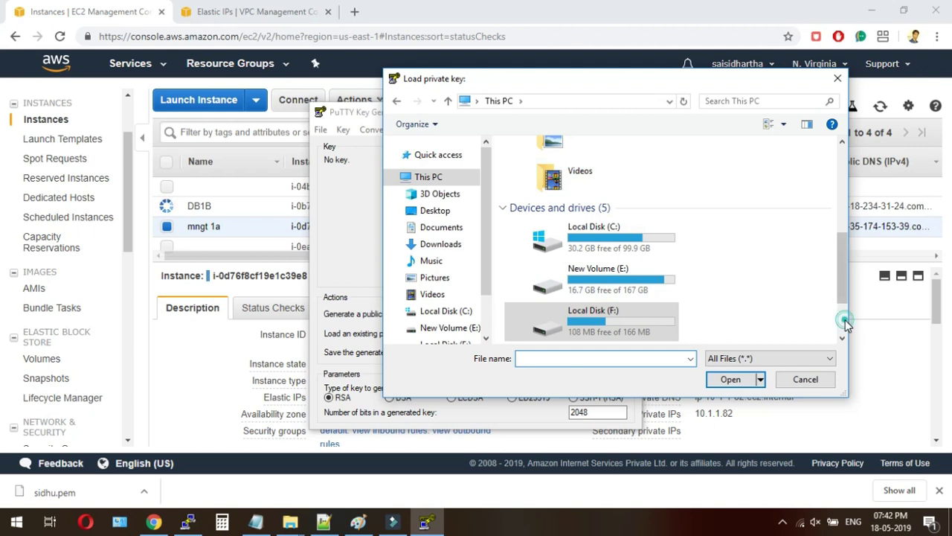
scroll(846, 323, "down", 2)
double_click(599, 279)
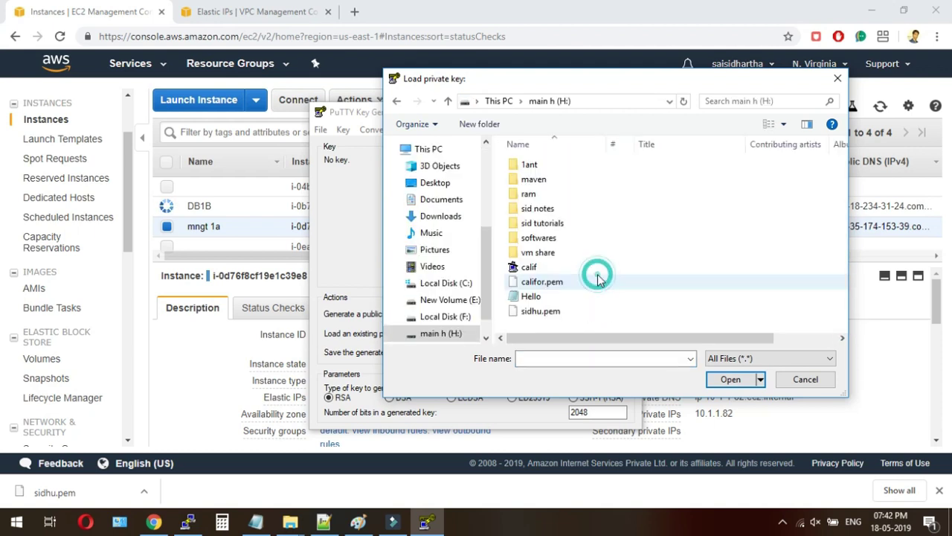
left_click(556, 313)
left_click(729, 380)
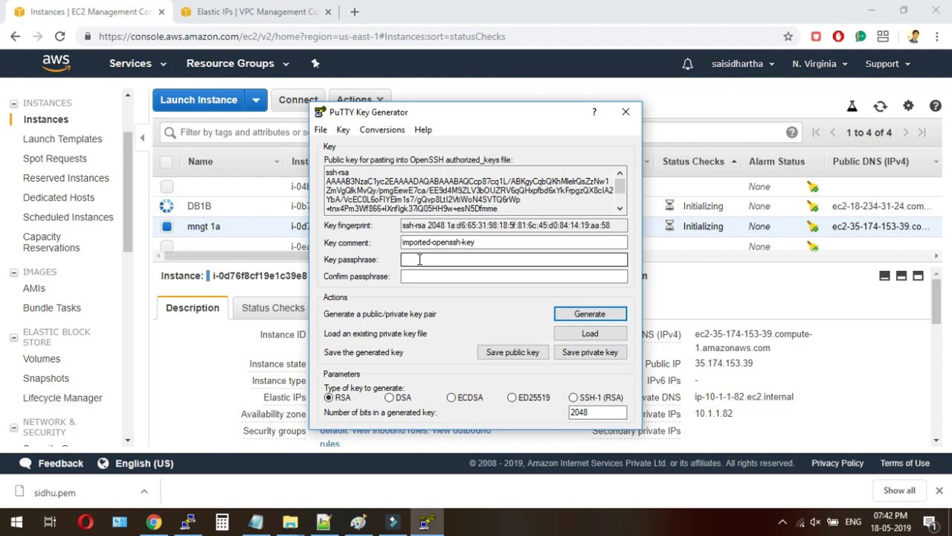
Start saving the imported key as a private key without a passphrase
left_click(587, 352)
left_click(496, 325)
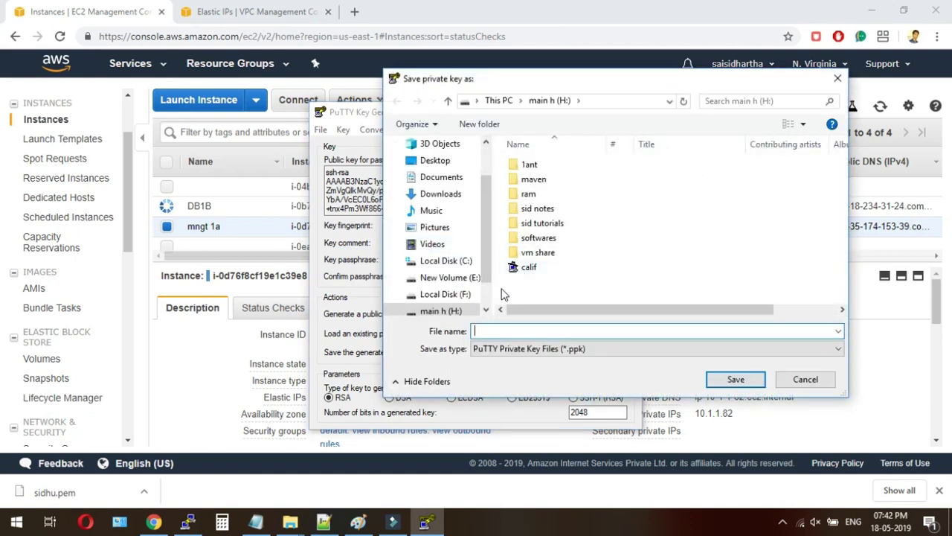
scroll(491, 296, "down", 1)
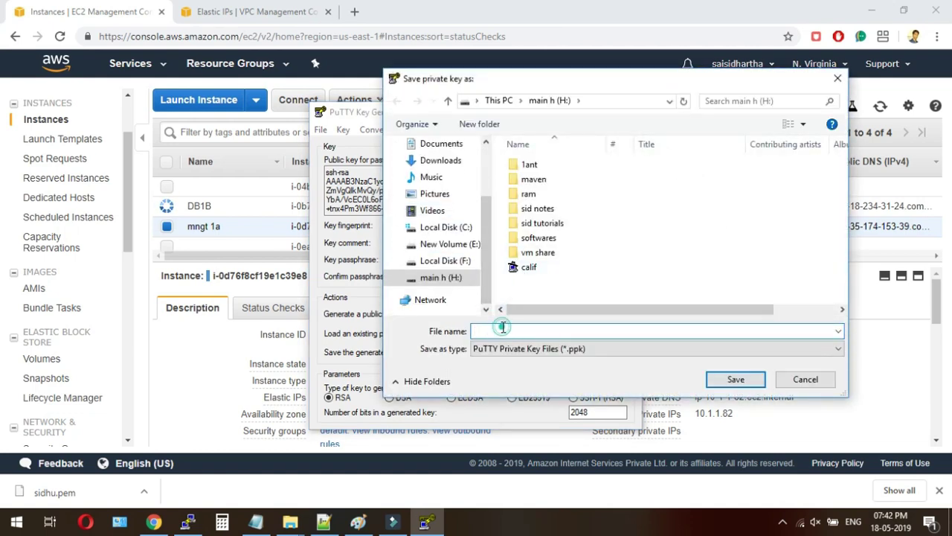
type("S")
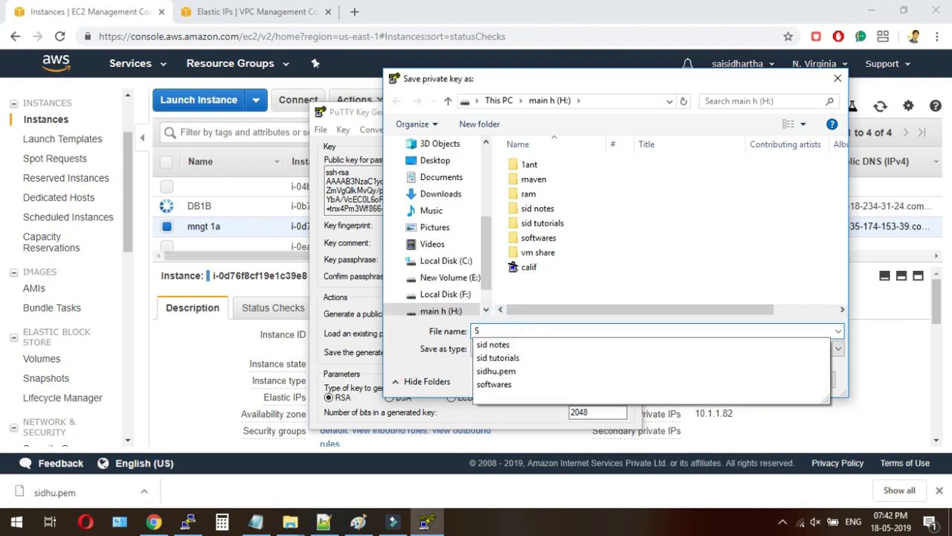
type("iDHU")
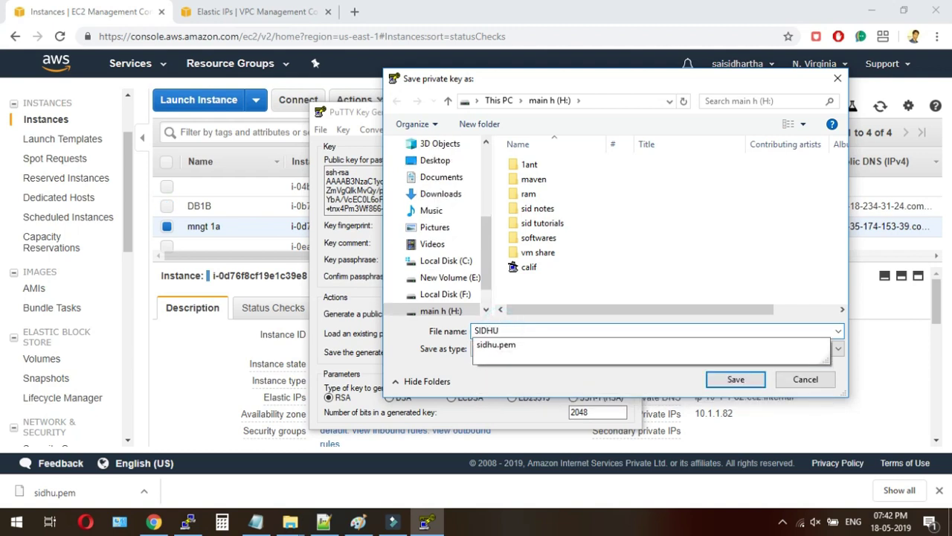
type(".PPK")
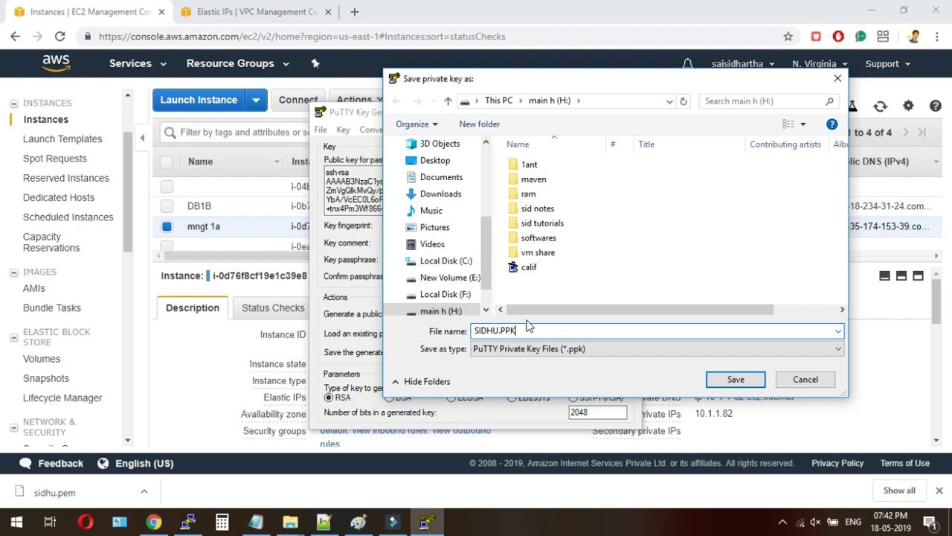
key("BackSpace")
key("BackSpace")
key("BackSpace")
key("BackSpace")
key("BackSpace")
key("BackSpace")
key("BackSpace")
key("BackSpace")
key("BackSpace")
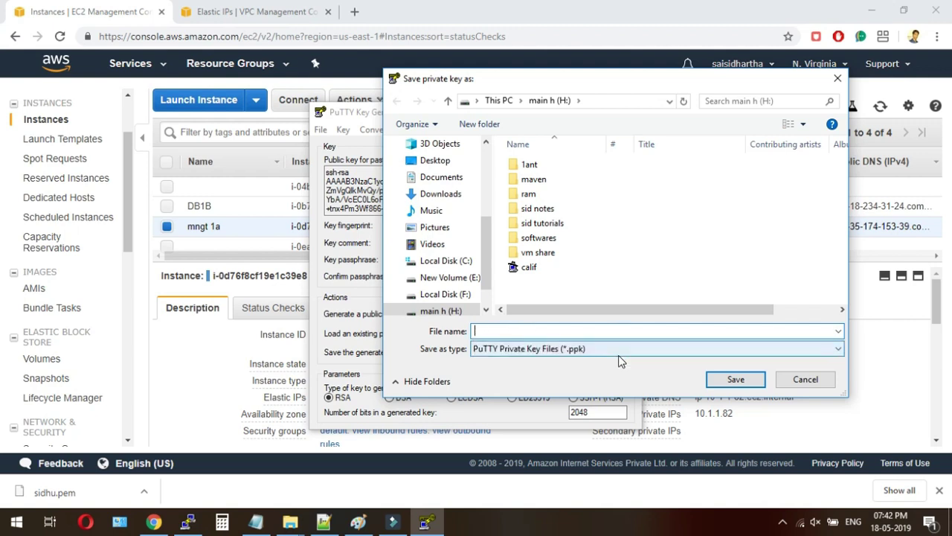
Save the private key as sidhu.ppk on the main h (H:) drive and close the key generator
type("sid")
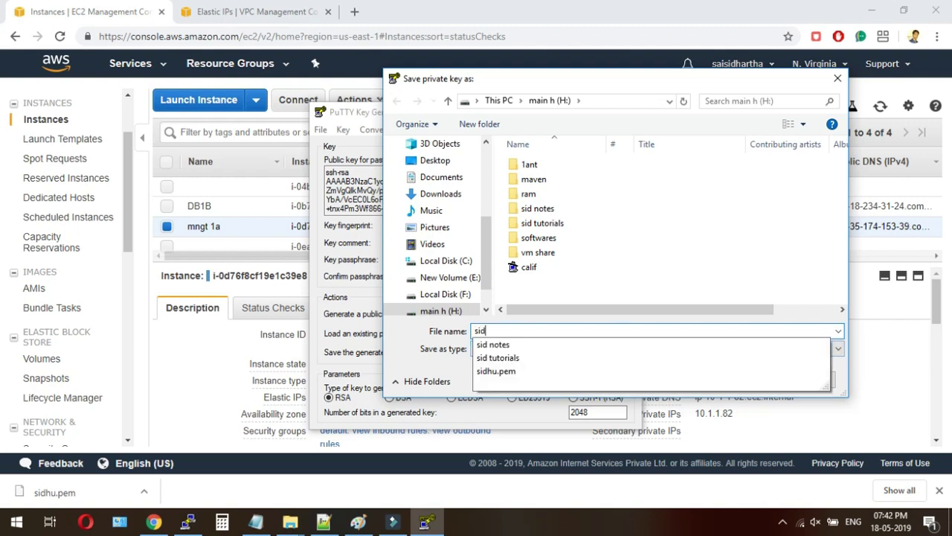
type("hu.ppk")
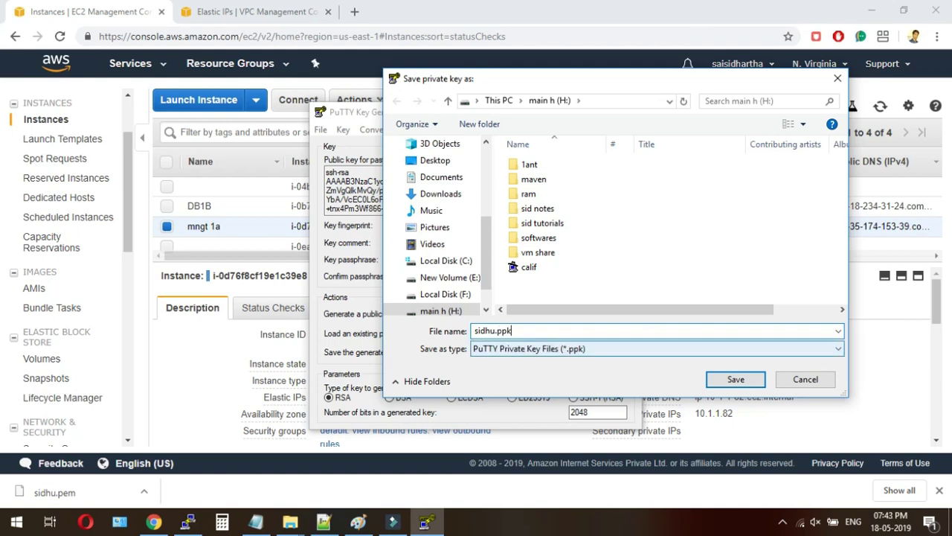
left_click(726, 382)
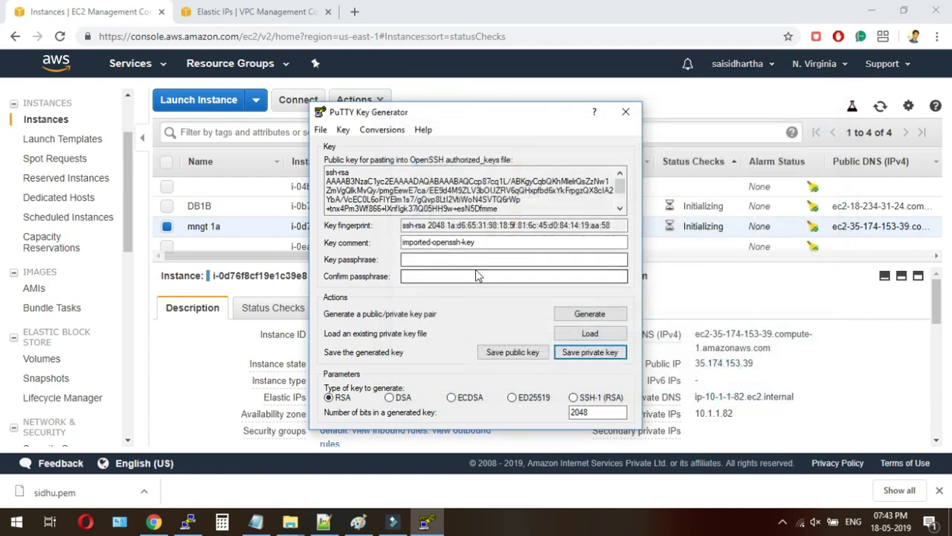
left_click(626, 111)
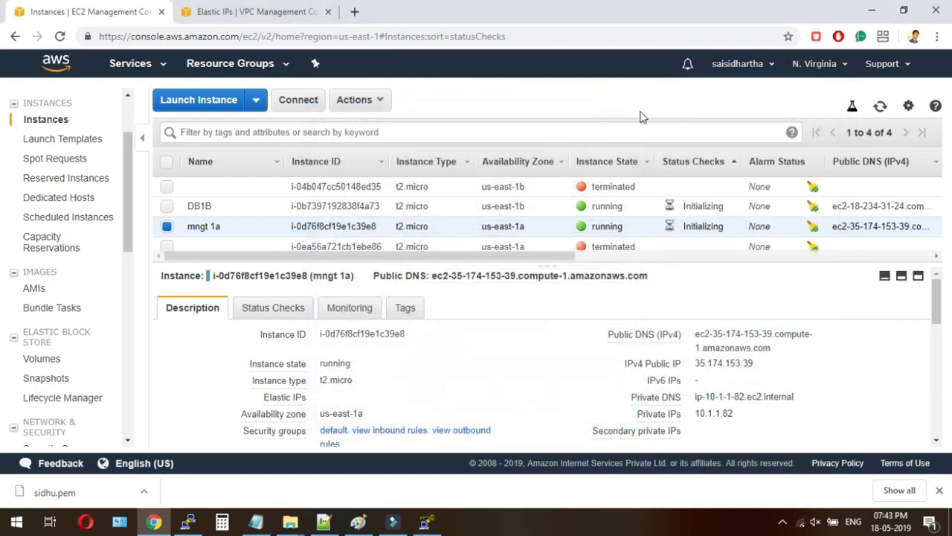
Review the Notepad plan covering the two EC2 instances, the NAT gateway and the NAT route table alongside the VPC console's Elastic IPs page
left_click(254, 9)
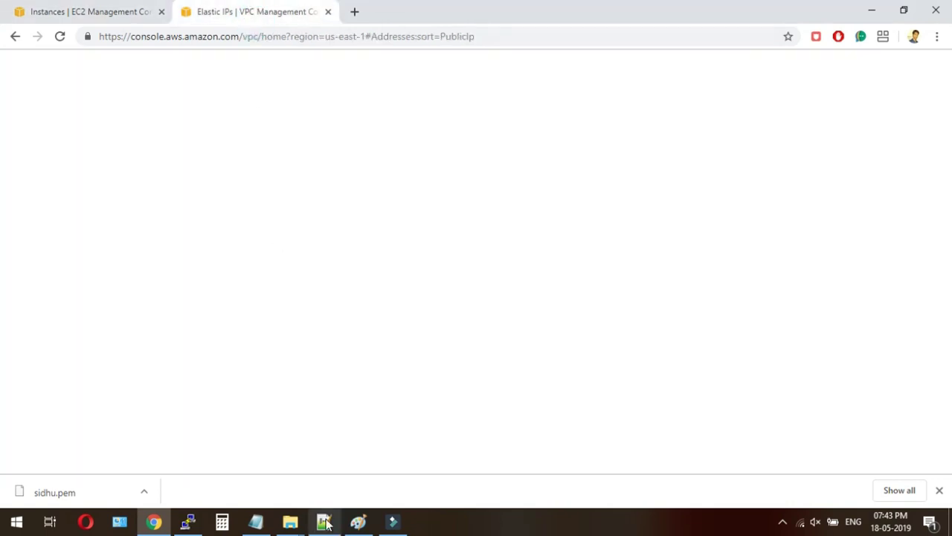
left_click(255, 526)
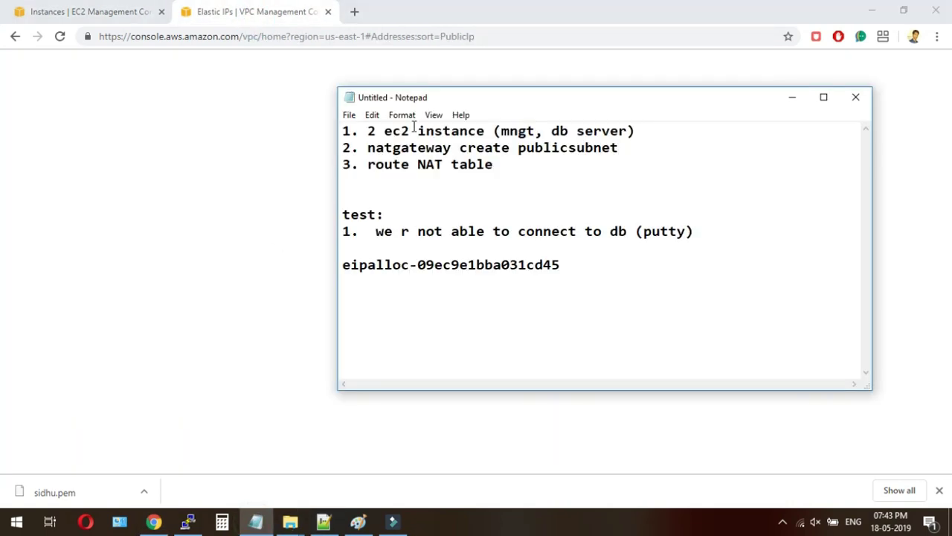
left_click_drag(367, 131, 481, 120)
left_click(529, 131)
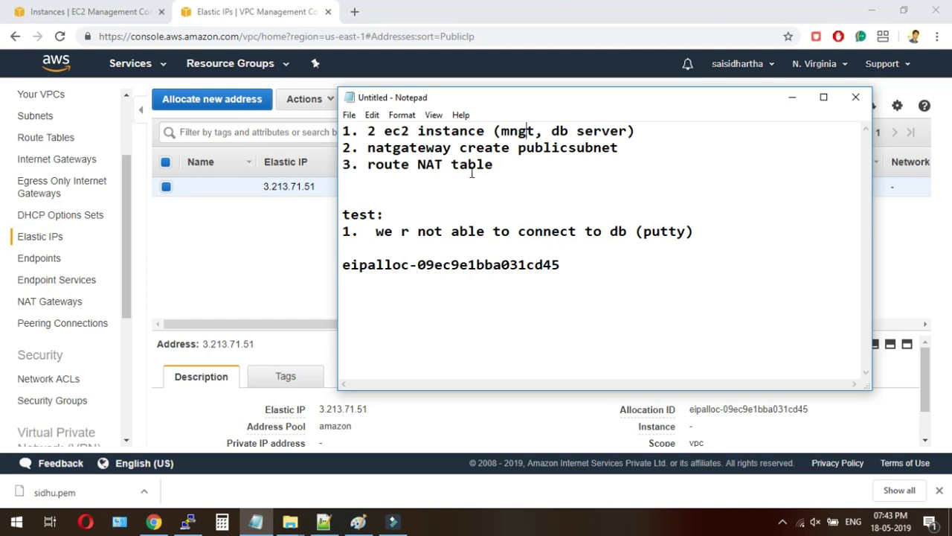
left_click_drag(371, 168, 451, 165)
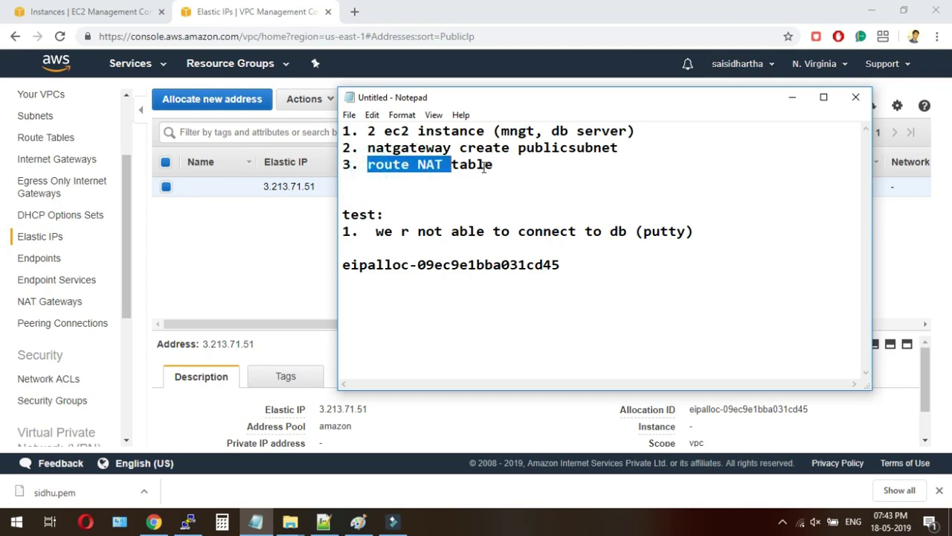
double_click(472, 165)
left_click(289, 265)
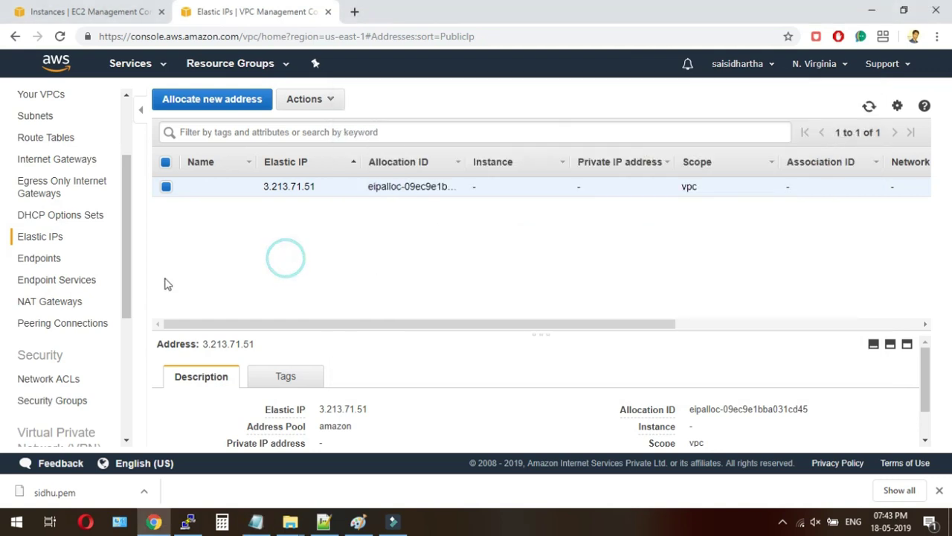
left_click_drag(127, 316, 127, 336)
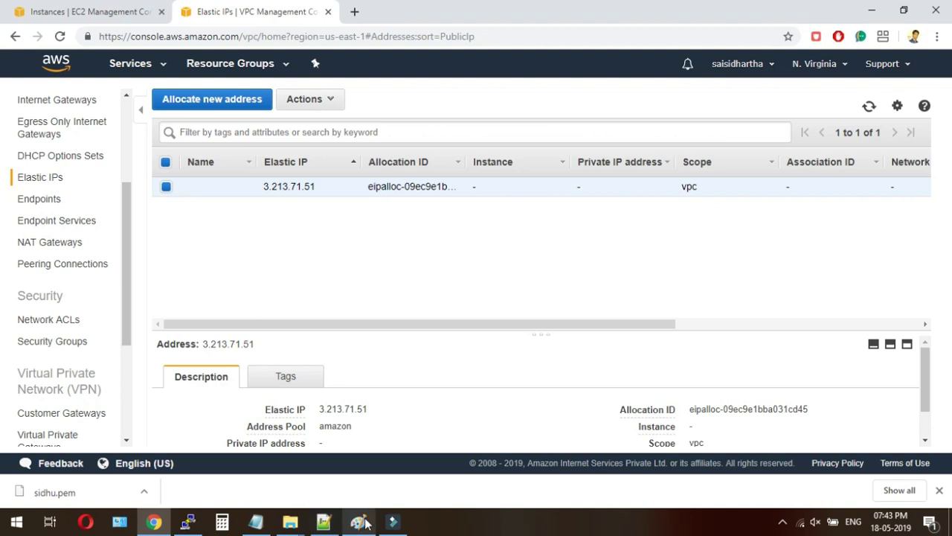
Append "--> elastic ip" to the natgateway line of the Notepad notes and return to the Elastic IPs page
left_click(312, 465)
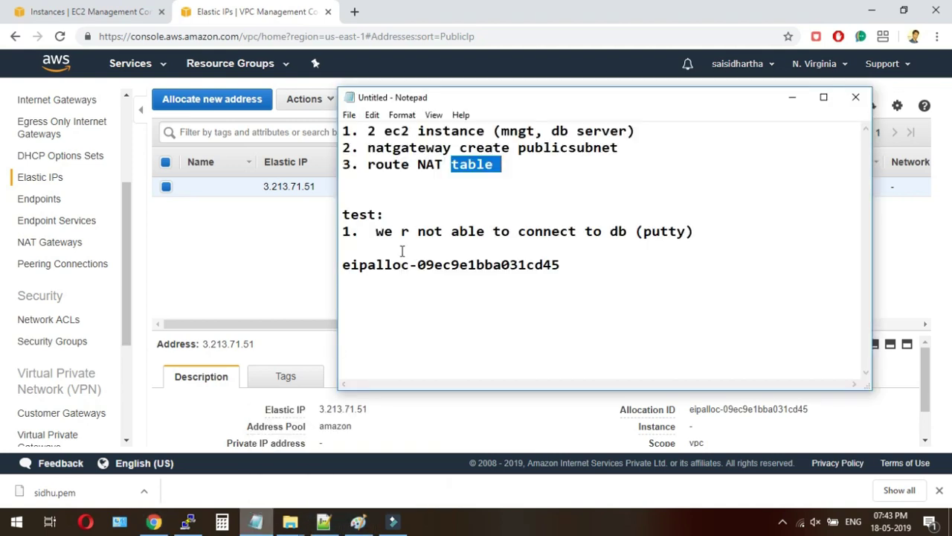
left_click(532, 177)
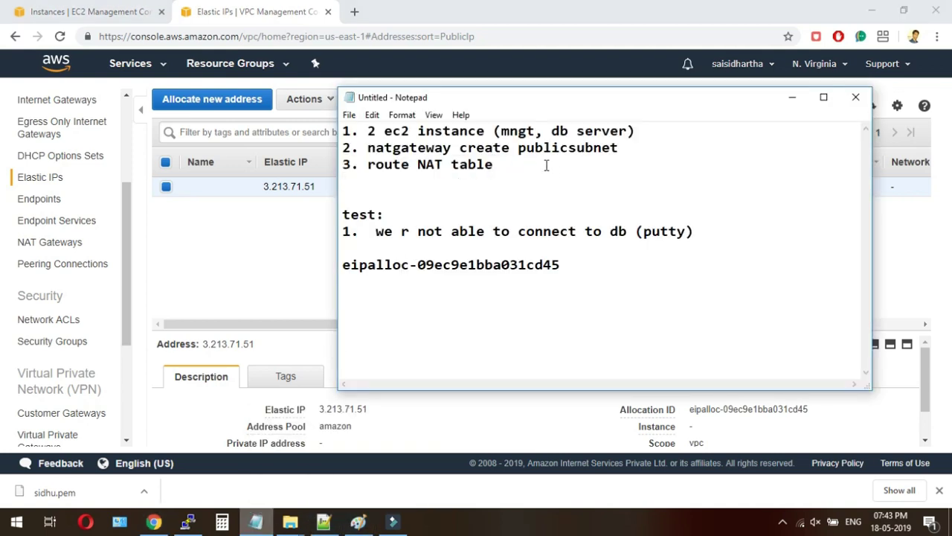
left_click(646, 144)
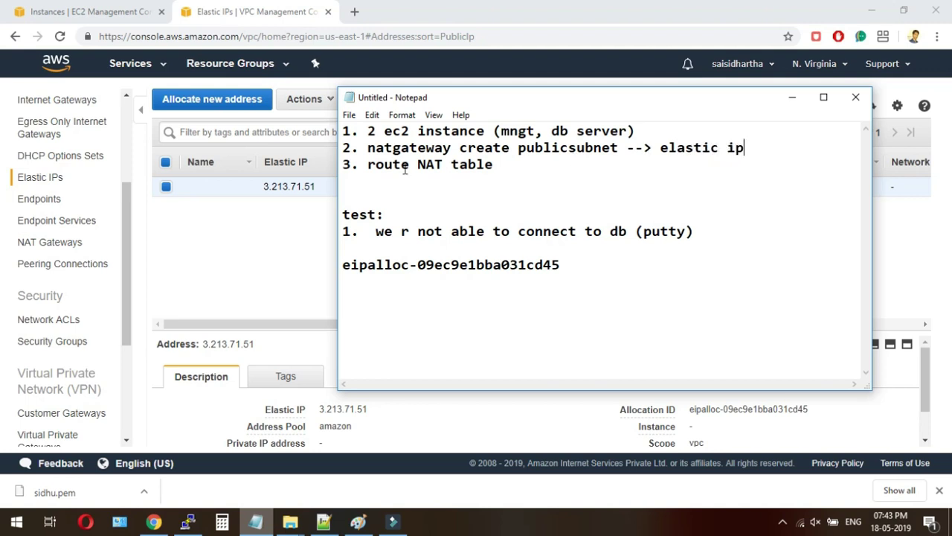
left_click(313, 247)
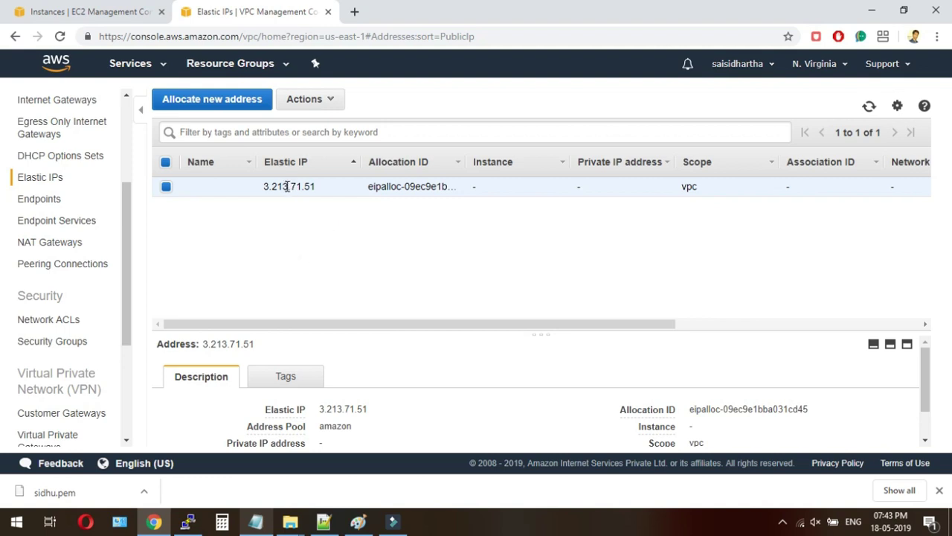
Select the DB1B instance in the EC2 console and inspect its available instance state actions and IPv4 public IP
left_click(93, 14)
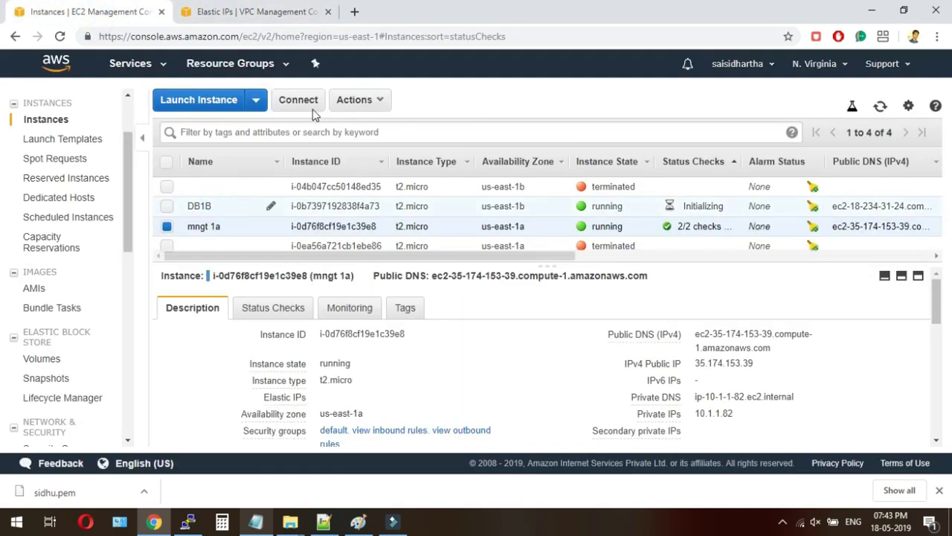
left_click(165, 207)
left_click(357, 98)
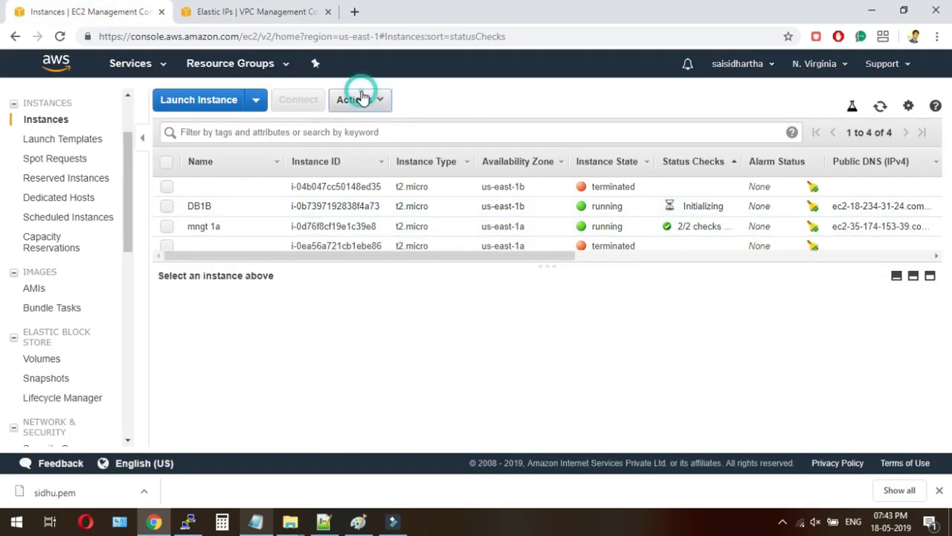
left_click(168, 207)
left_click(168, 207)
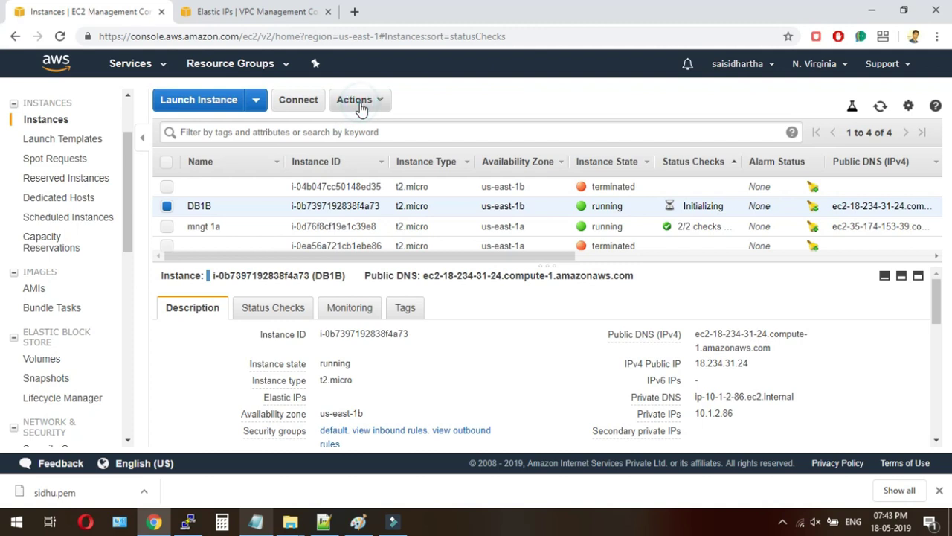
left_click(360, 105)
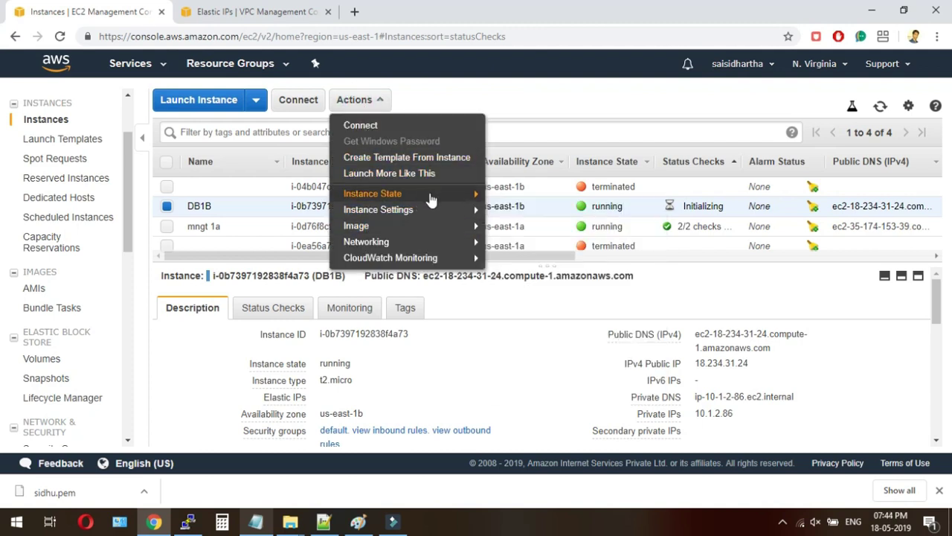
mouse_move(431, 197)
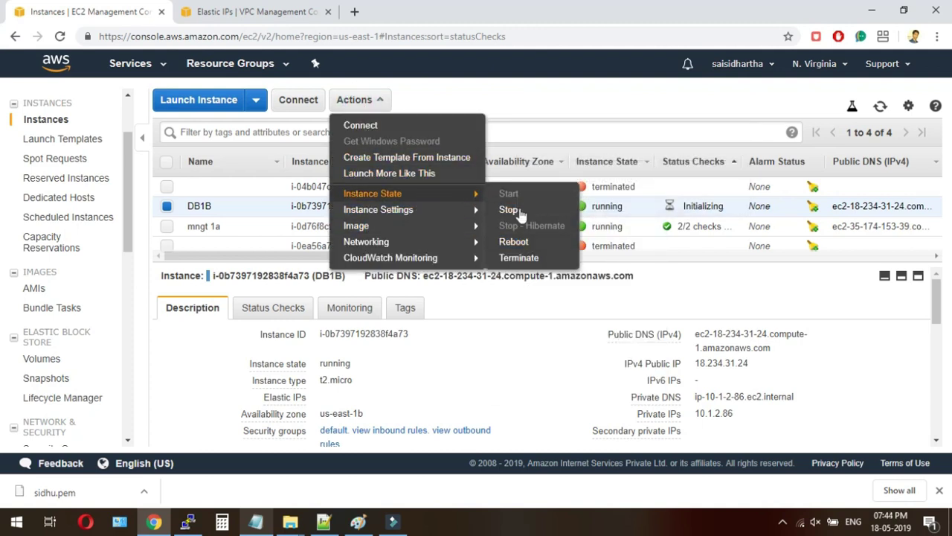
left_click(560, 112)
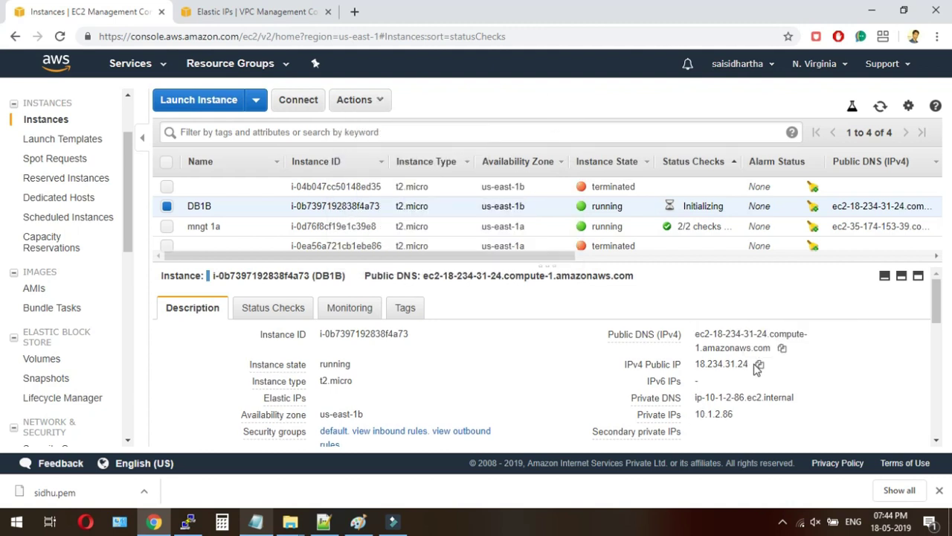
left_click(758, 364)
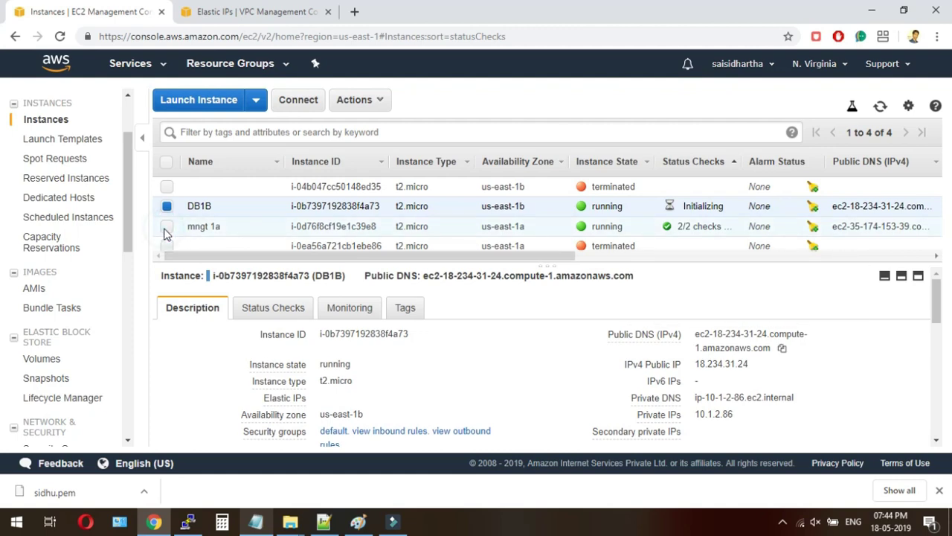
Select only the mngt 1a instance and inspect its available instance state actions and IPv4 public IP
left_click(166, 227)
left_click(167, 206)
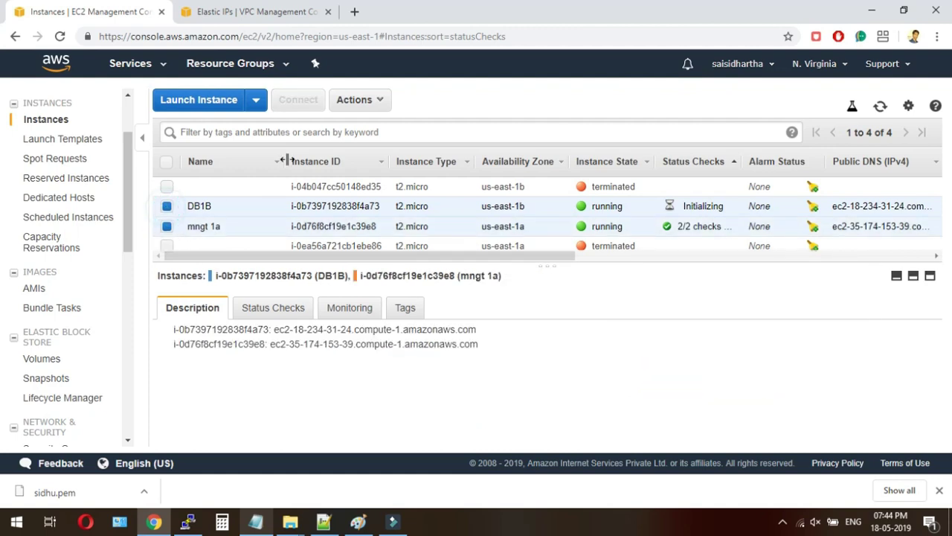
left_click(355, 100)
mouse_move(425, 193)
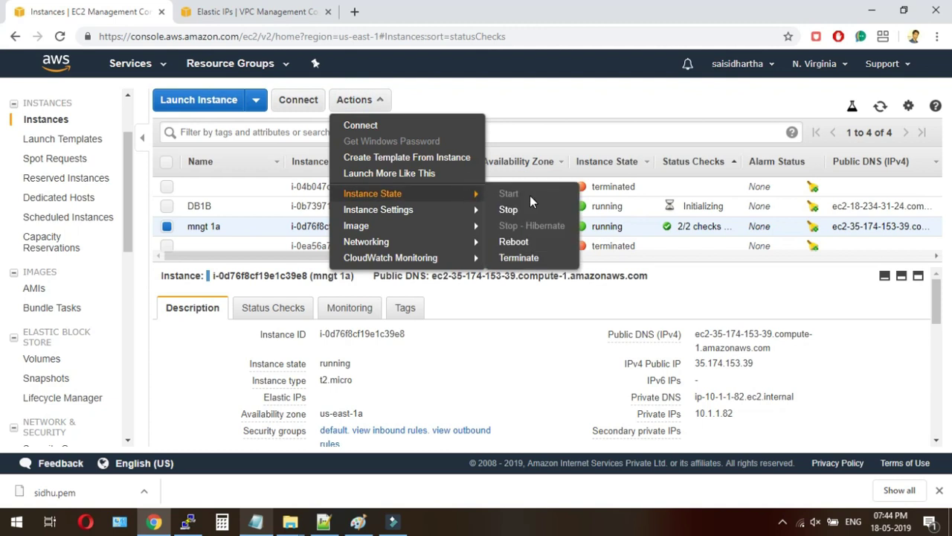
left_click(764, 364)
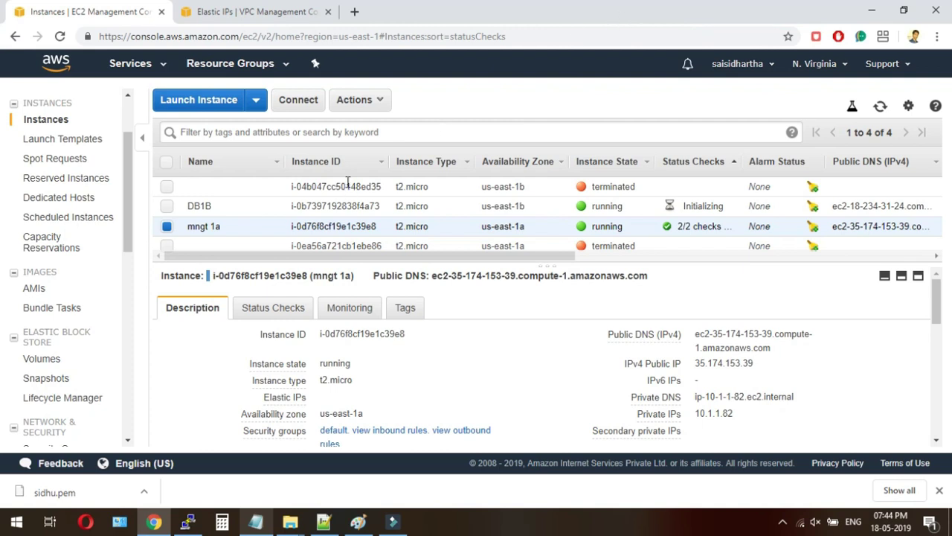
Check the Notepad plan for the NAT gateway and NAT route table tasks and return to the EC2 console
left_click_drag(129, 277, 129, 257)
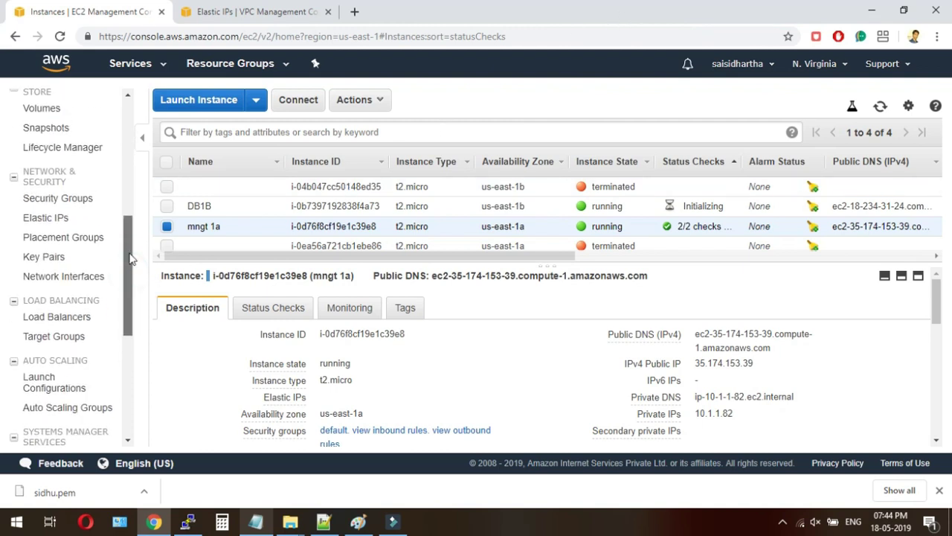
left_click(256, 523)
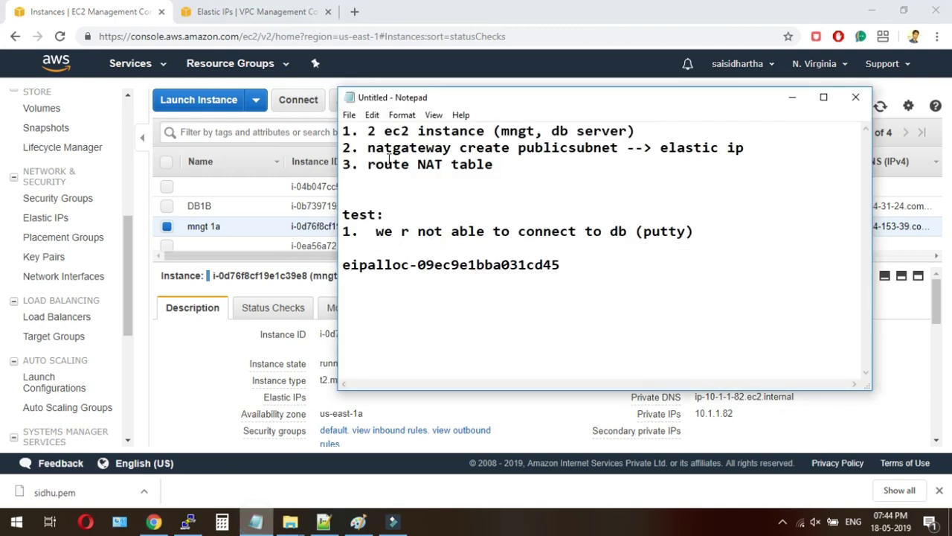
left_click(127, 242)
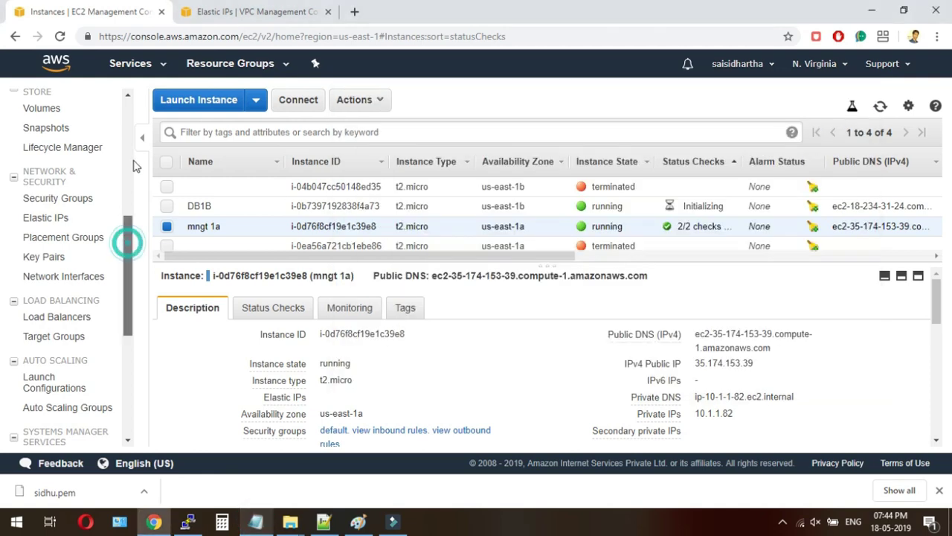
scroll(135, 166, "up", 5)
Create a route table named "nat route" in the nokia VPC from the VPC console's route tables page
left_click(251, 11)
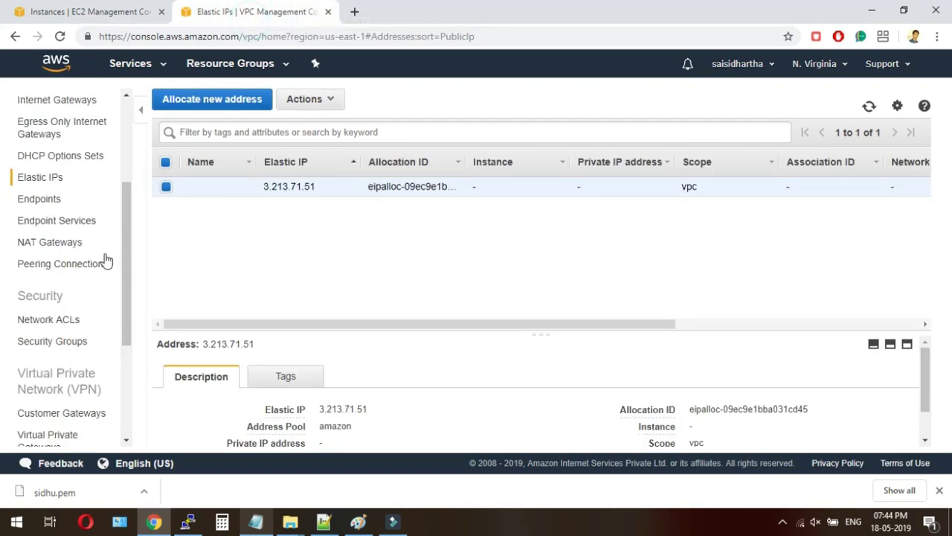
left_click(123, 183)
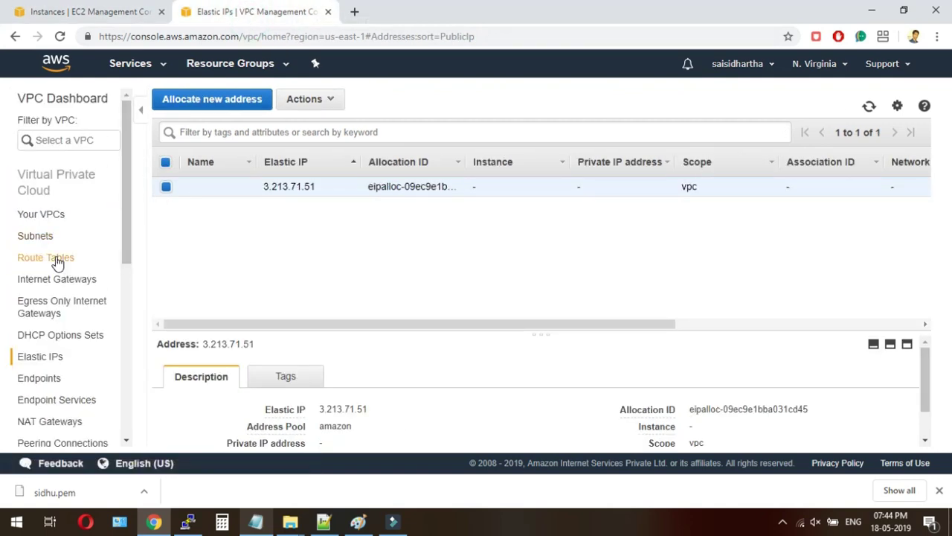
left_click(57, 260)
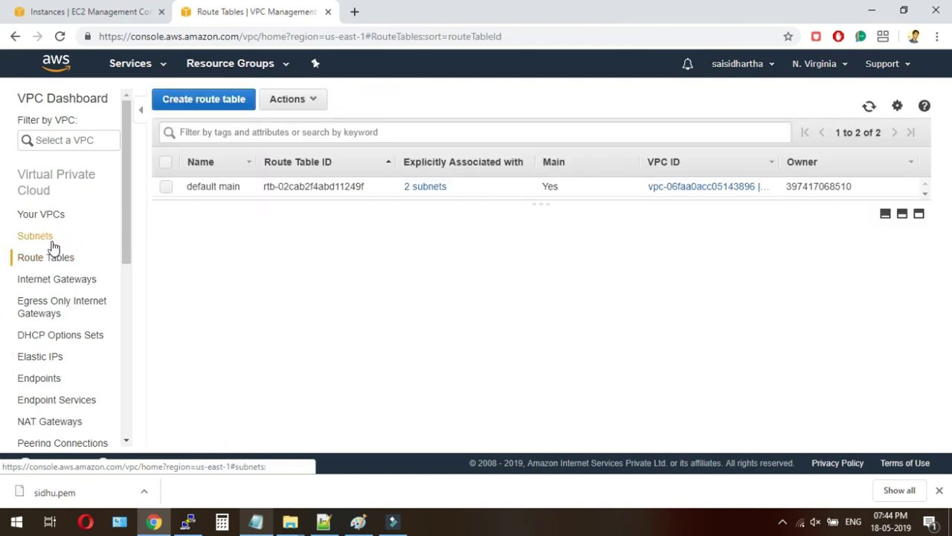
left_click(221, 111)
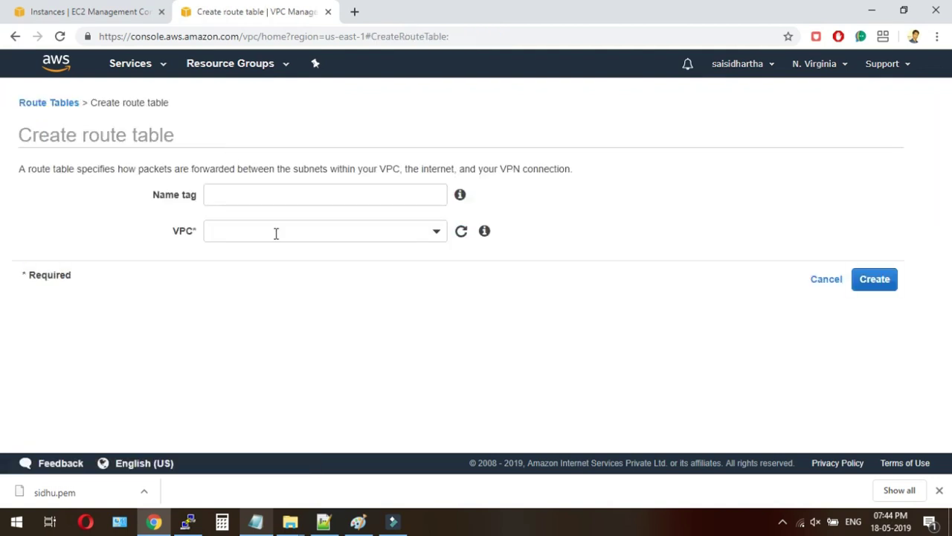
left_click(264, 192)
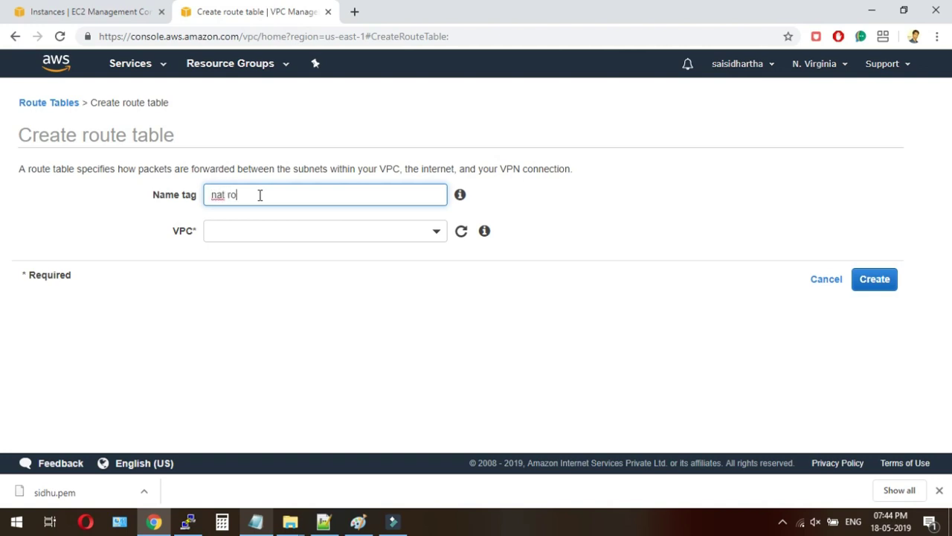
left_click(263, 235)
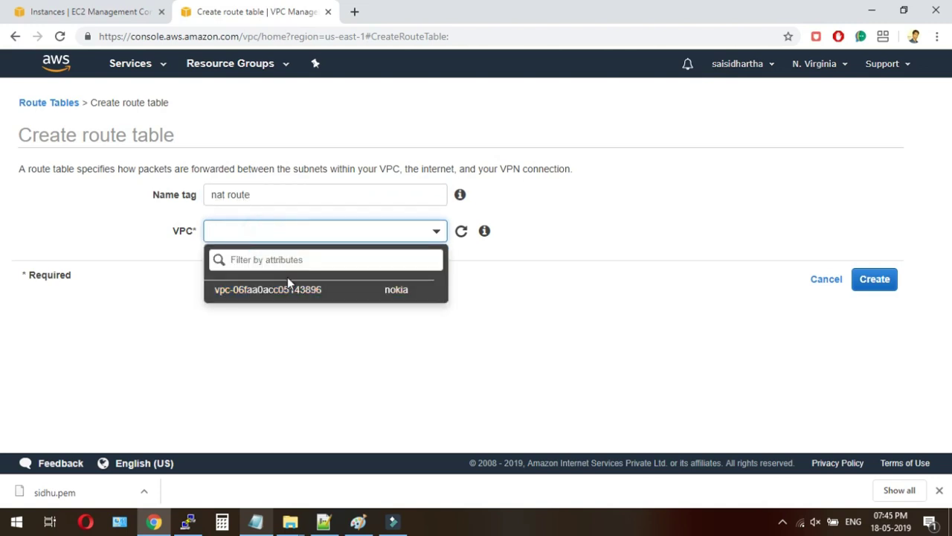
left_click(288, 290)
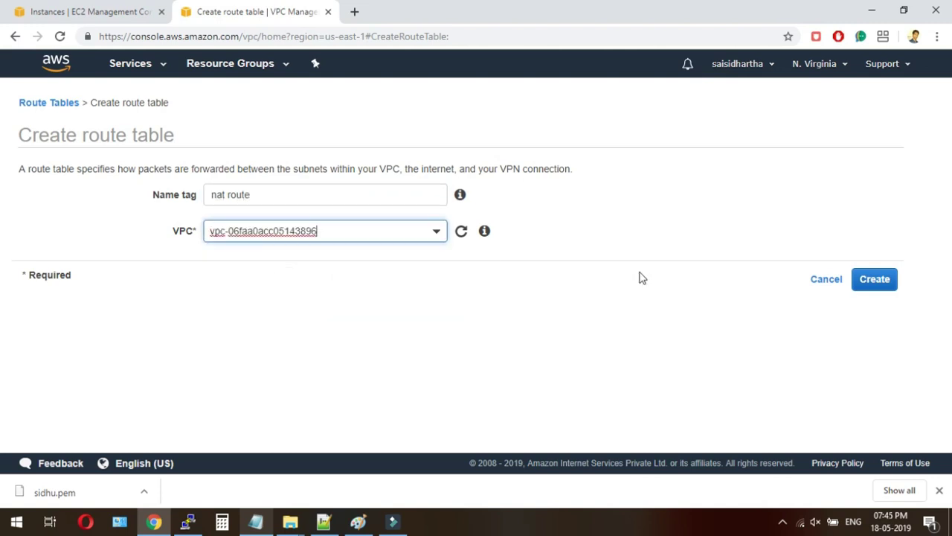
left_click(875, 284)
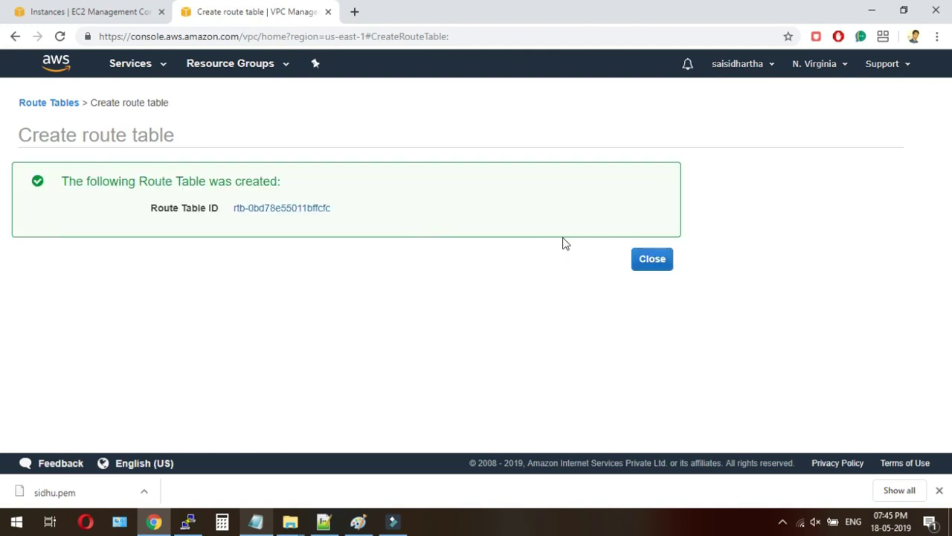
left_click(644, 260)
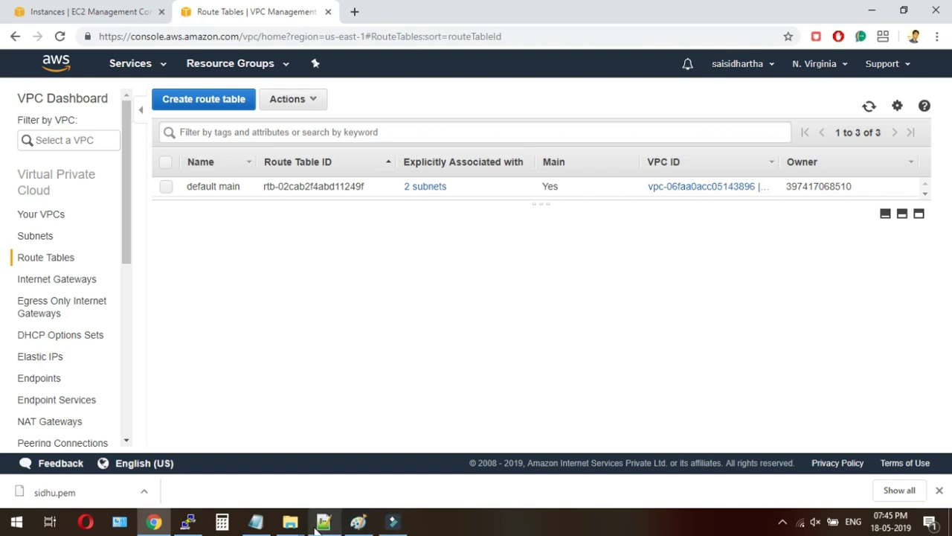
Check the VPC diagram in Paint and examine the route table and routes of subnet_1a in the VPC console
left_click(358, 521)
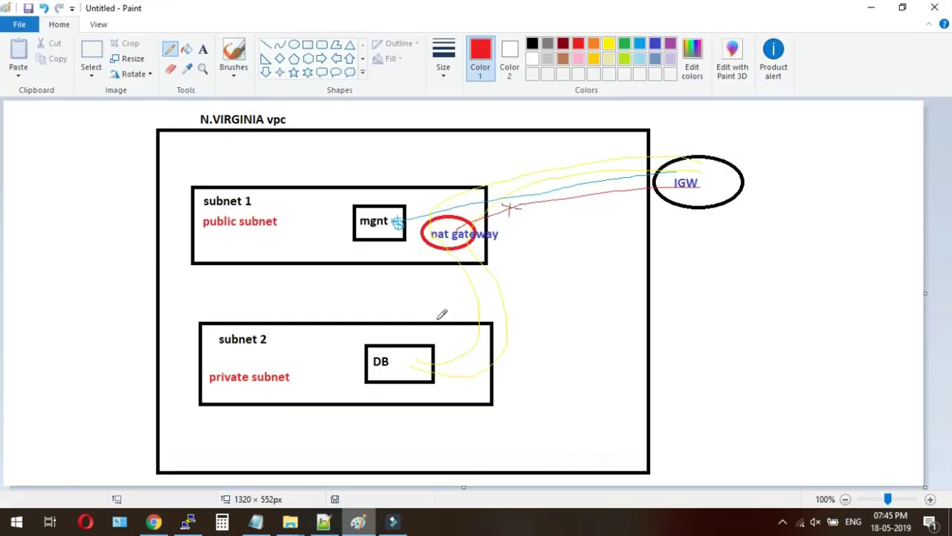
left_click(872, 8)
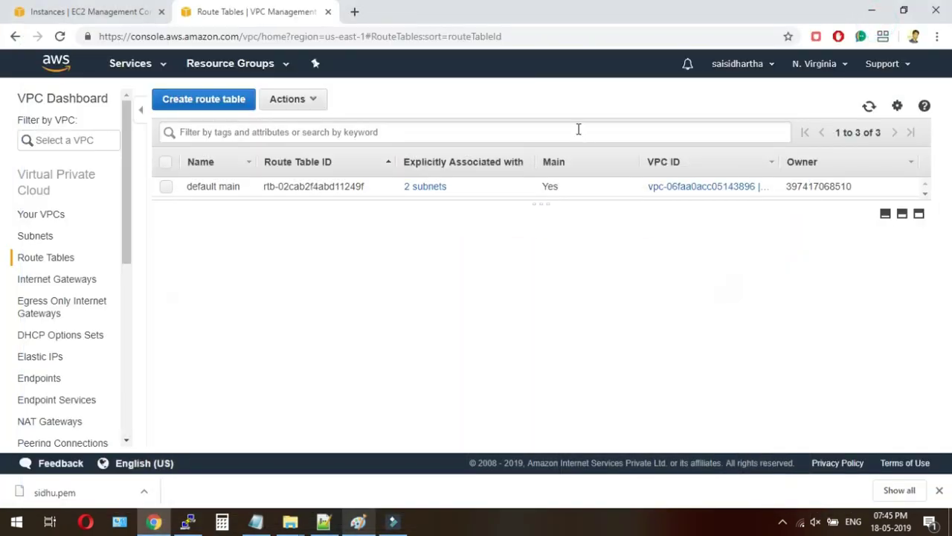
left_click(57, 243)
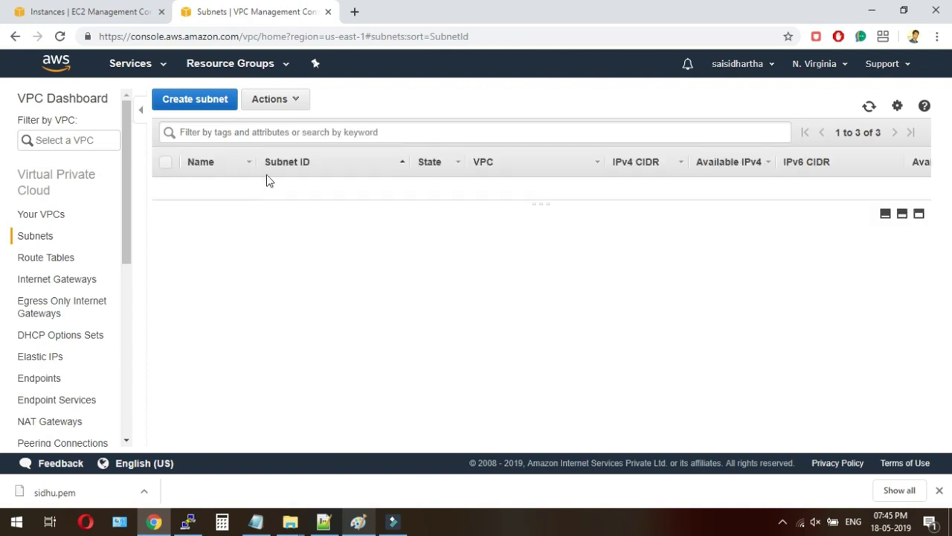
left_click_drag(294, 198, 314, 233)
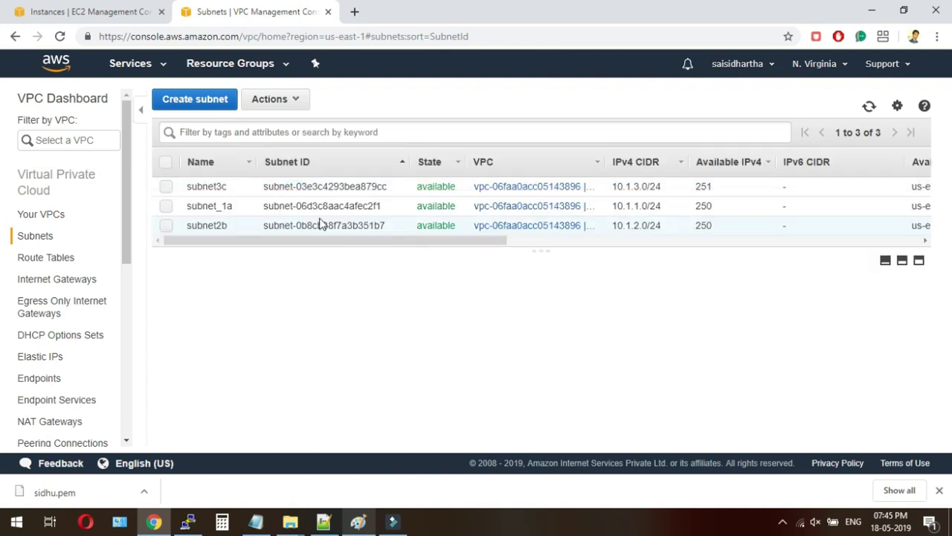
left_click(198, 204)
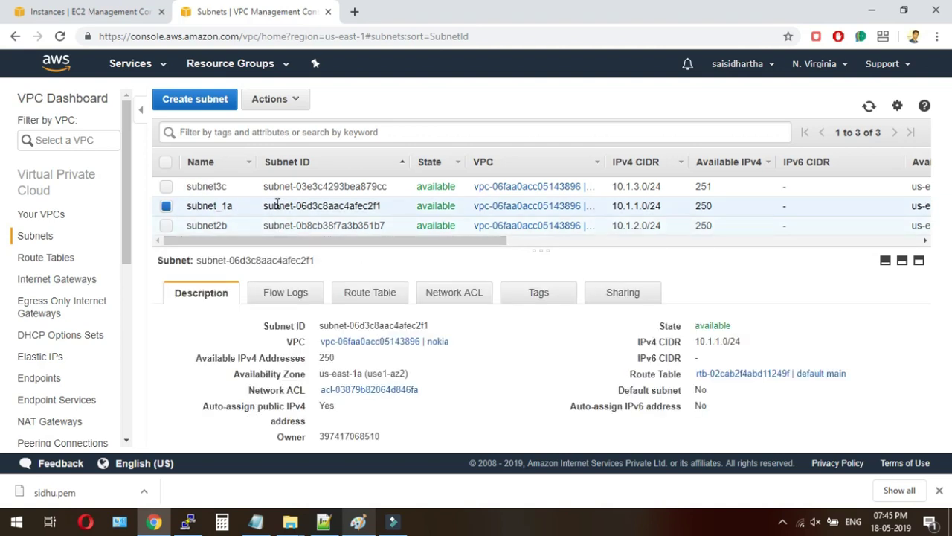
left_click(380, 293)
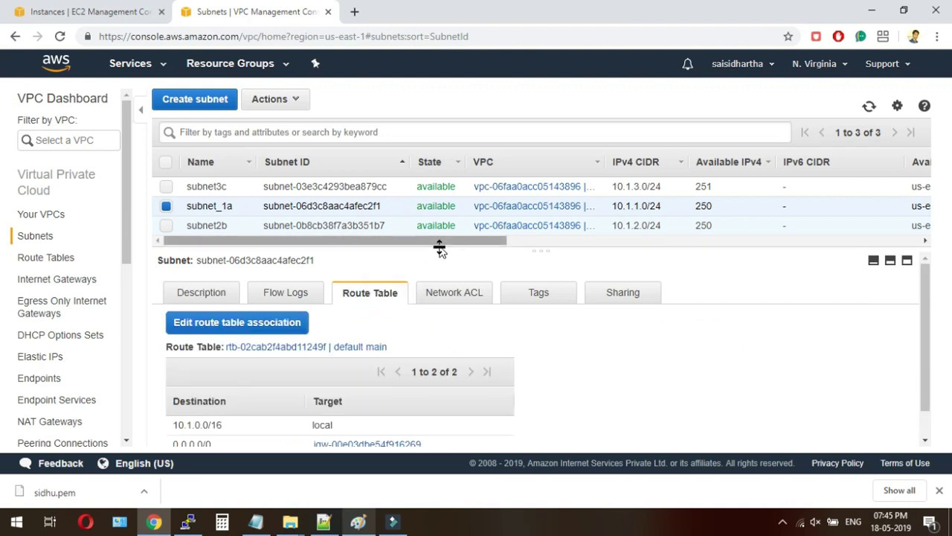
left_click_drag(925, 381, 923, 405)
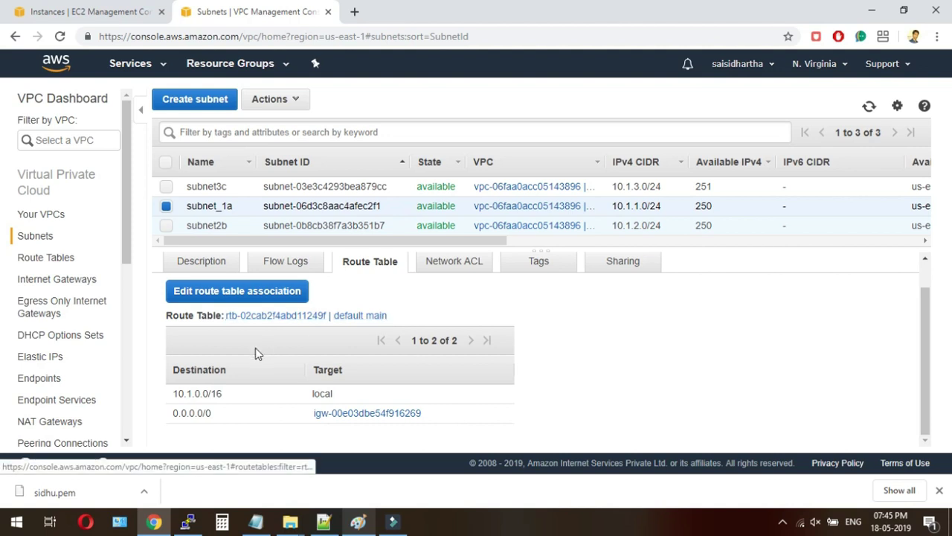
Examine the subnet associations of the default main route table, widening the Subnet ID column to read the full subnet names
left_click(51, 258)
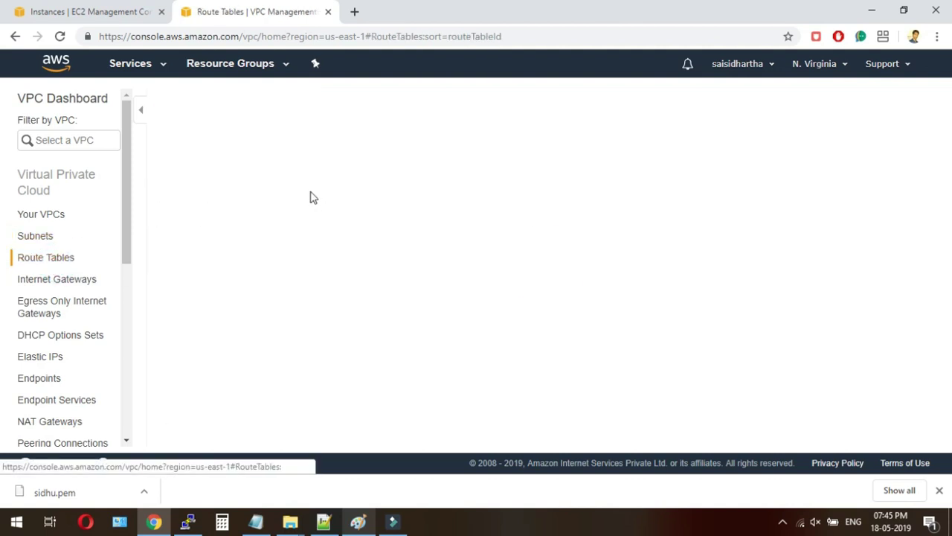
left_click(253, 186)
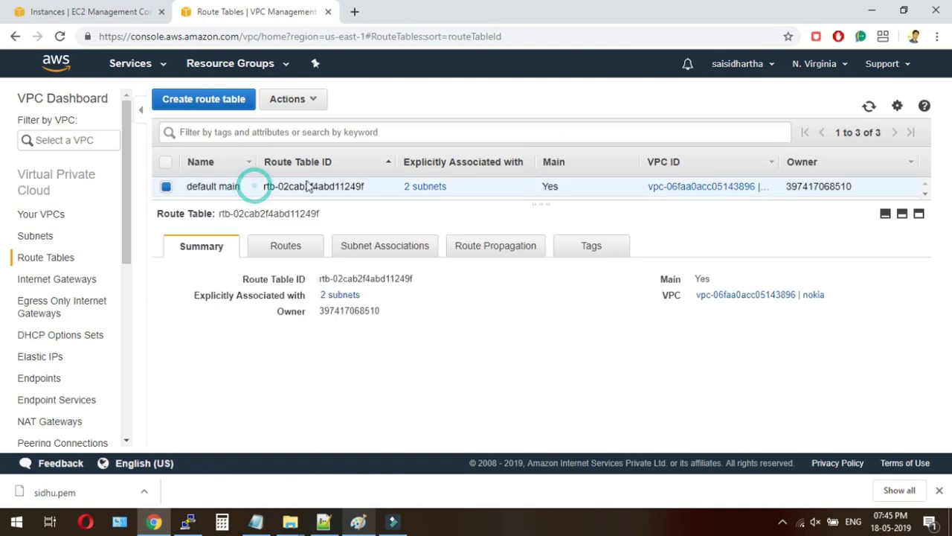
left_click(290, 249)
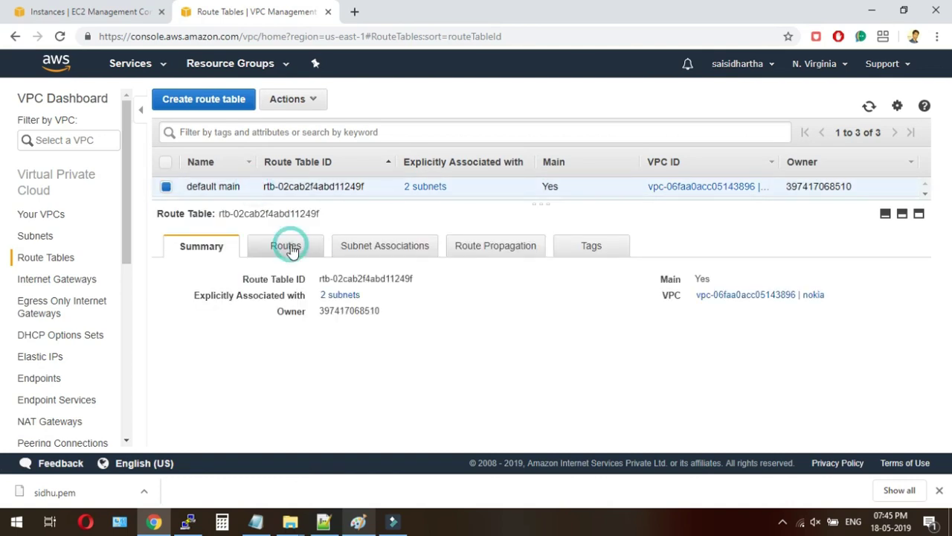
left_click(387, 252)
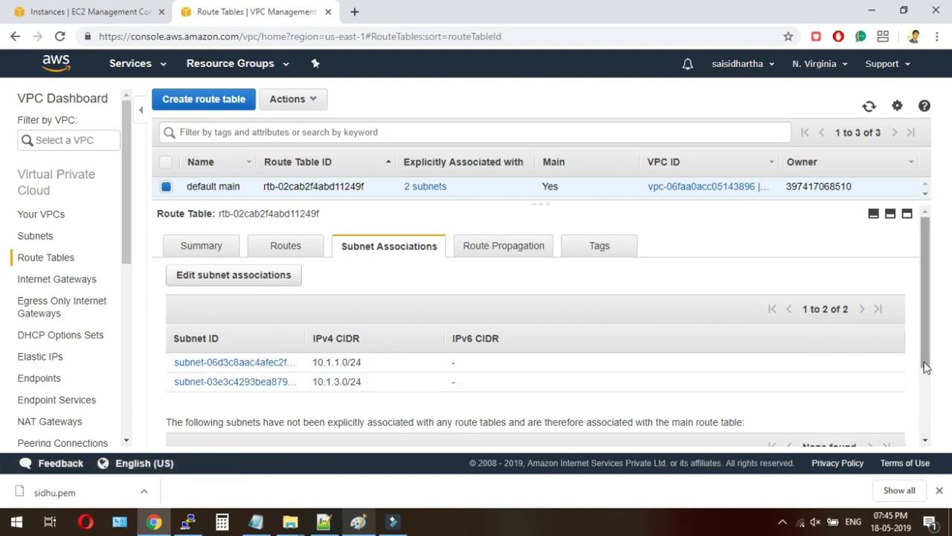
left_click_drag(925, 367, 928, 421)
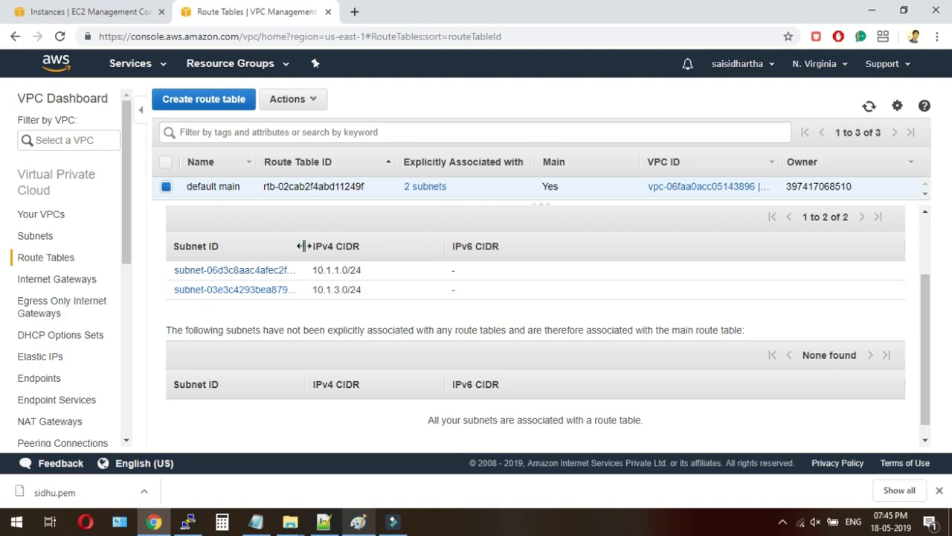
left_click_drag(304, 246, 410, 257)
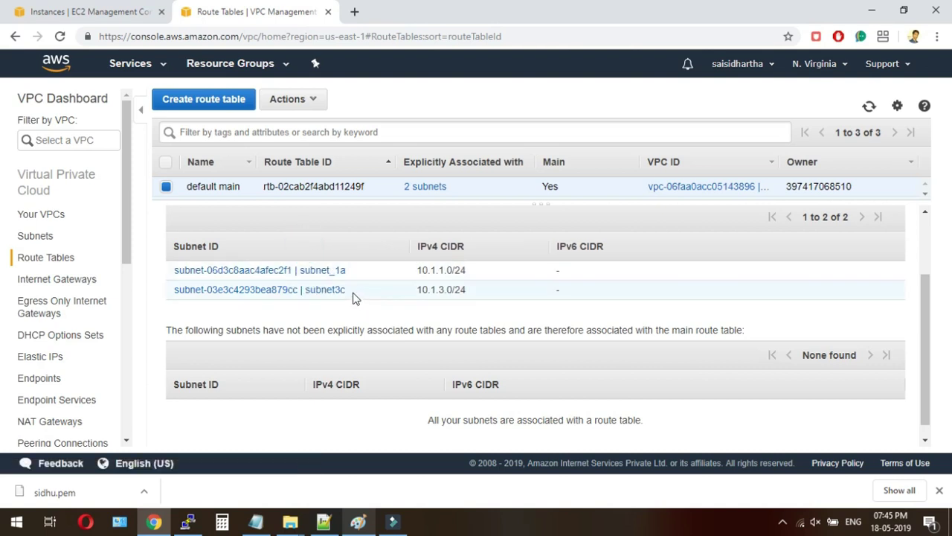
Delete the duplicate "nat route" route table that has no explicitly associated subnets
left_click_drag(930, 368, 922, 293)
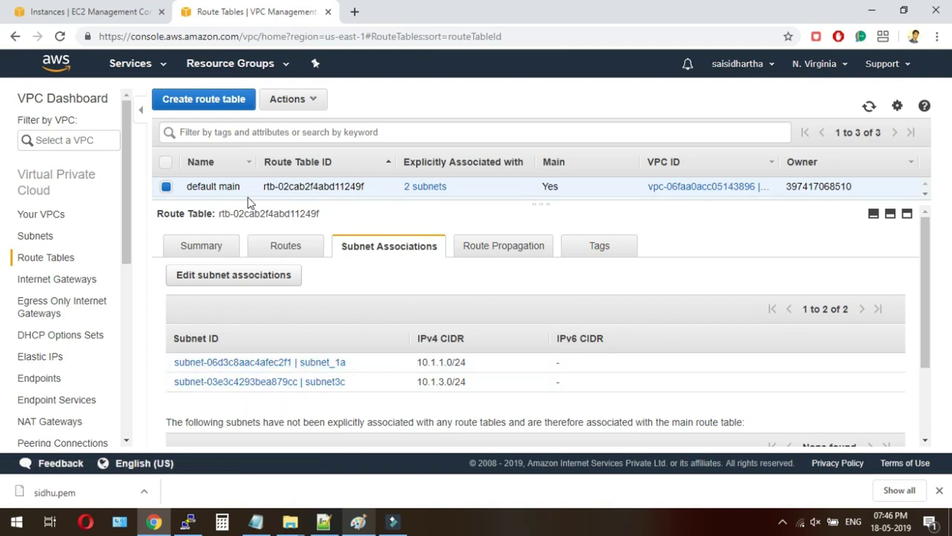
left_click_drag(250, 222, 294, 255)
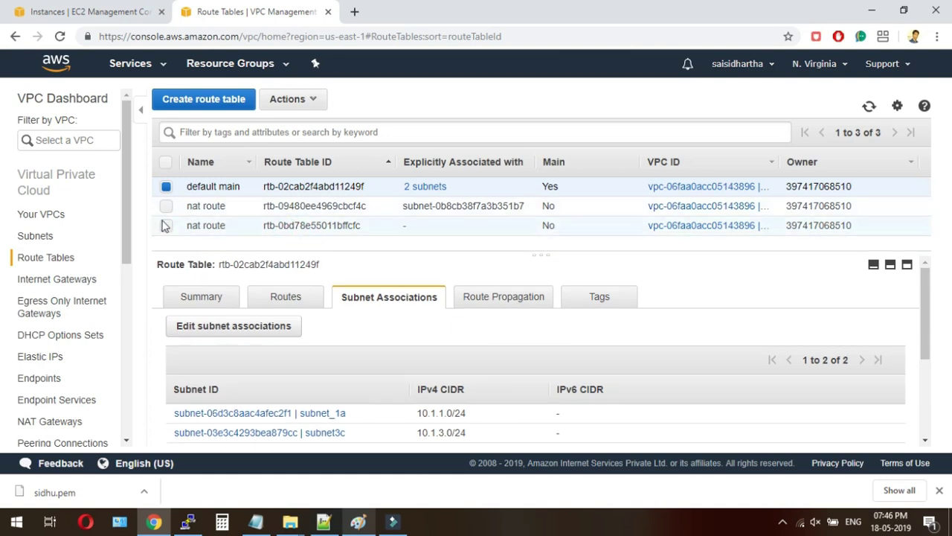
left_click(165, 226)
left_click(166, 186)
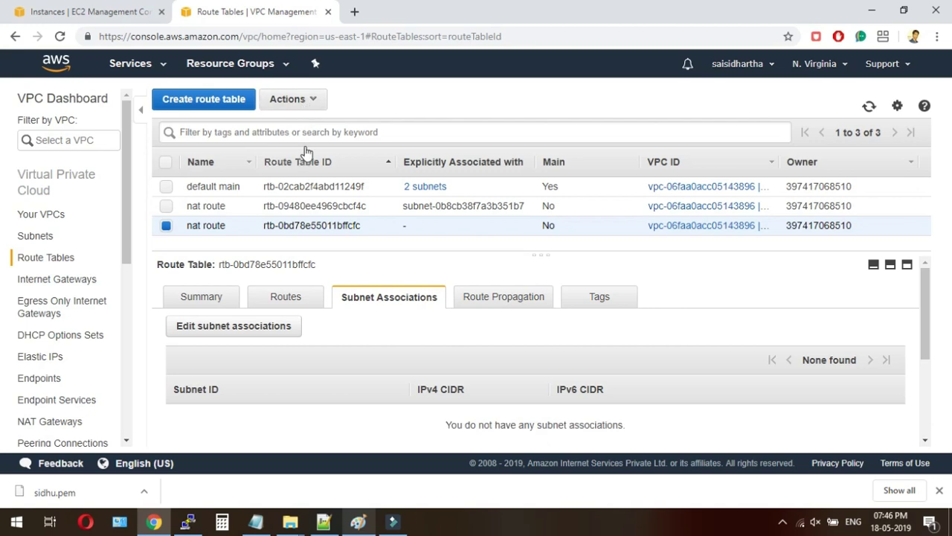
left_click(306, 109)
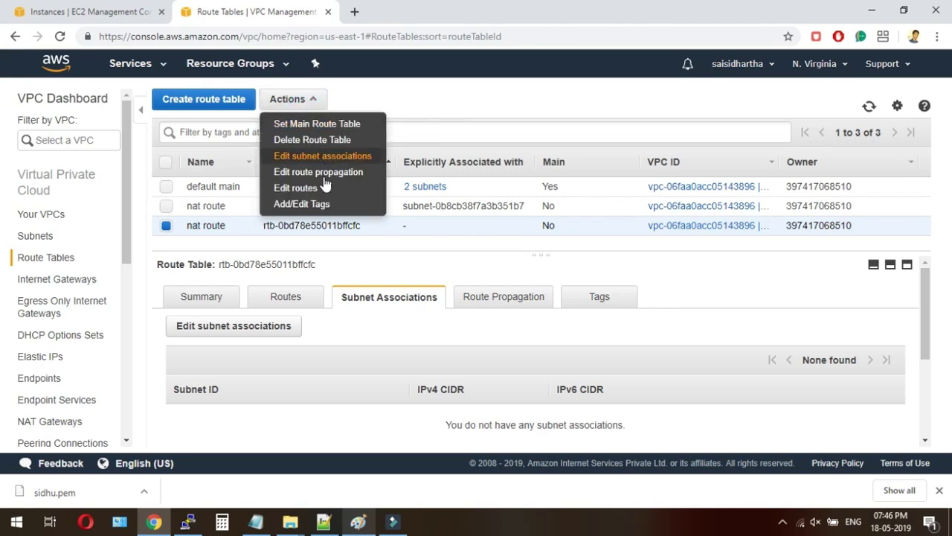
left_click(328, 141)
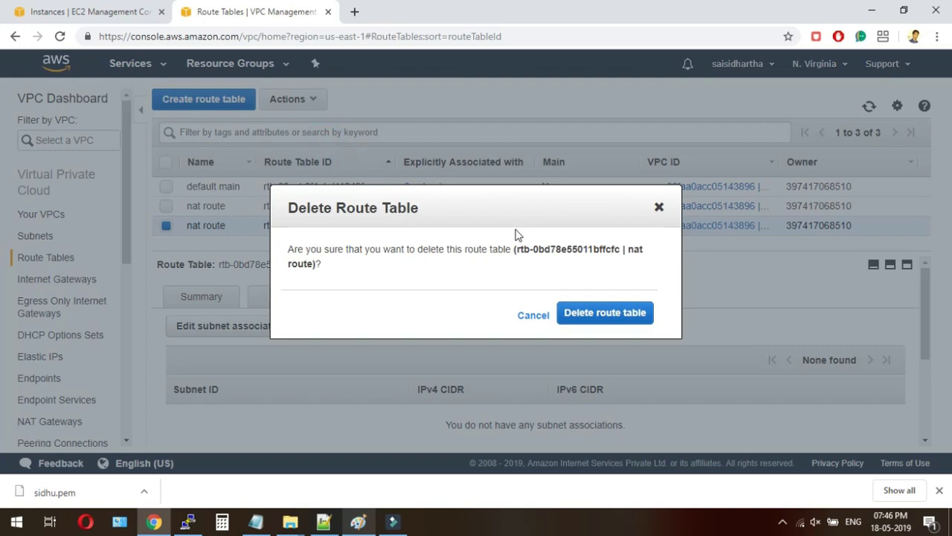
left_click(593, 313)
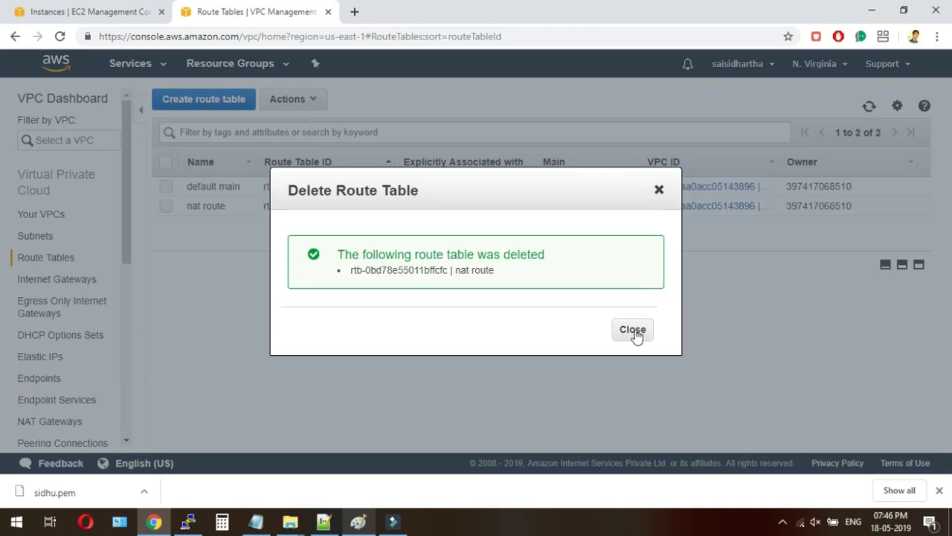
left_click(634, 332)
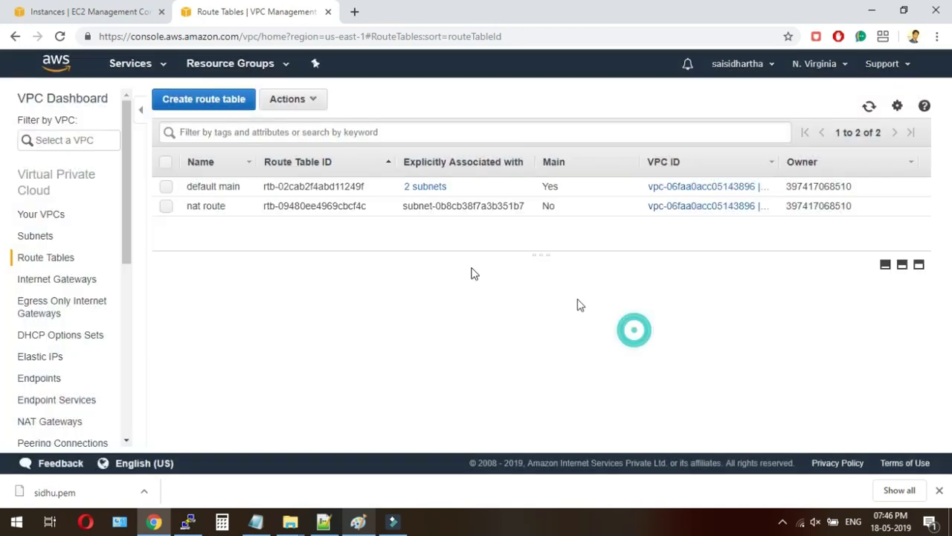
Save the remaining nat route table's subnet associations with only subnet2b selected, and check the default main table's associated subnets
left_click(179, 213)
left_click(216, 206)
left_click(212, 209)
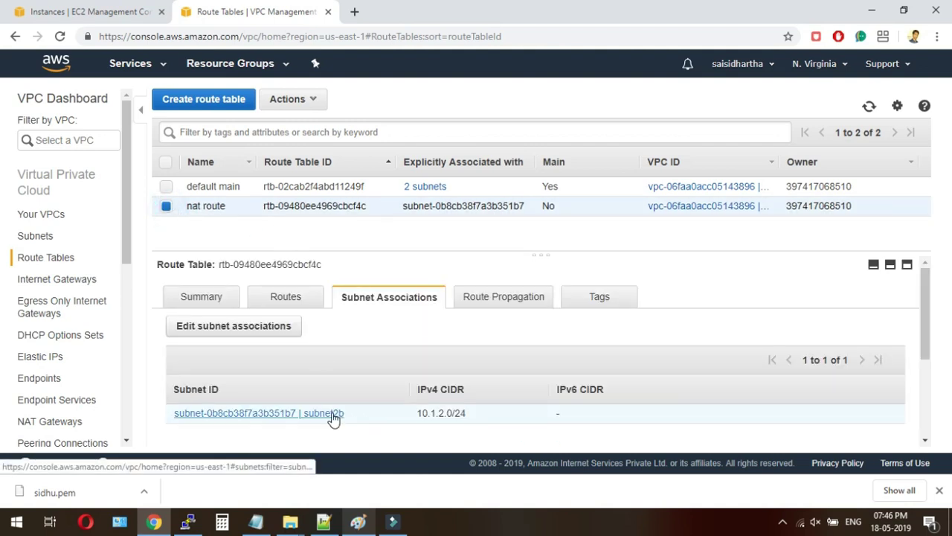
left_click(256, 325)
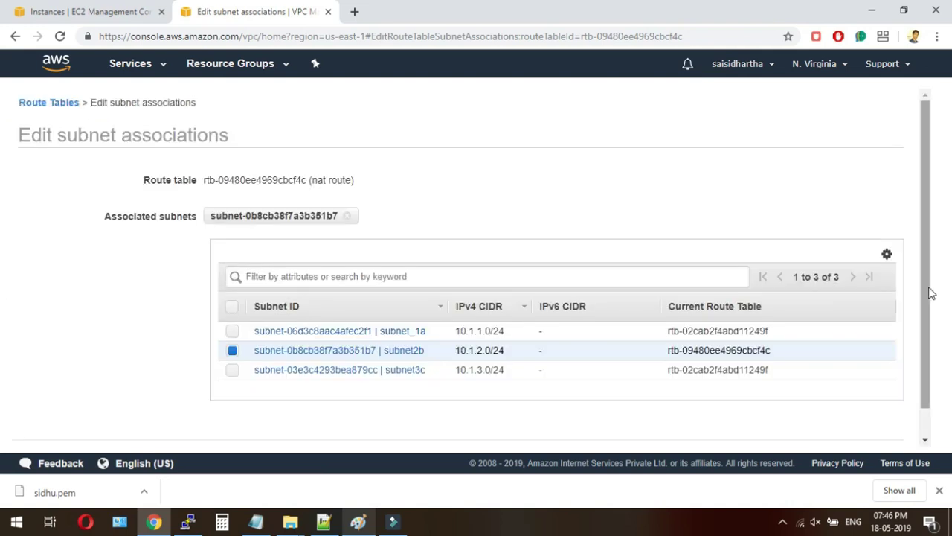
left_click_drag(928, 291, 925, 320)
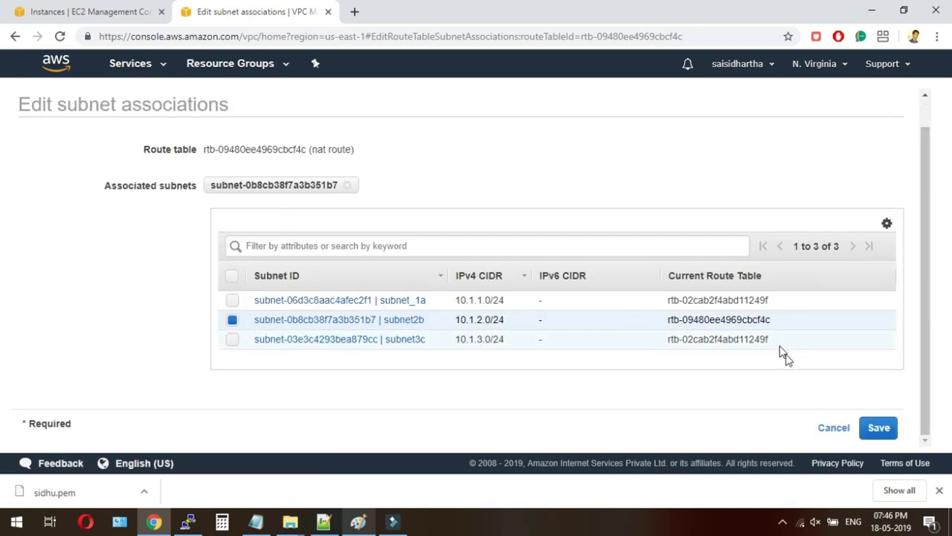
left_click(880, 430)
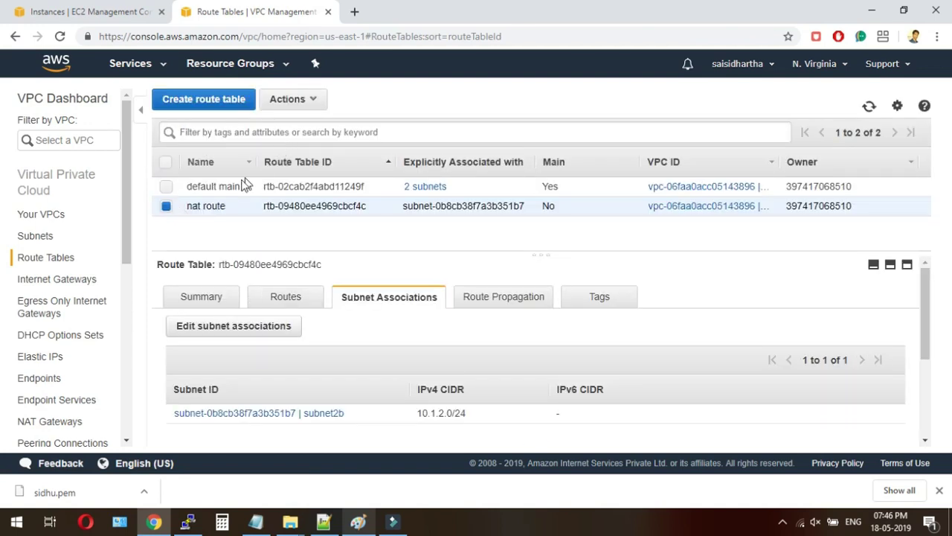
left_click(243, 185)
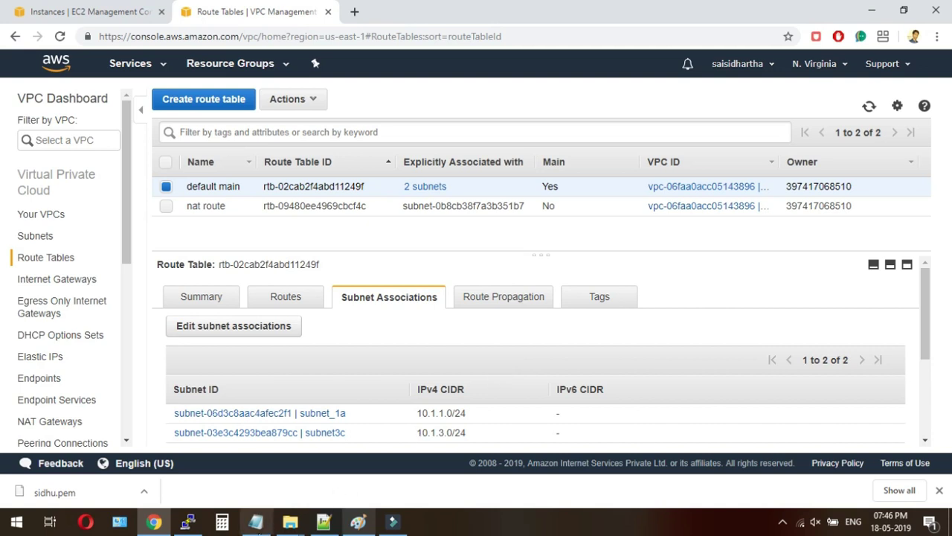
Start a new NAT gateway and choose subnet_1a as its subnet, consulting the Notepad plan and the Paint diagram
left_click(256, 522)
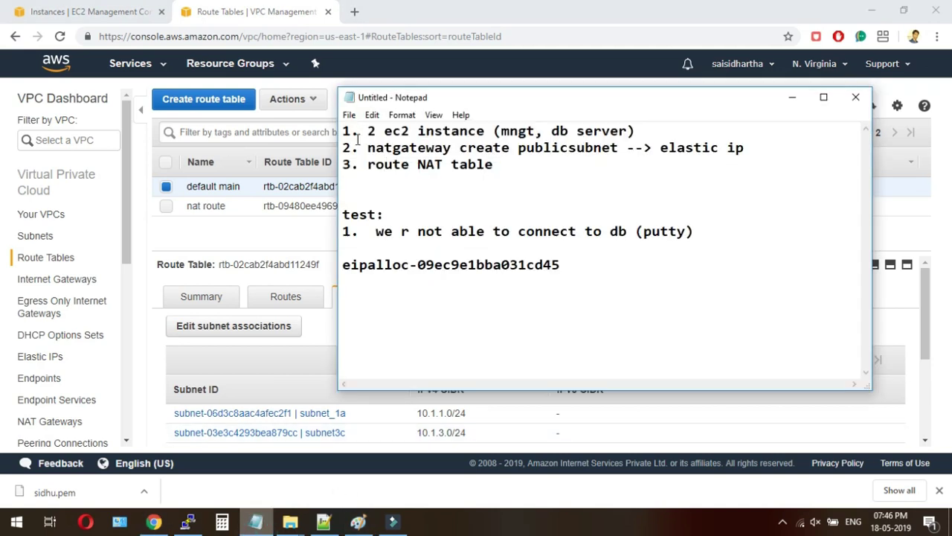
left_click(71, 424)
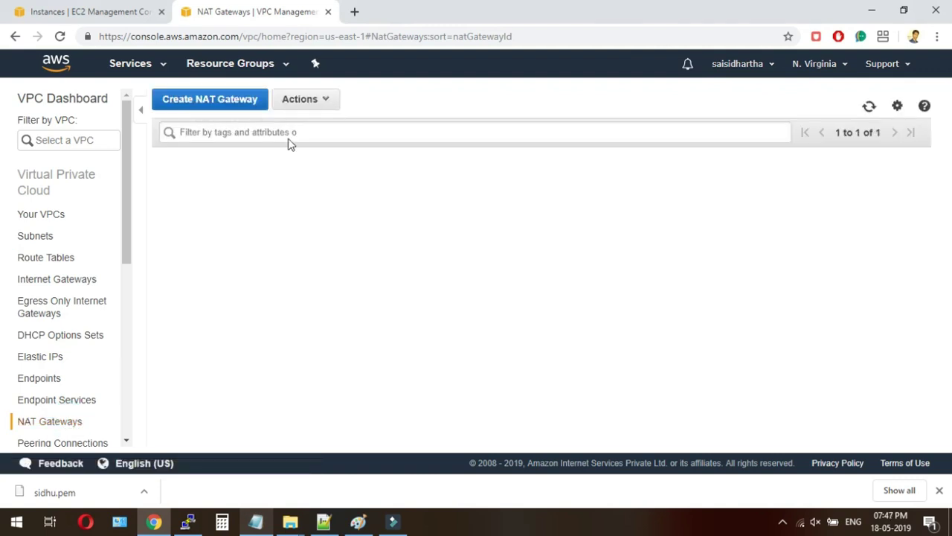
left_click(211, 109)
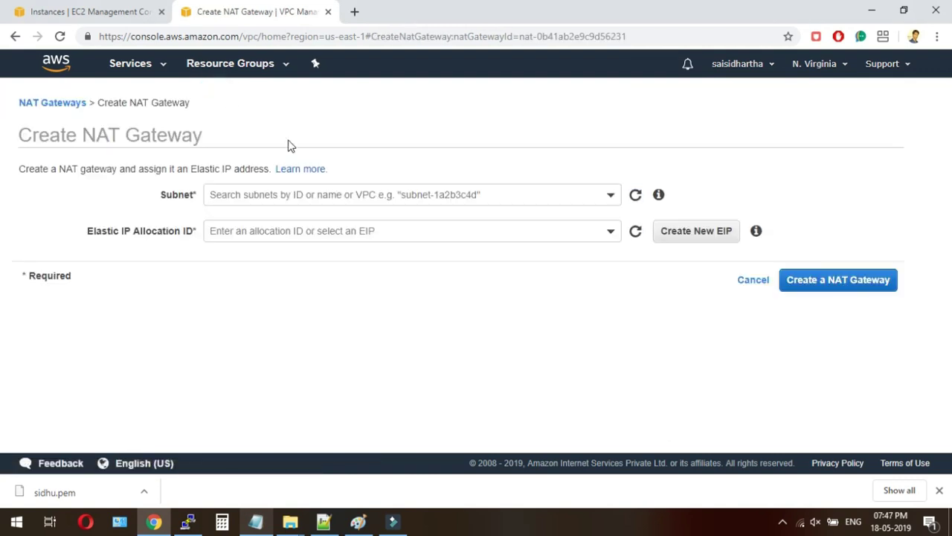
left_click(362, 199)
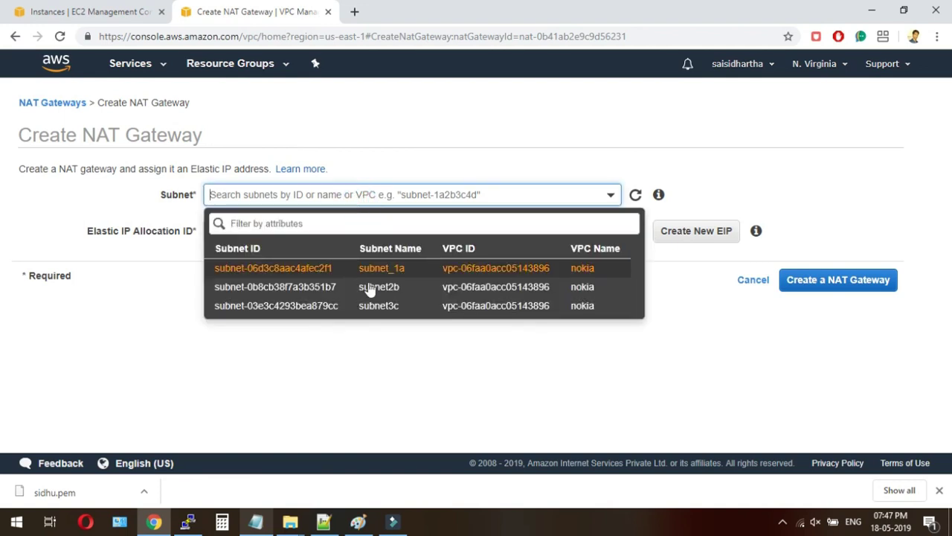
left_click(420, 278)
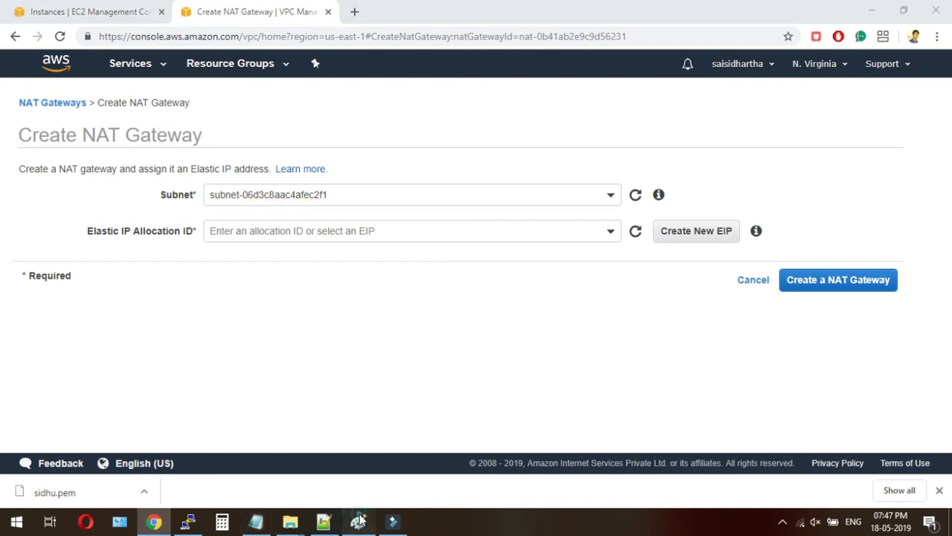
left_click(358, 521)
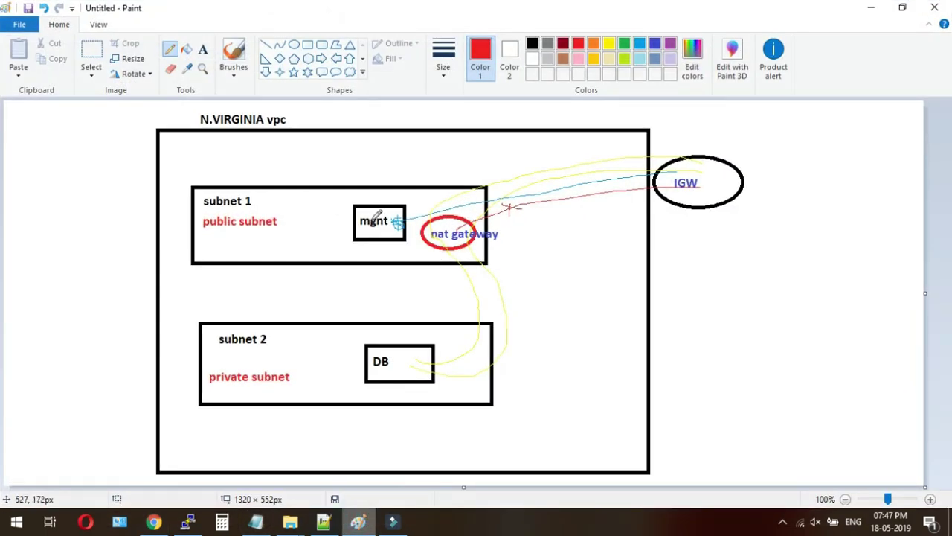
left_click(879, 11)
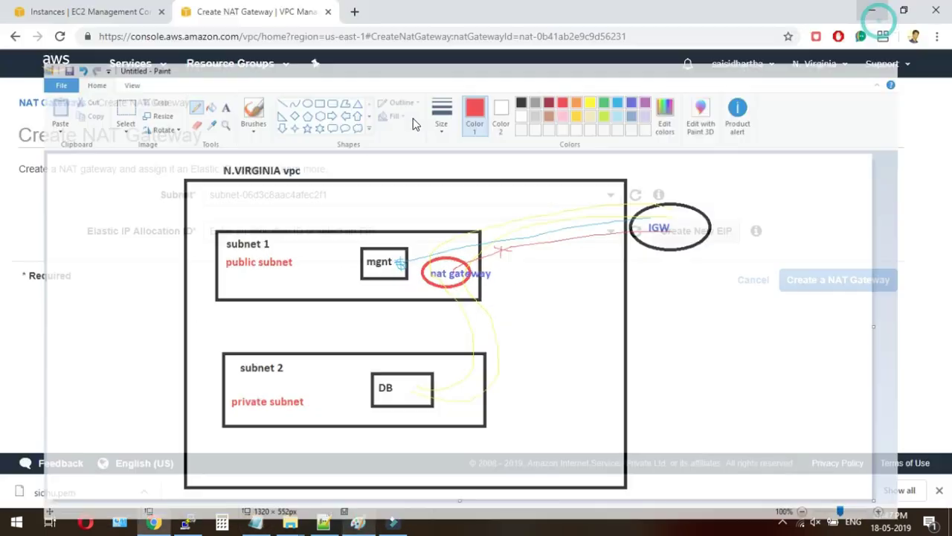
left_click(356, 189)
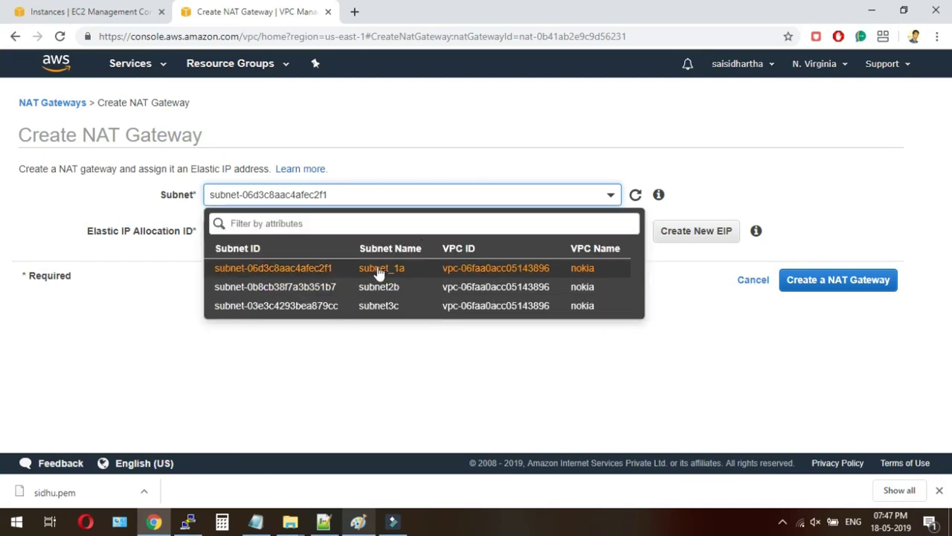
left_click(410, 271)
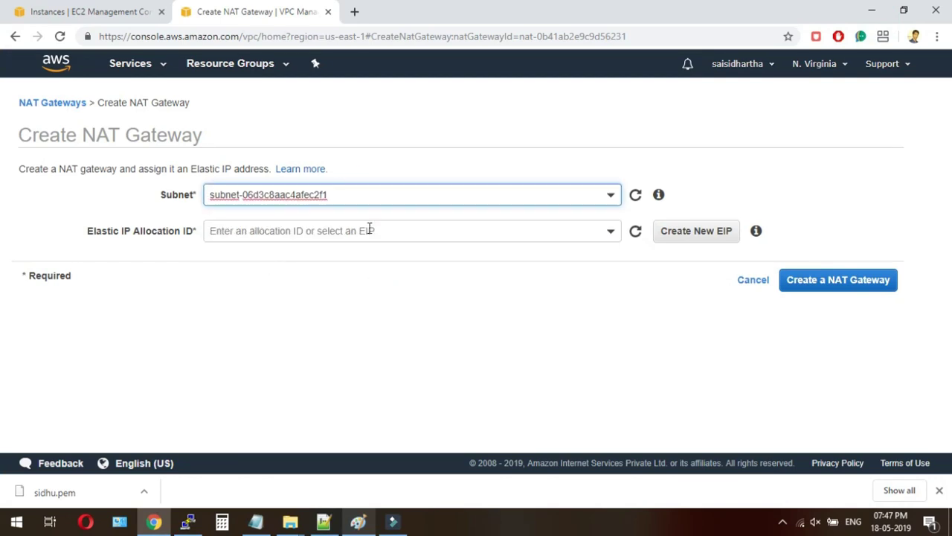
Assign the Elastic IP allocation eipalloc-09ec9e1bba031cd45 to the new NAT gateway and create it
left_click(335, 234)
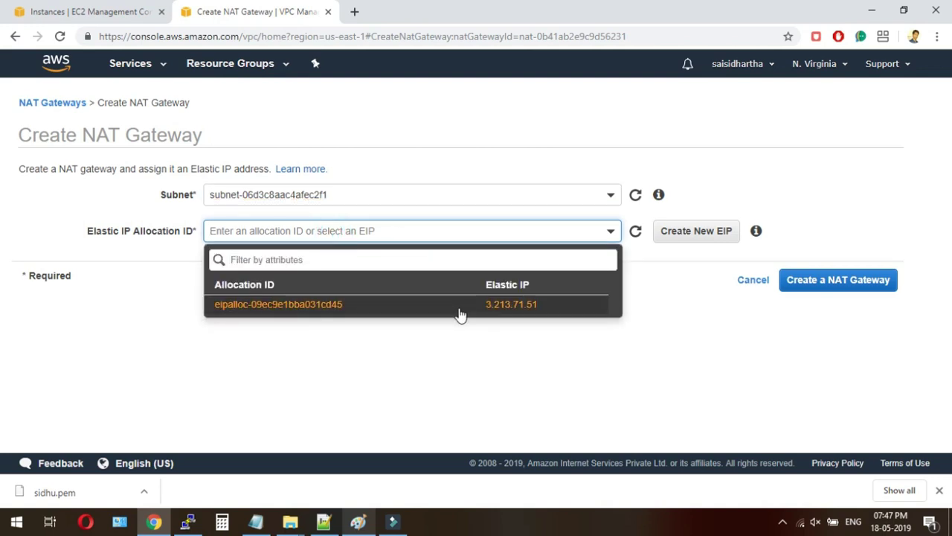
left_click(459, 309)
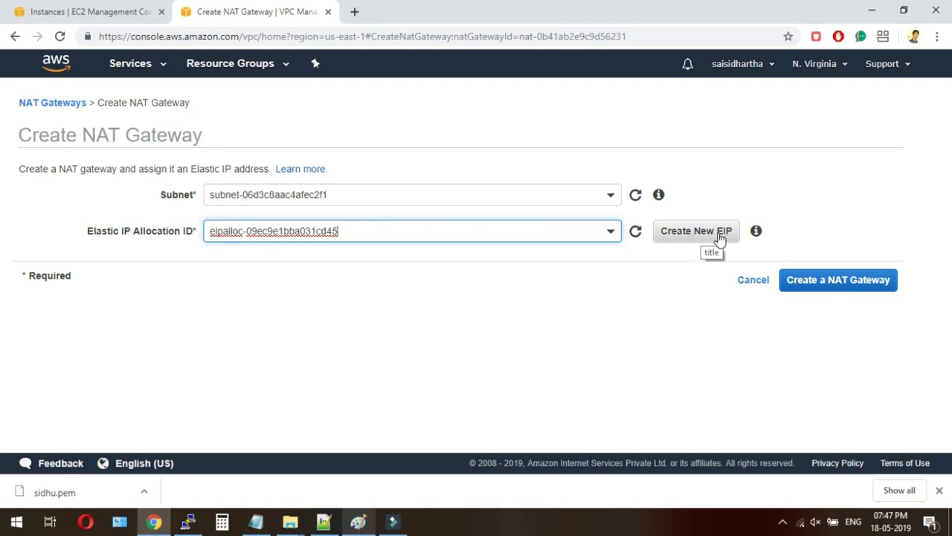
left_click(837, 280)
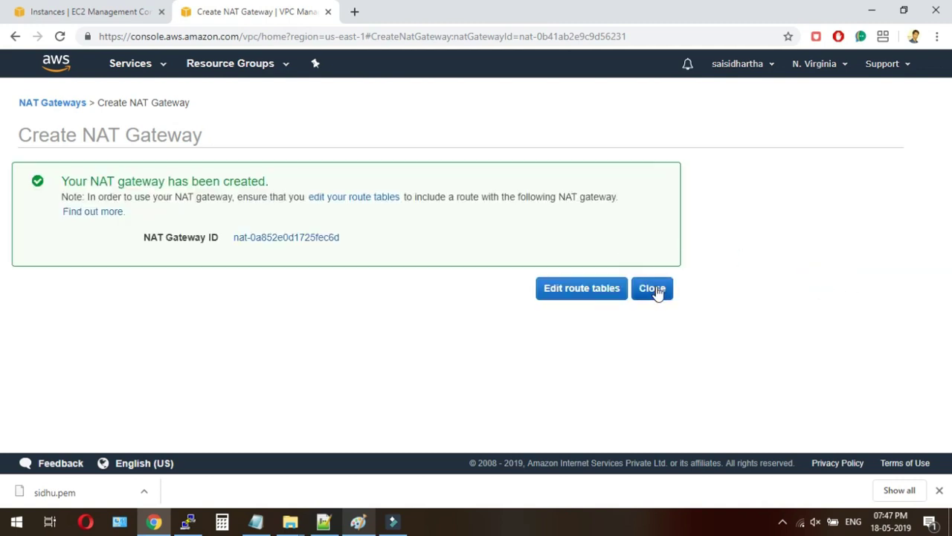
Go to the route tables and examine the routes of the default main table, including its 0.0.0.0/0 route
left_click(593, 302)
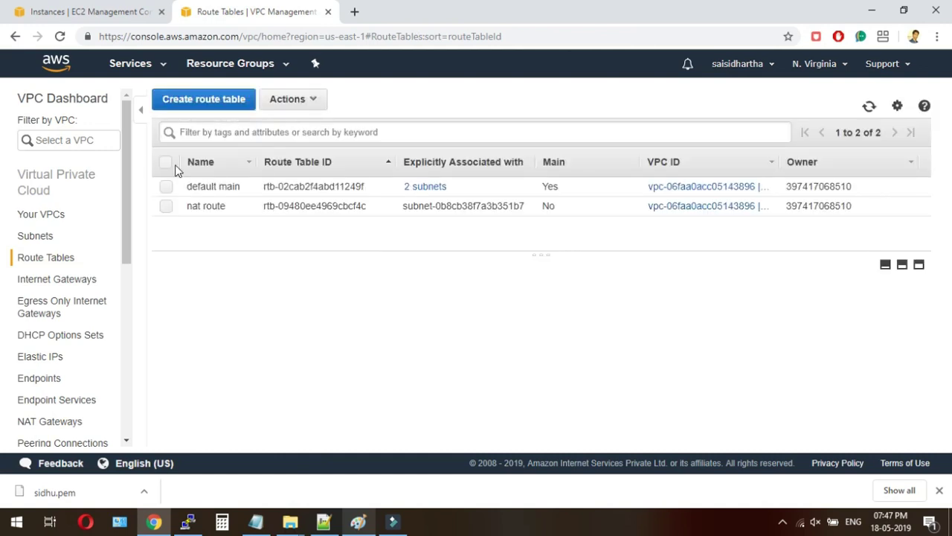
left_click(214, 187)
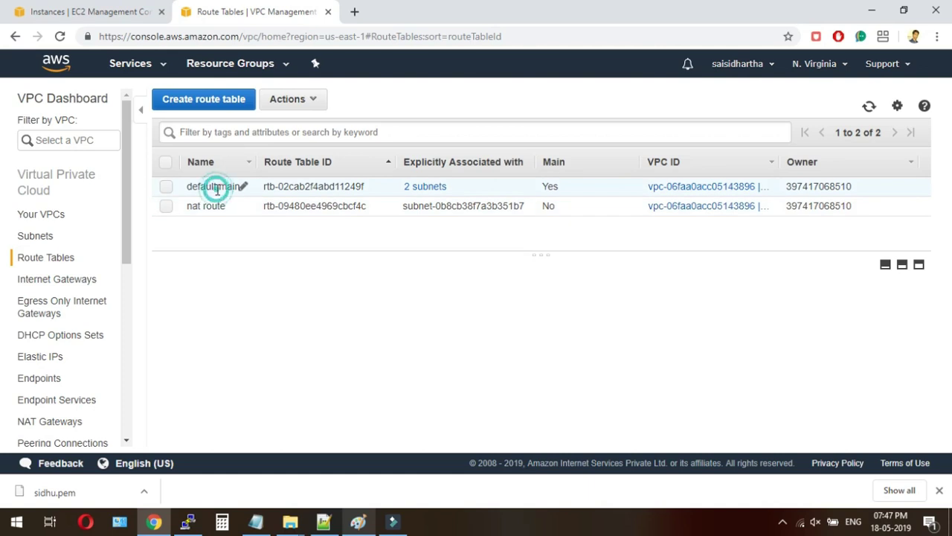
left_click(292, 295)
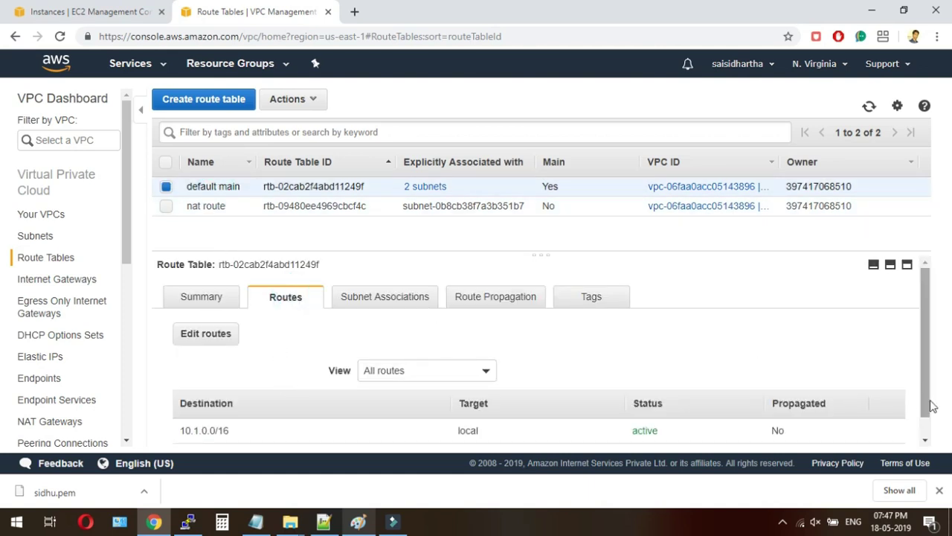
left_click_drag(928, 400, 934, 459)
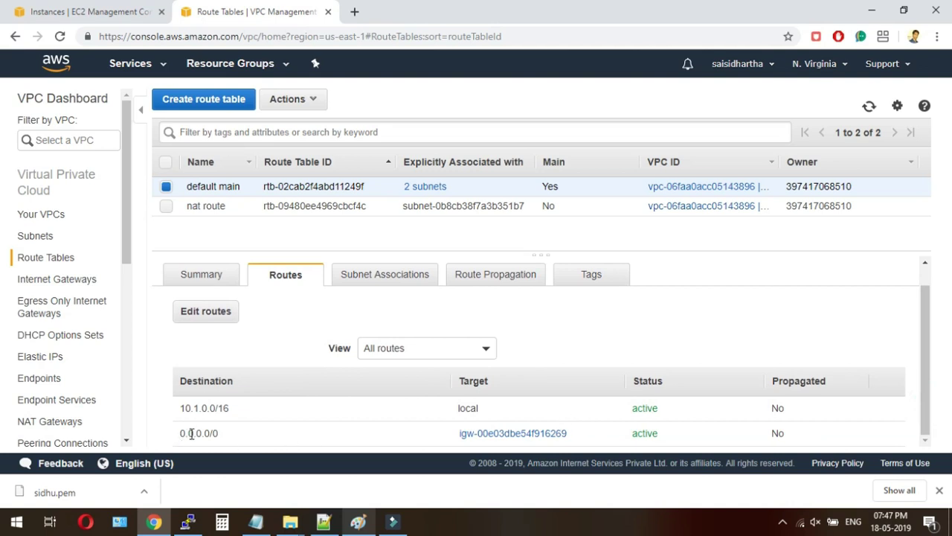
left_click_drag(191, 433, 219, 433)
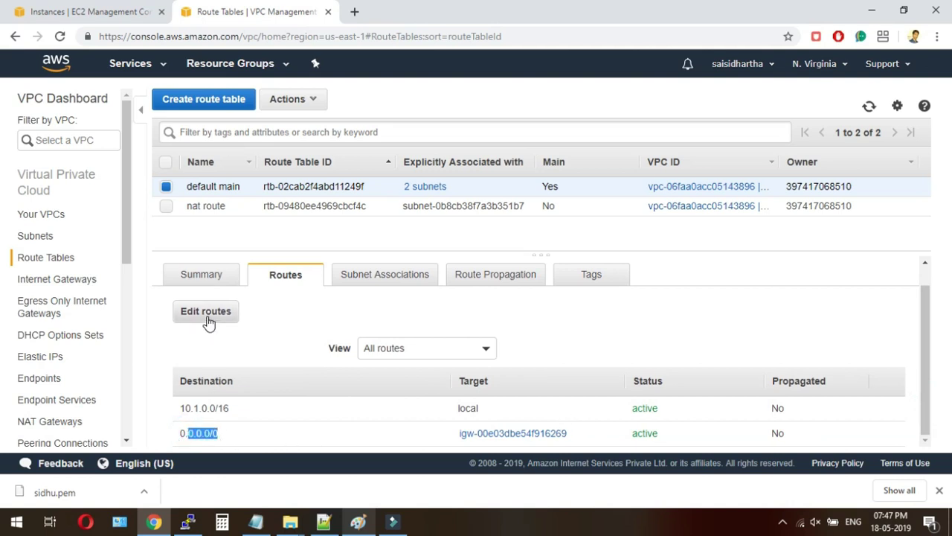
Save the default main table's 0.0.0.0/0 route with internet gateway igw-00e03dbe54f916269 as target, and check the Paint diagram
left_click(207, 316)
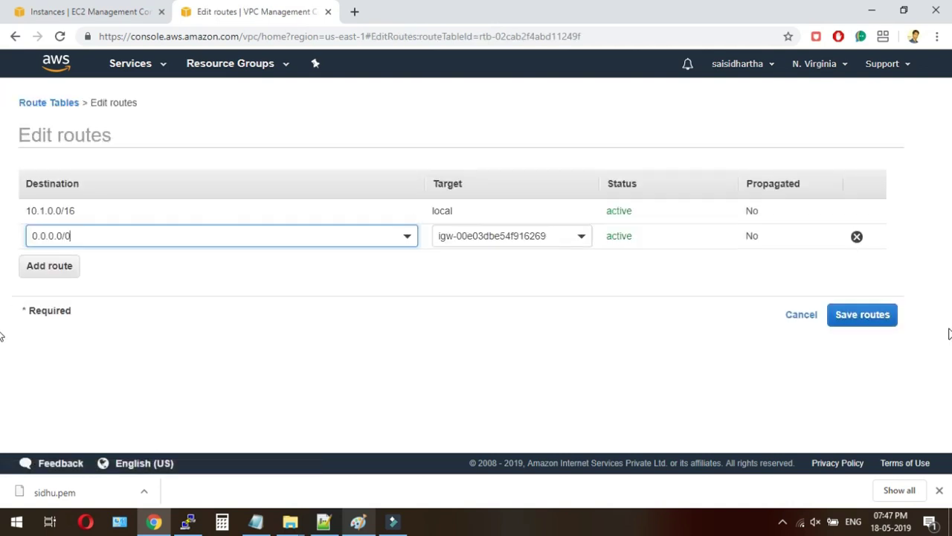
left_click(493, 235)
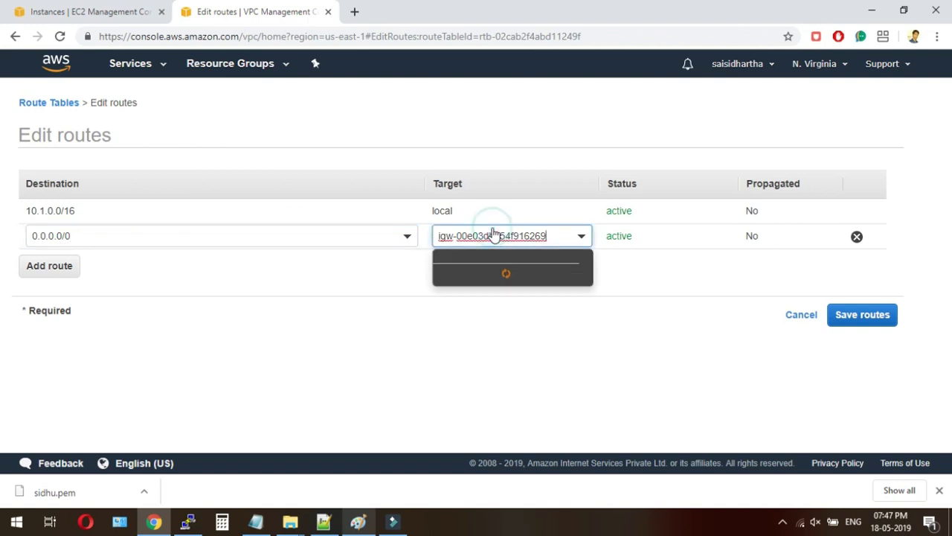
left_click(497, 273)
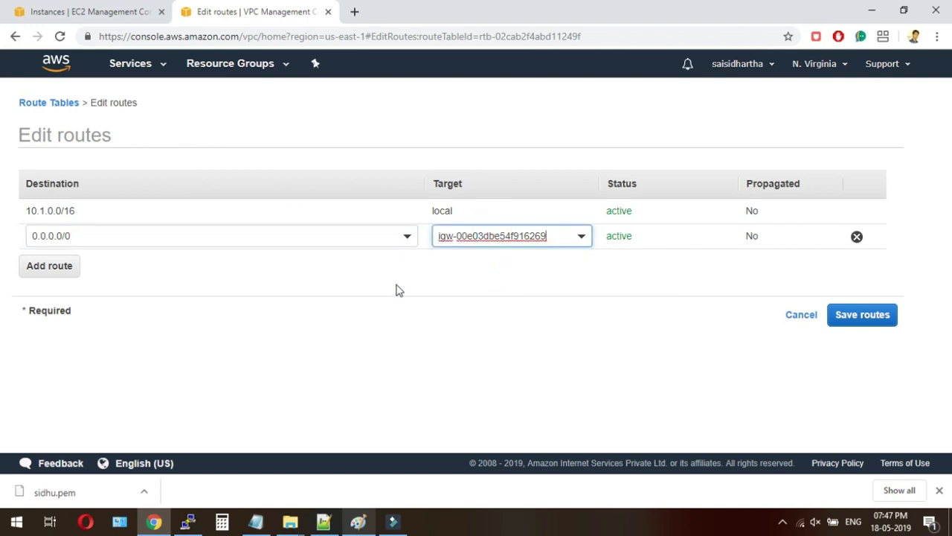
left_click(861, 316)
left_click(363, 523)
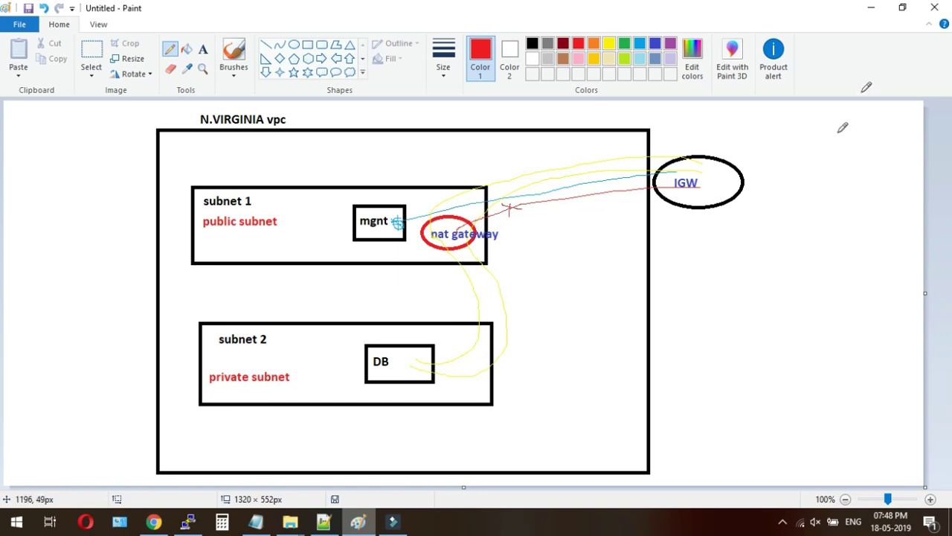
left_click(864, 10)
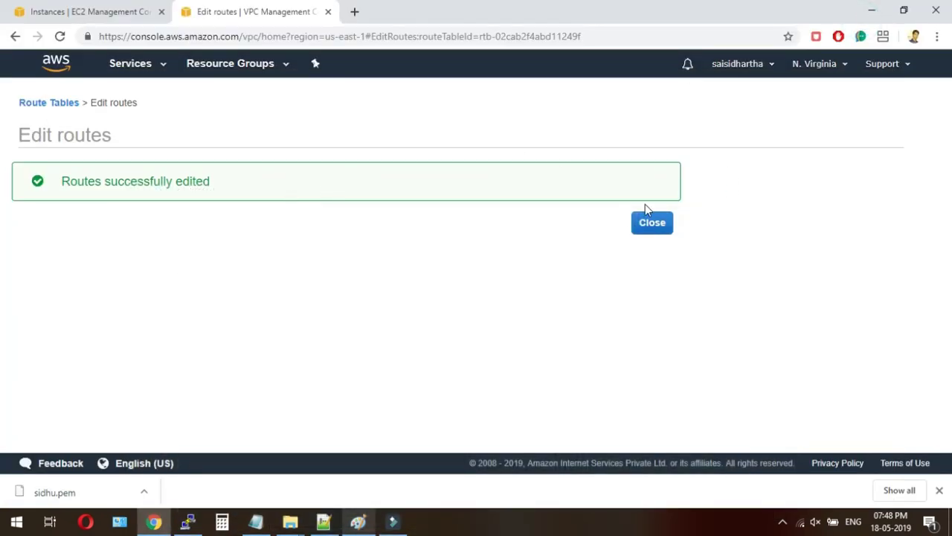
left_click(648, 227)
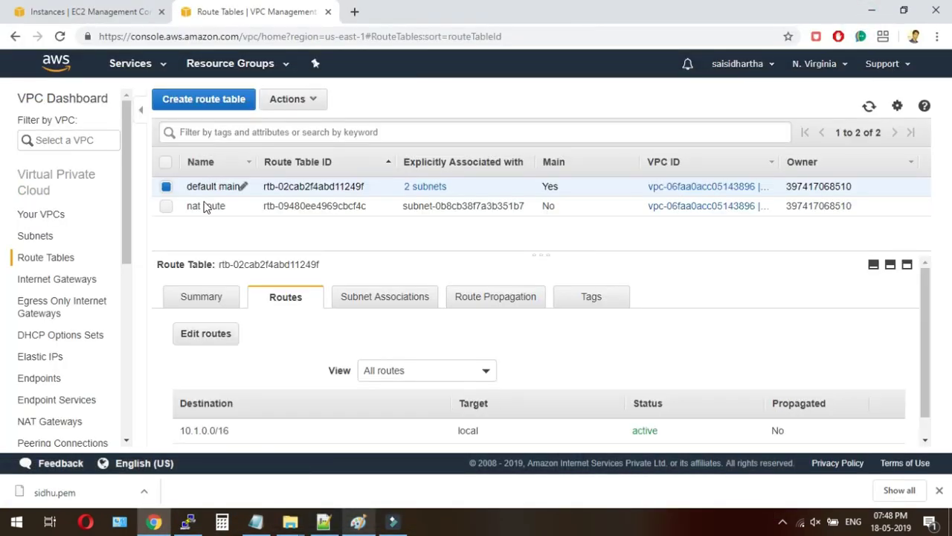
Review the nat route table's subnet associations and remove its old 0.0.0.0/0 route
left_click(197, 206)
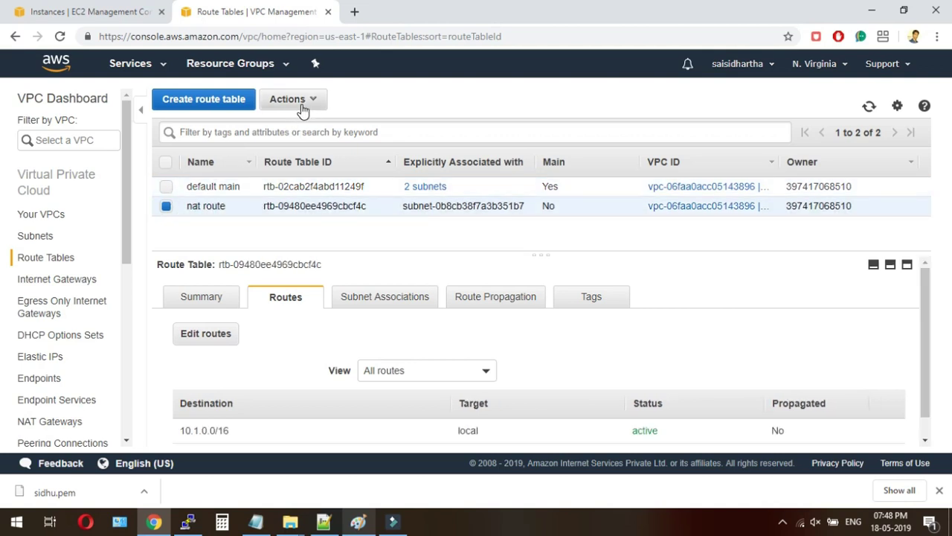
left_click(398, 298)
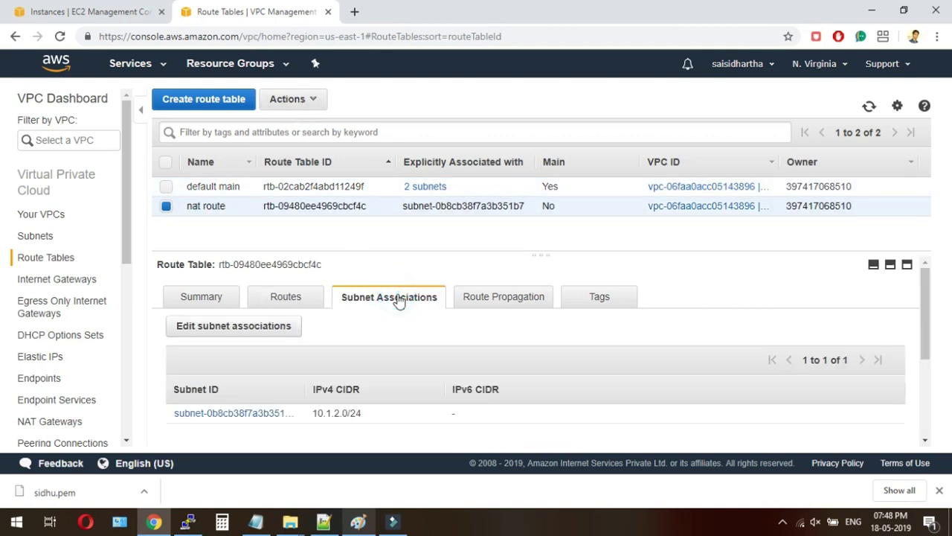
left_click(302, 305)
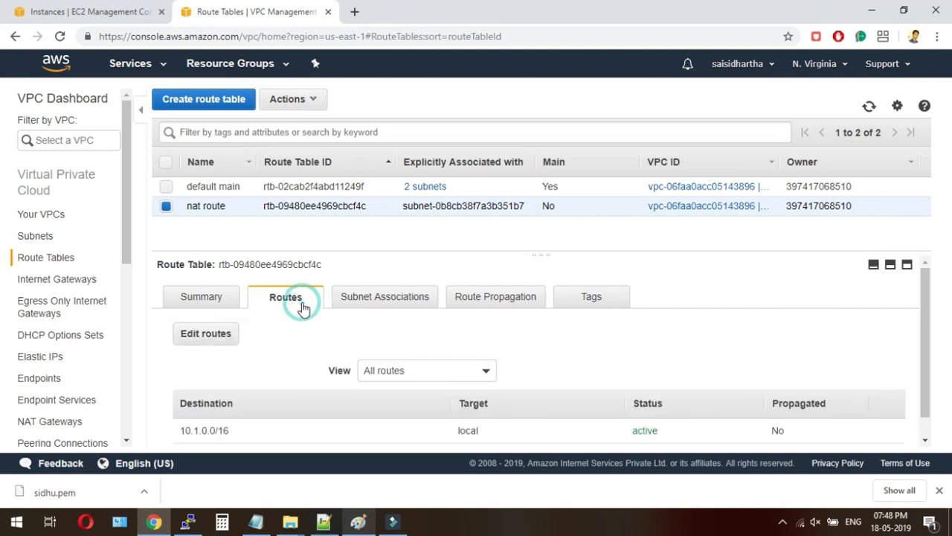
left_click(220, 341)
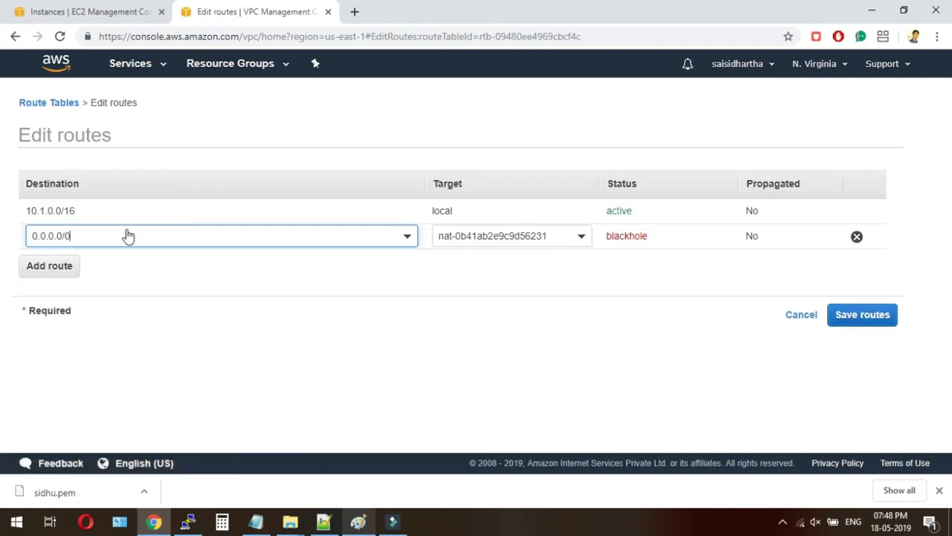
left_click(578, 237)
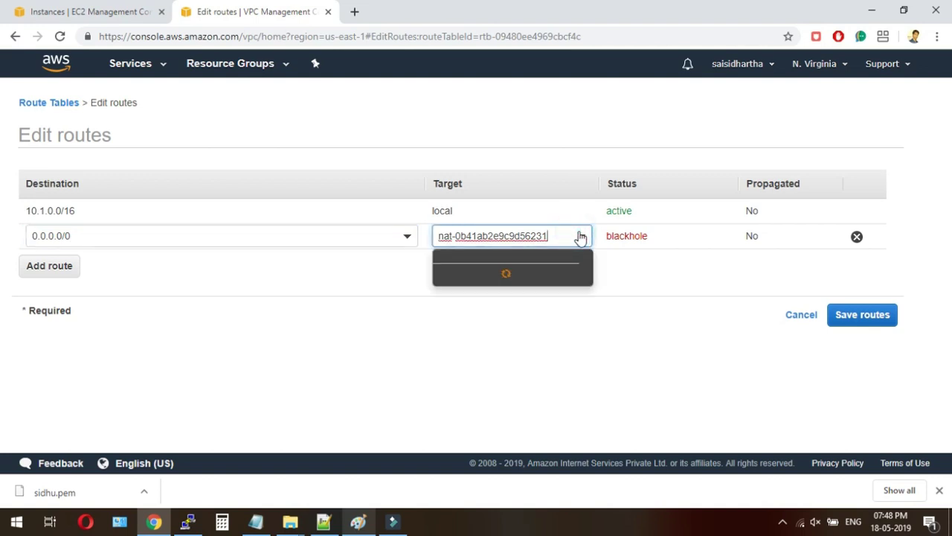
left_click(858, 236)
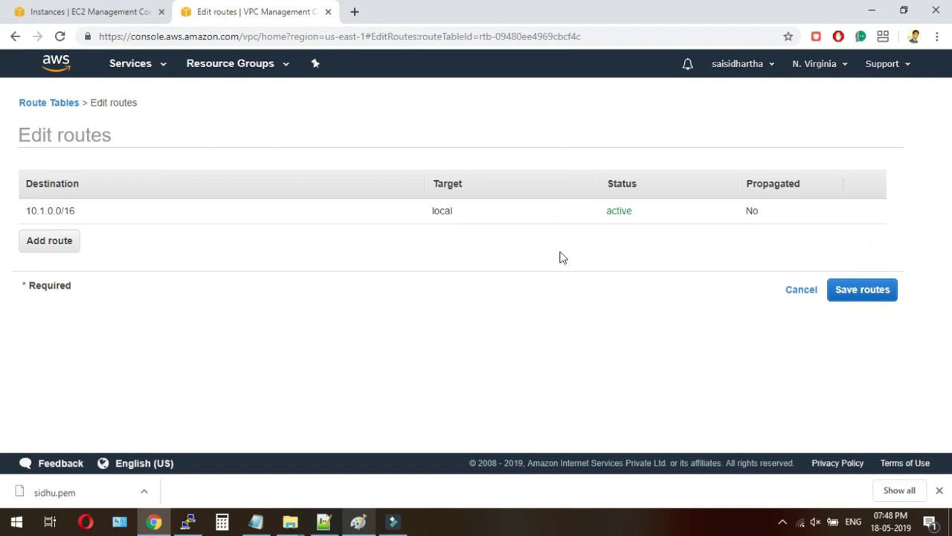
Add a 0.0.0.0/0 route to the nat route table with NAT gateway nat-0b41ab2e9c9d56231 as target, and save the routes
left_click(49, 241)
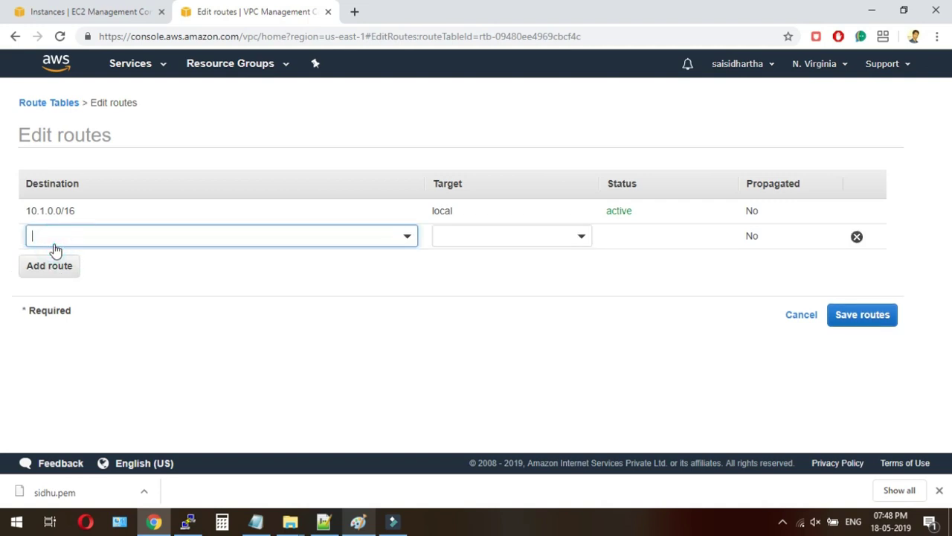
left_click(69, 238)
type("0")
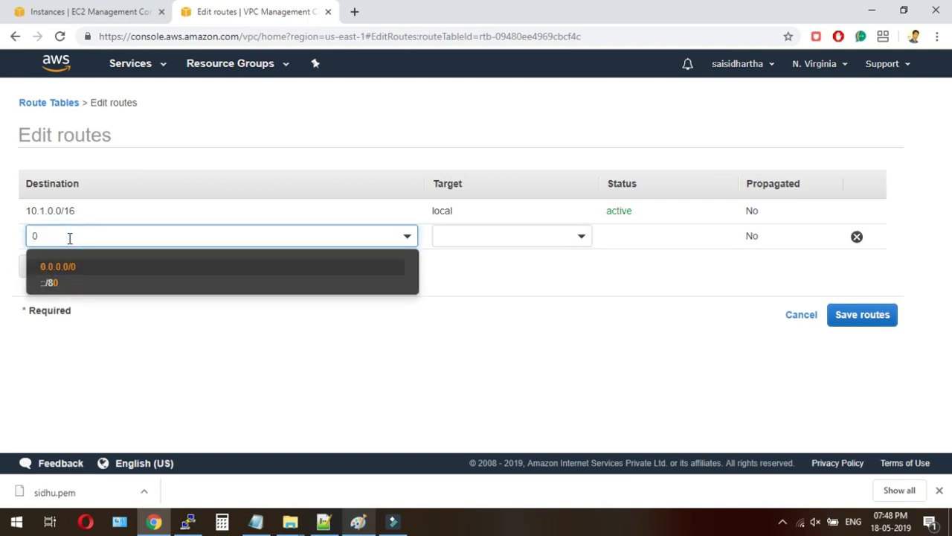
type(".0.")
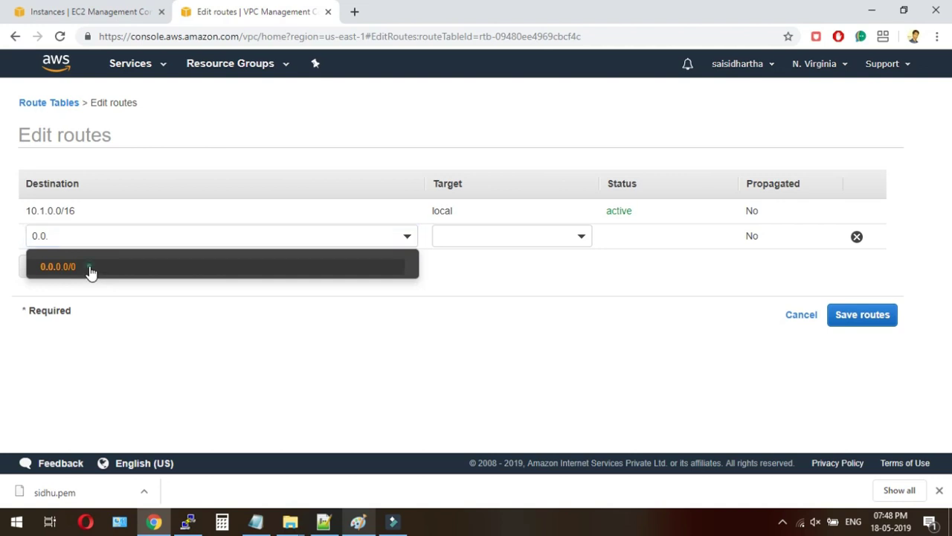
left_click(90, 271)
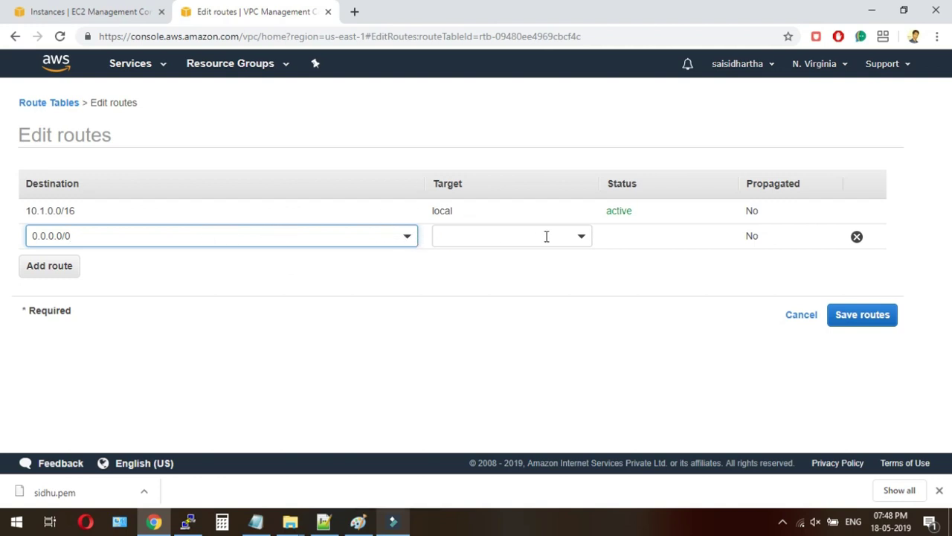
left_click(582, 238)
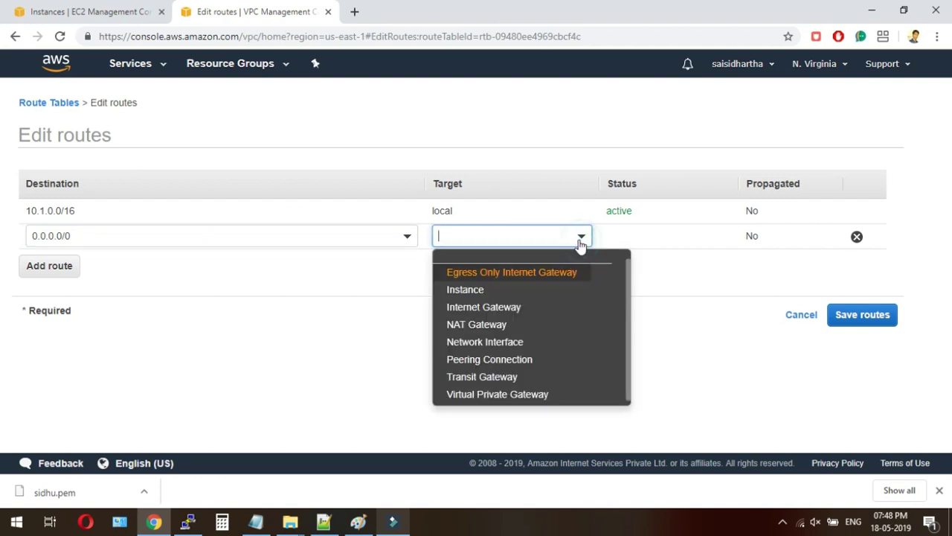
left_click(477, 325)
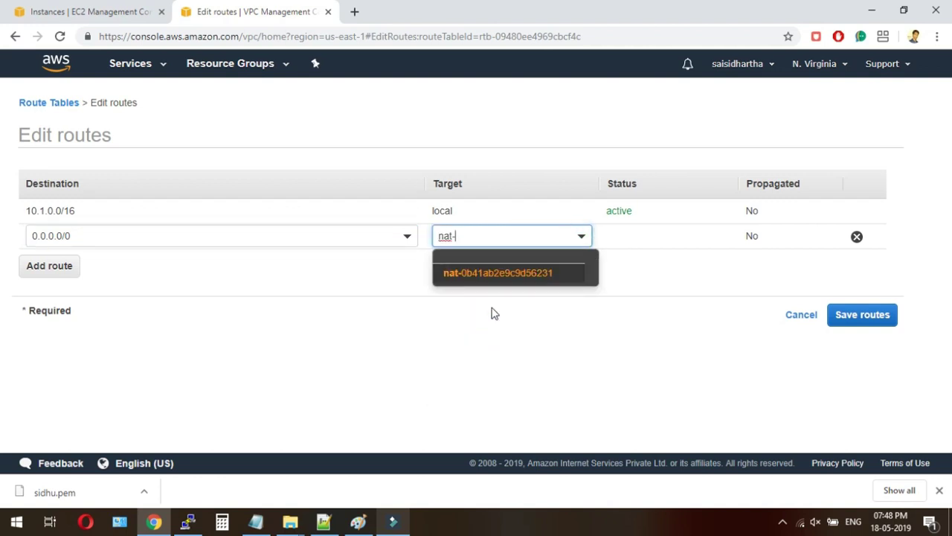
left_click(510, 274)
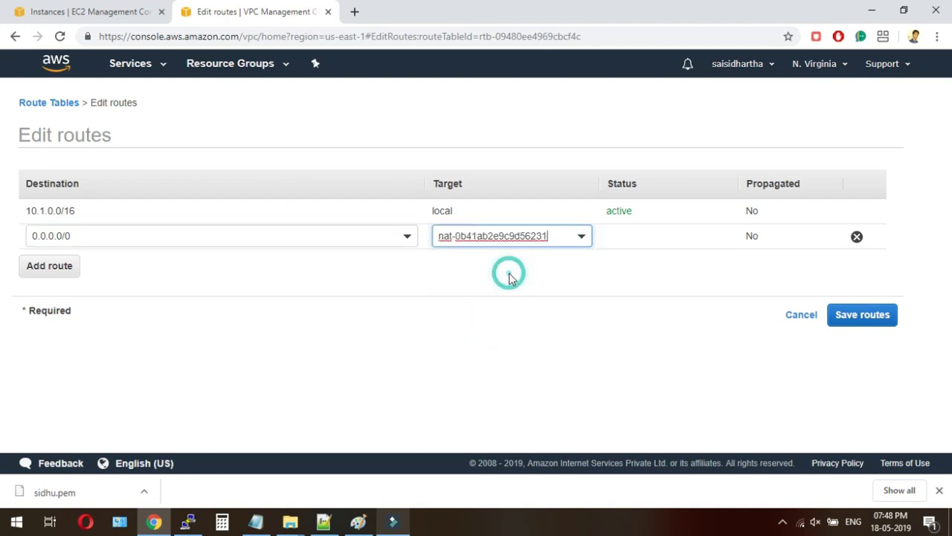
left_click(864, 316)
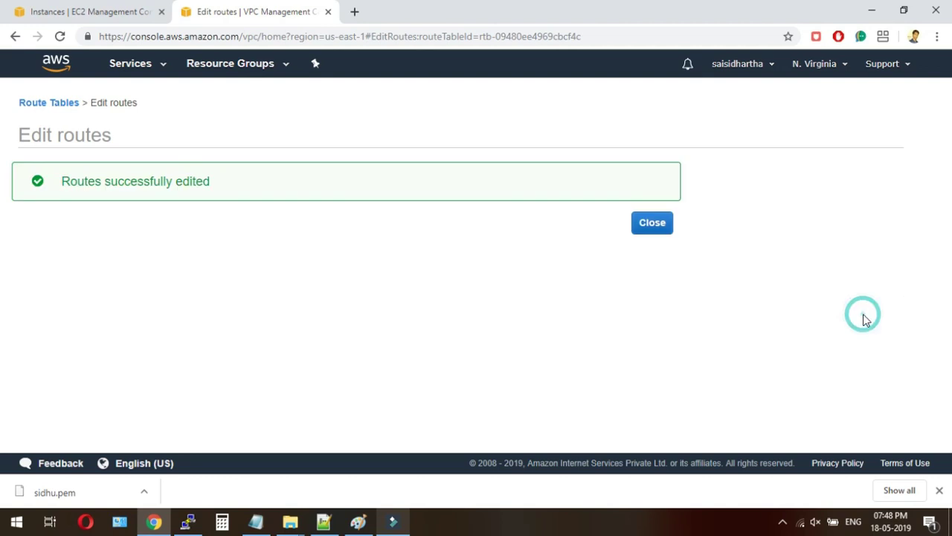
left_click(650, 231)
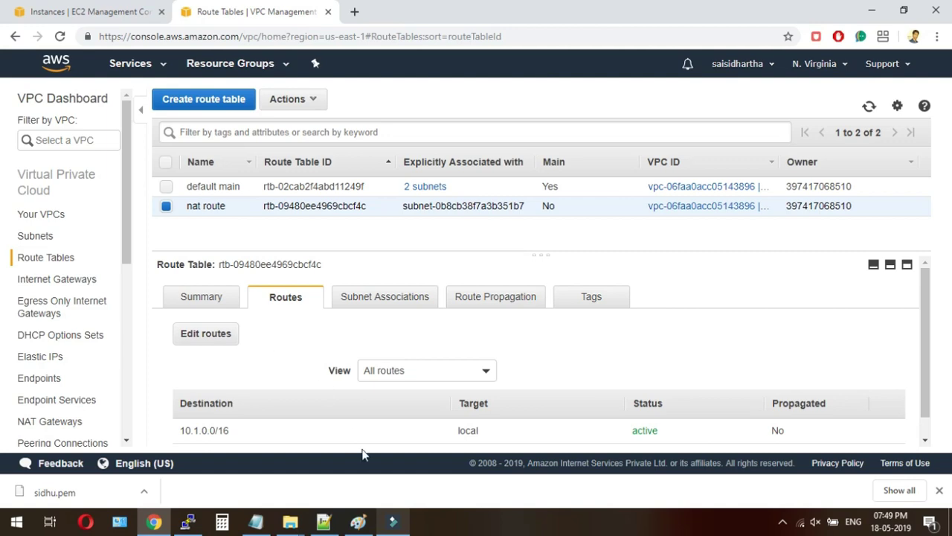
left_click(108, 12)
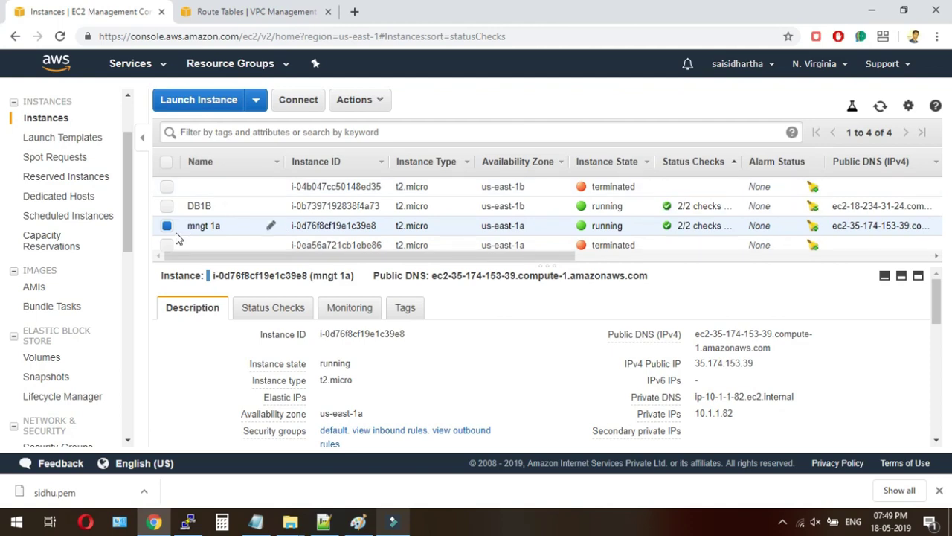
left_click(290, 102)
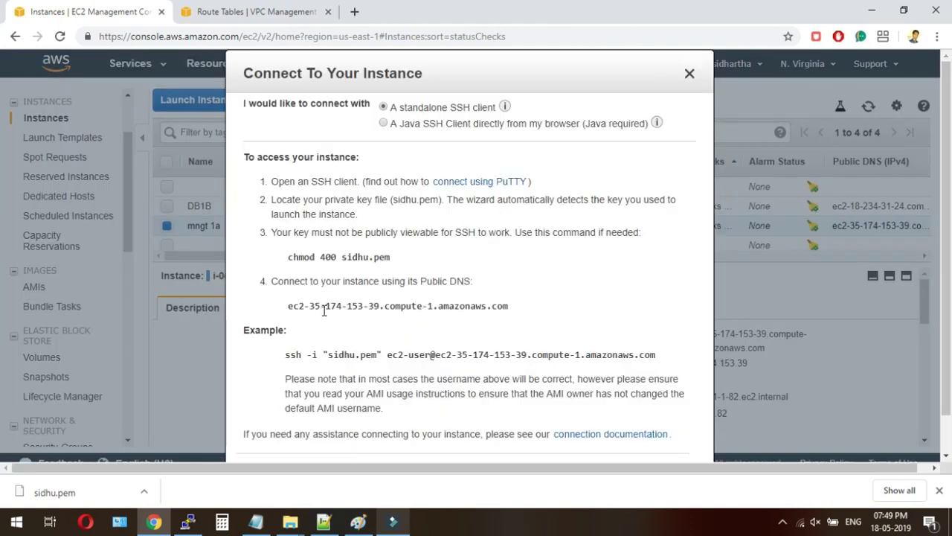
left_click(287, 355)
left_click_drag(387, 355, 659, 360)
key("ctrl+c")
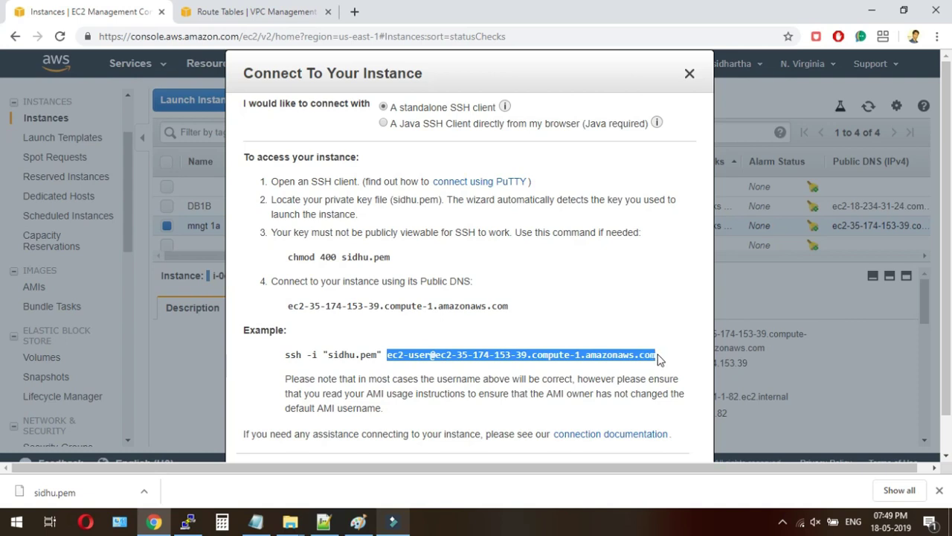
Switch to PuTTY, dismiss the connection error and close the old root@ip-10-1-1-250 session
left_click(186, 520)
right_click(188, 521)
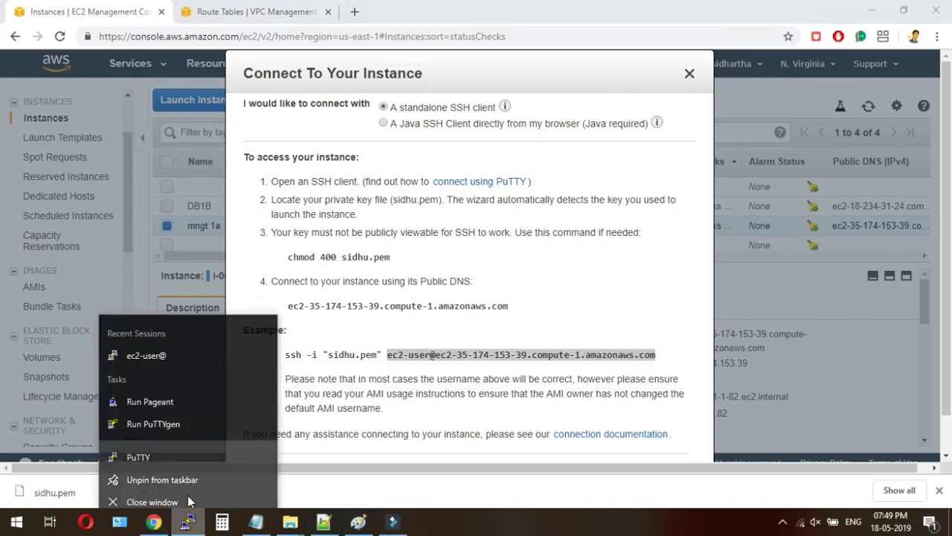
left_click(188, 520)
left_click(560, 312)
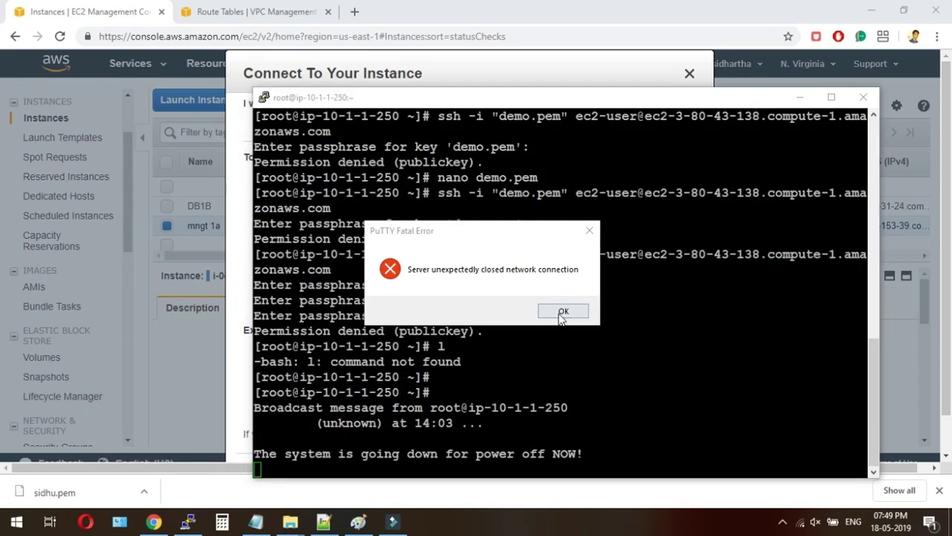
left_click(863, 98)
left_click(195, 521)
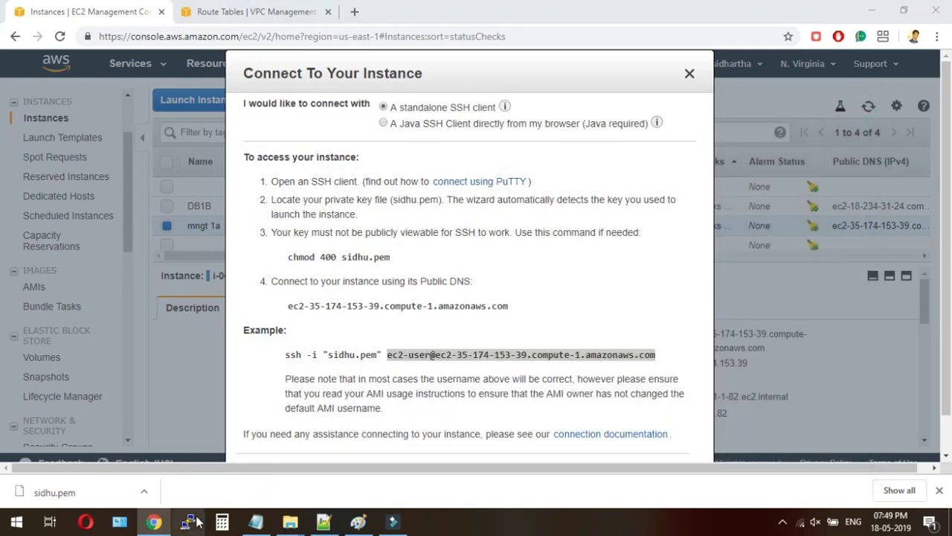
left_click(457, 289)
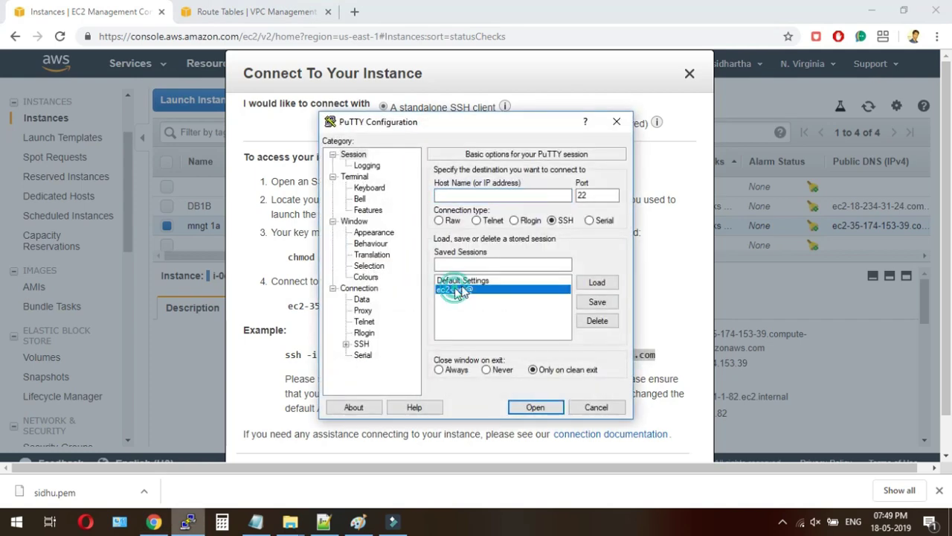
left_click(596, 282)
left_click(484, 196)
double_click(485, 197)
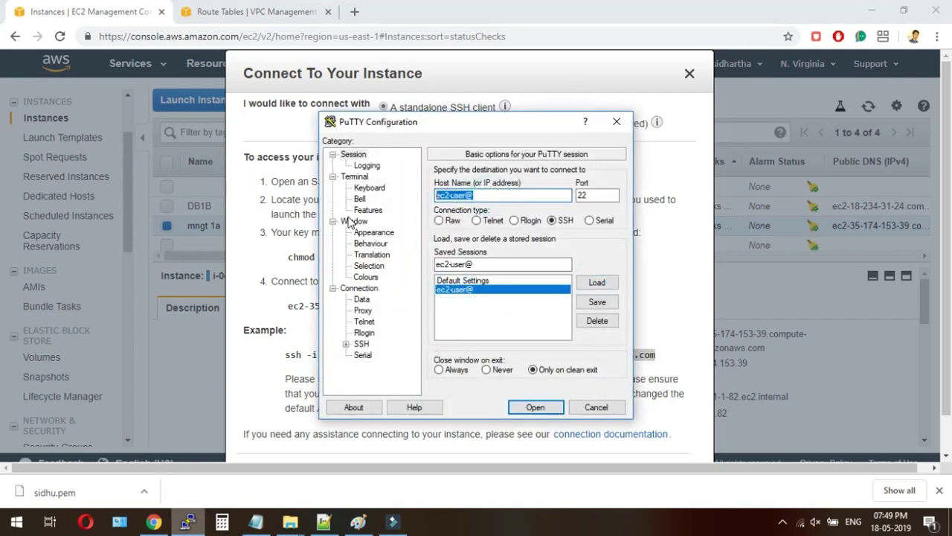
key("ctrl+v")
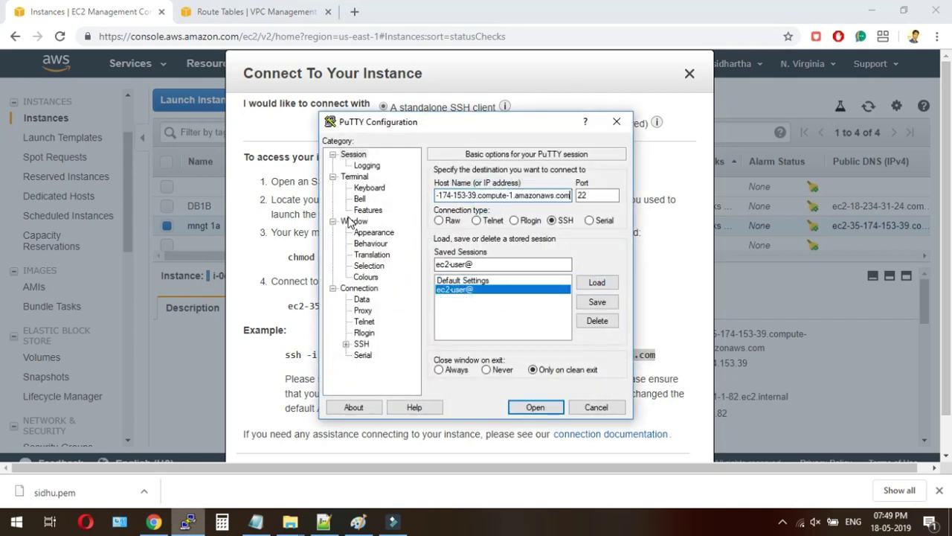
Choose the private key file from the main h (H:) drive for the session's SSH authentication
left_click(347, 346)
left_click(374, 333)
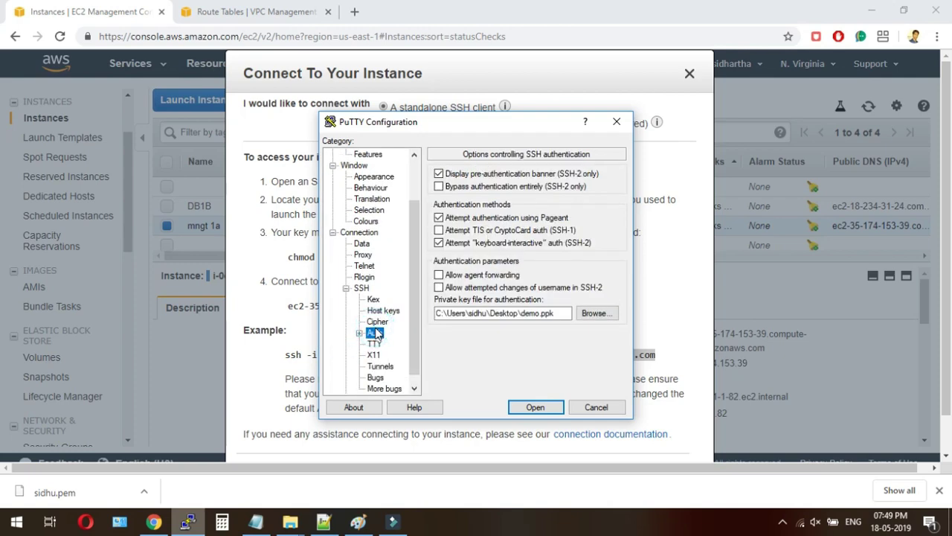
left_click(597, 314)
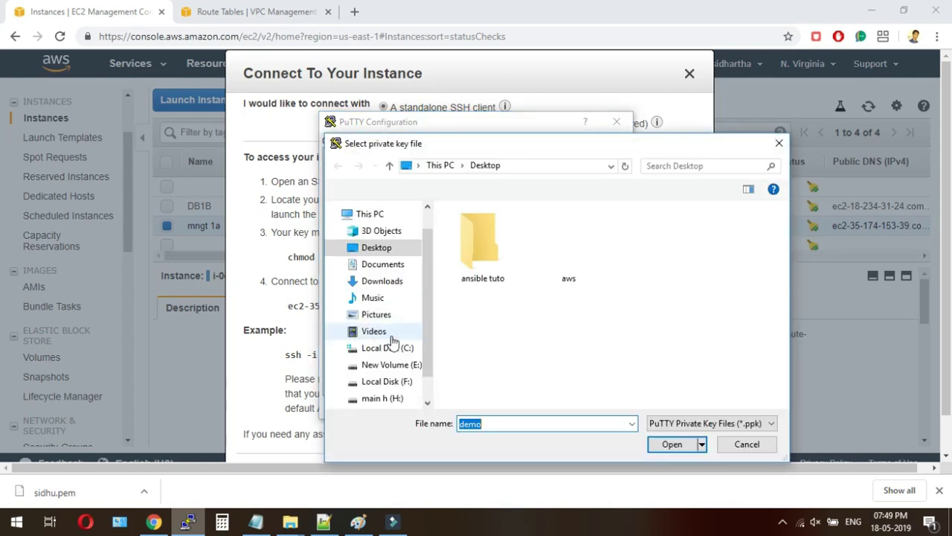
scroll(429, 376, "down", 2)
left_click(383, 359)
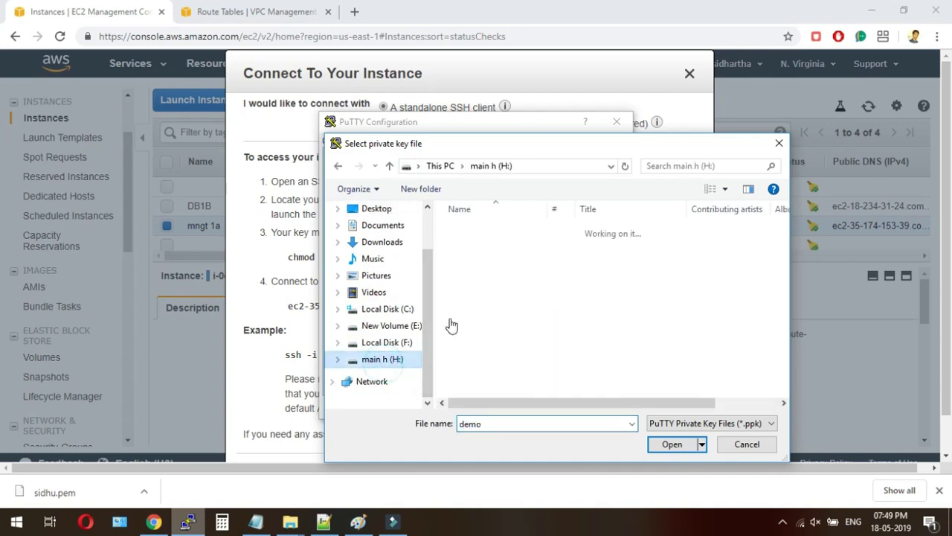
double_click(476, 346)
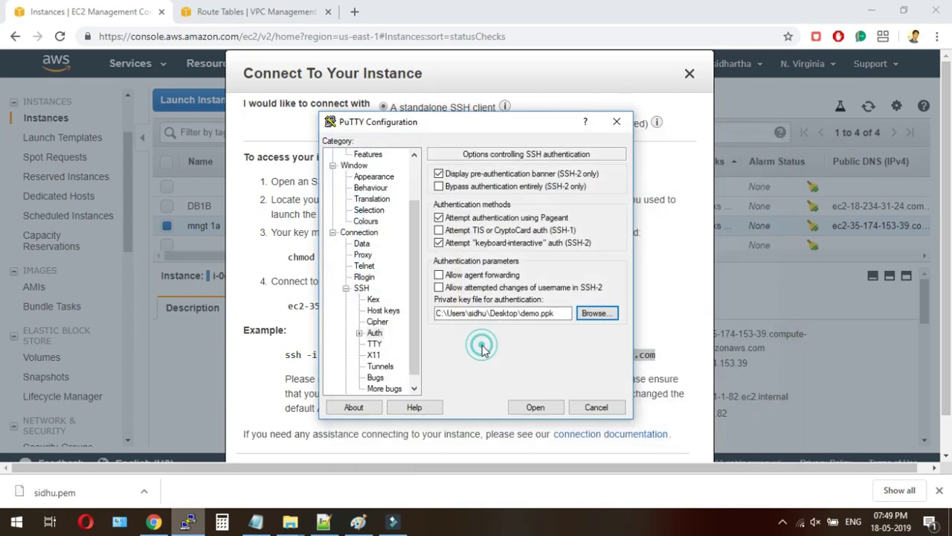
Open the SSH session to mngt 1a, trusting the server's host key, and close the console's connection instructions
left_click(534, 407)
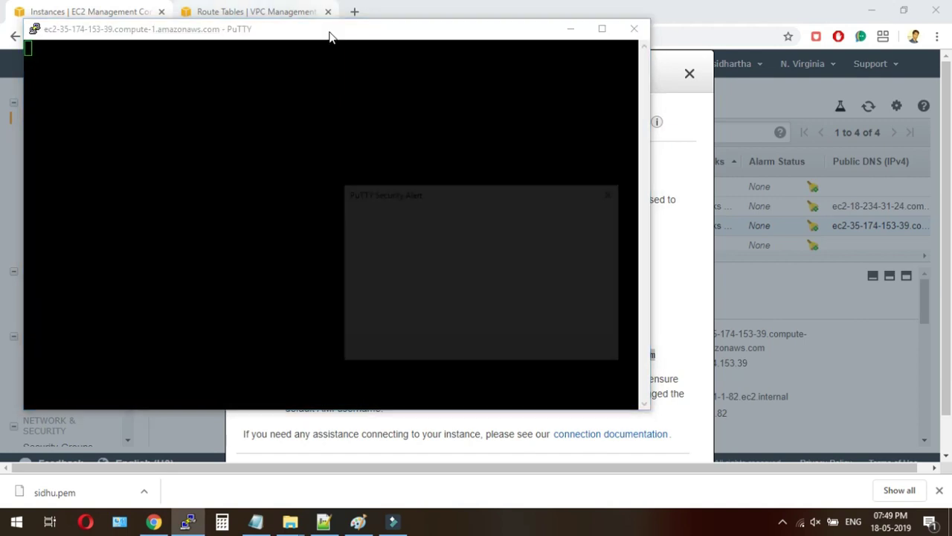
left_click(423, 356)
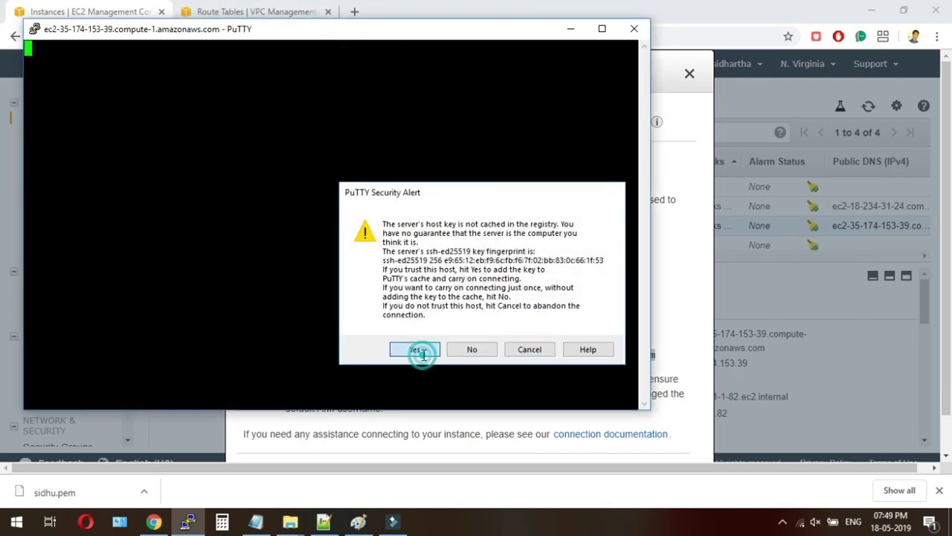
left_click(690, 295)
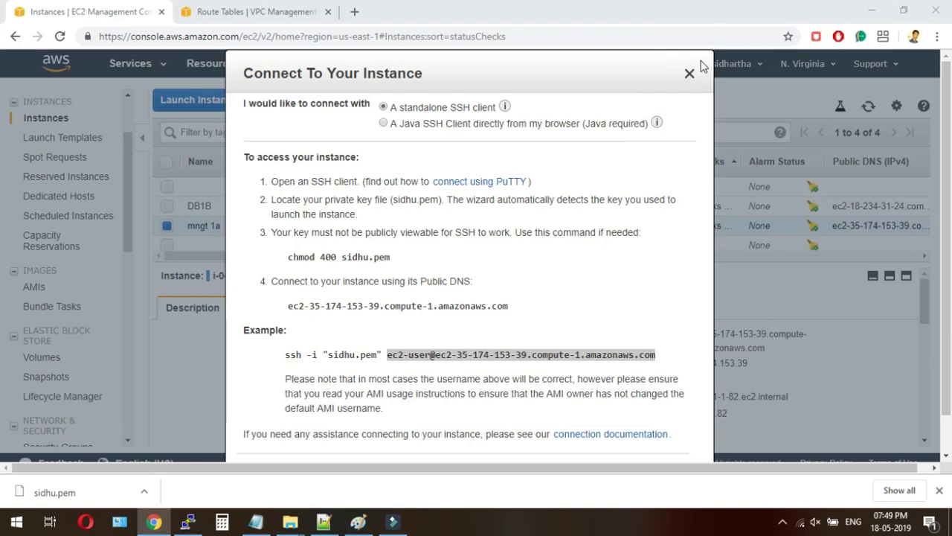
left_click(691, 77)
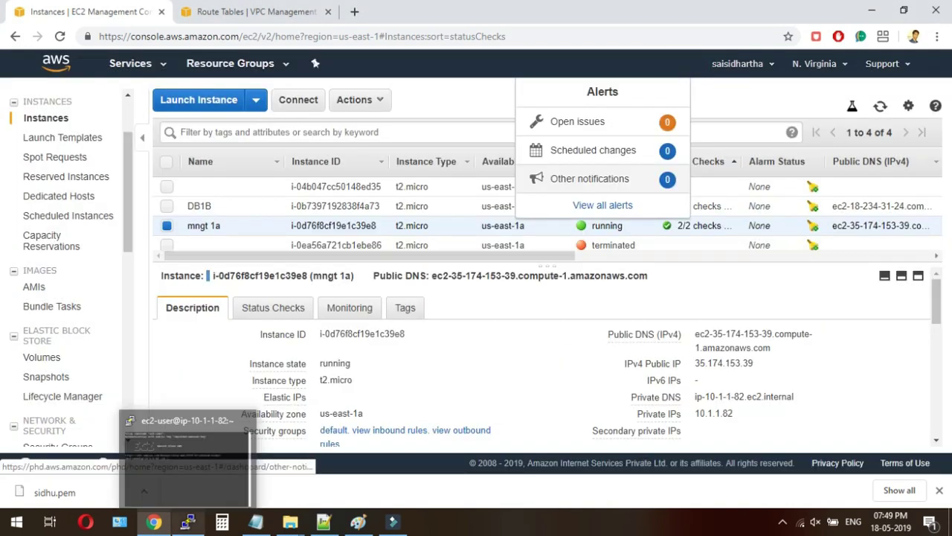
left_click(187, 522)
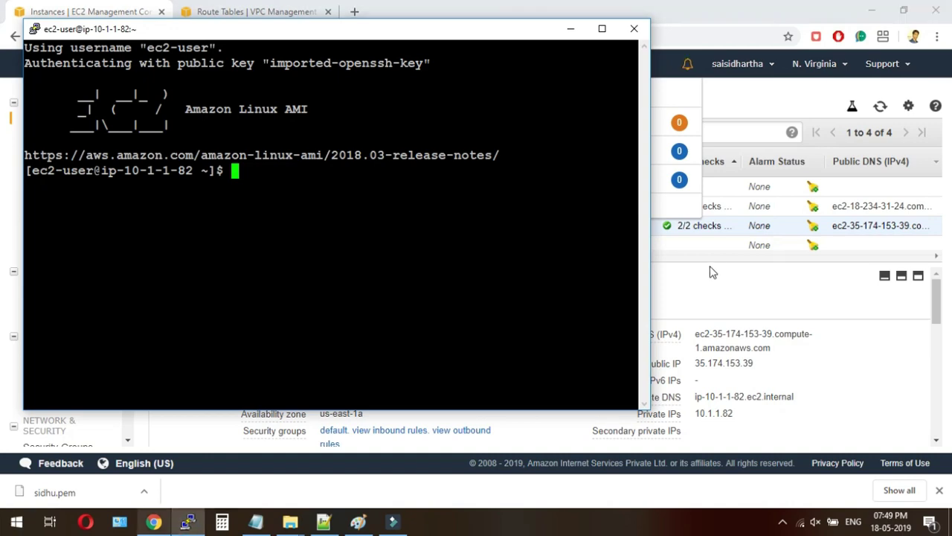
left_click(710, 267)
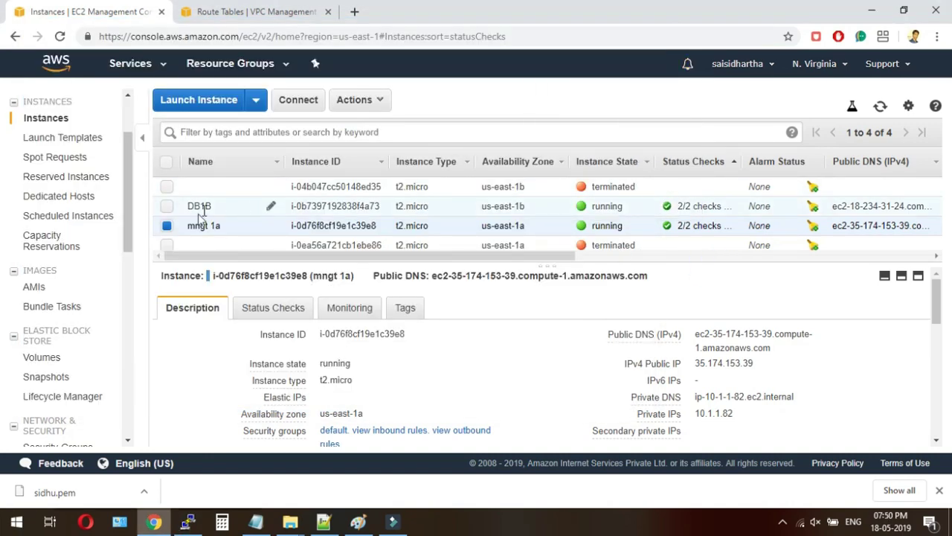
left_click(186, 212)
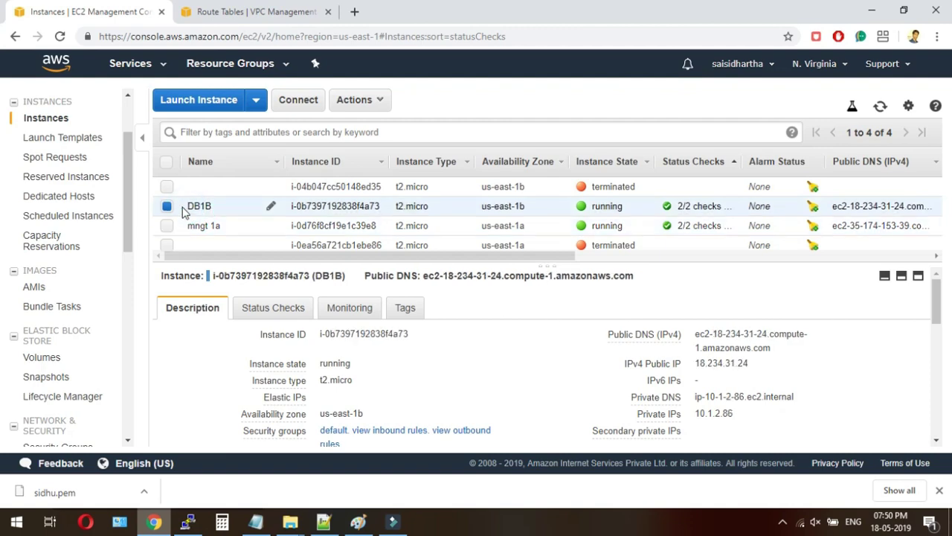
left_click(313, 103)
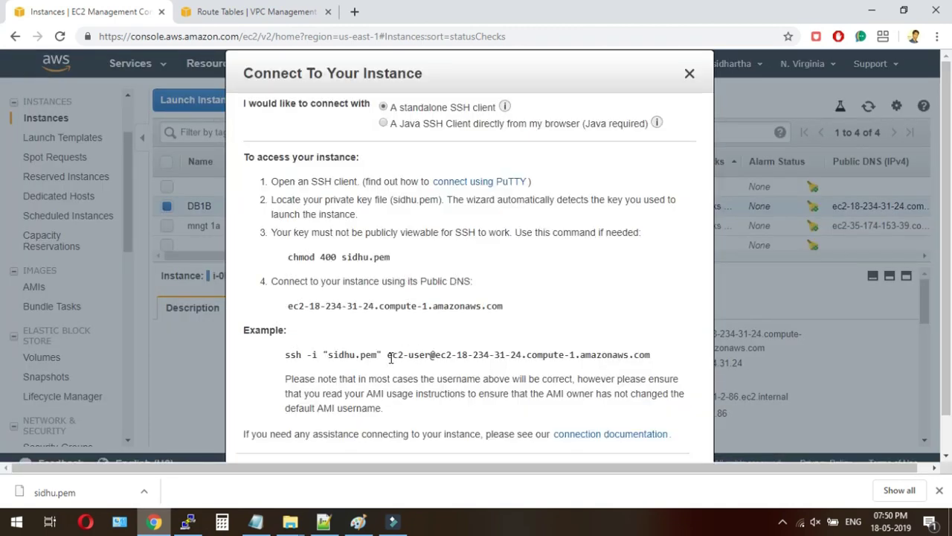
left_click_drag(389, 356, 672, 356)
key("ctrl+c")
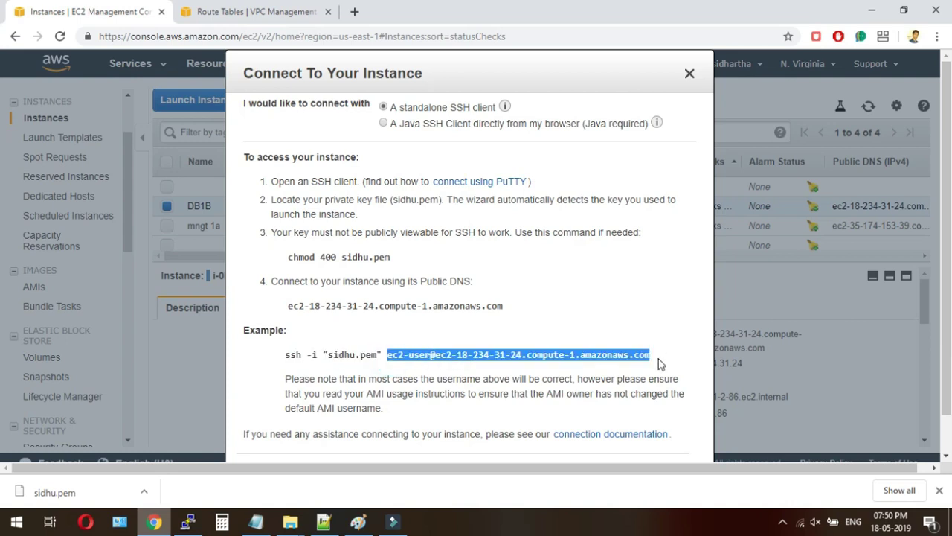
right_click(192, 518)
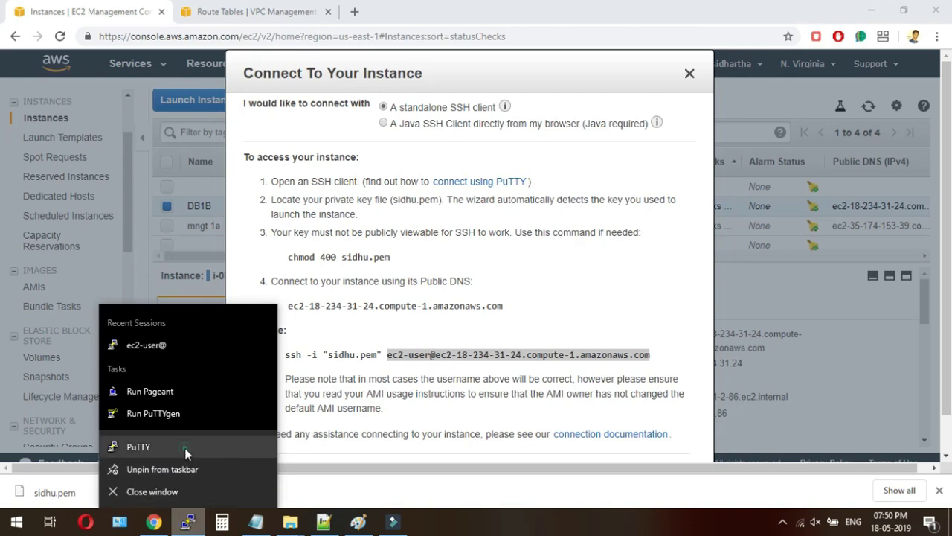
left_click(186, 453)
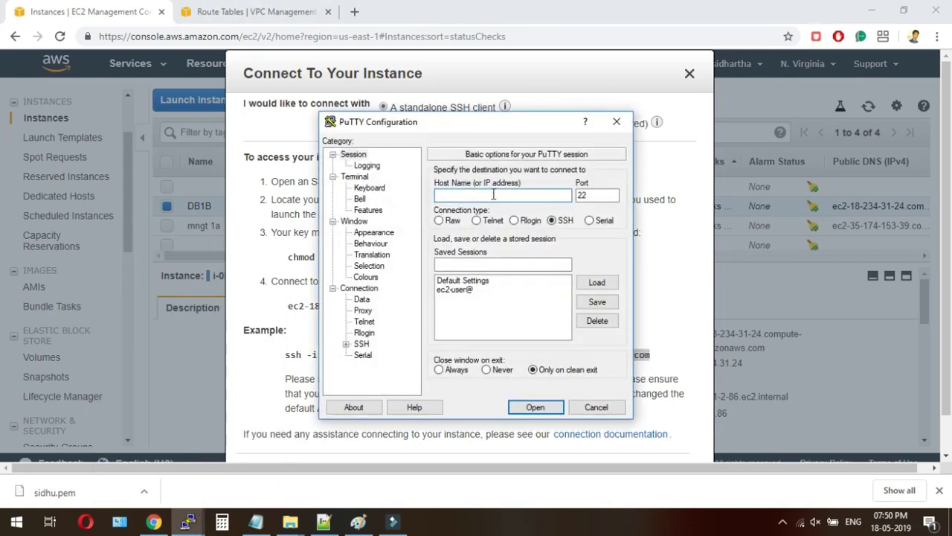
key("ctrl+v")
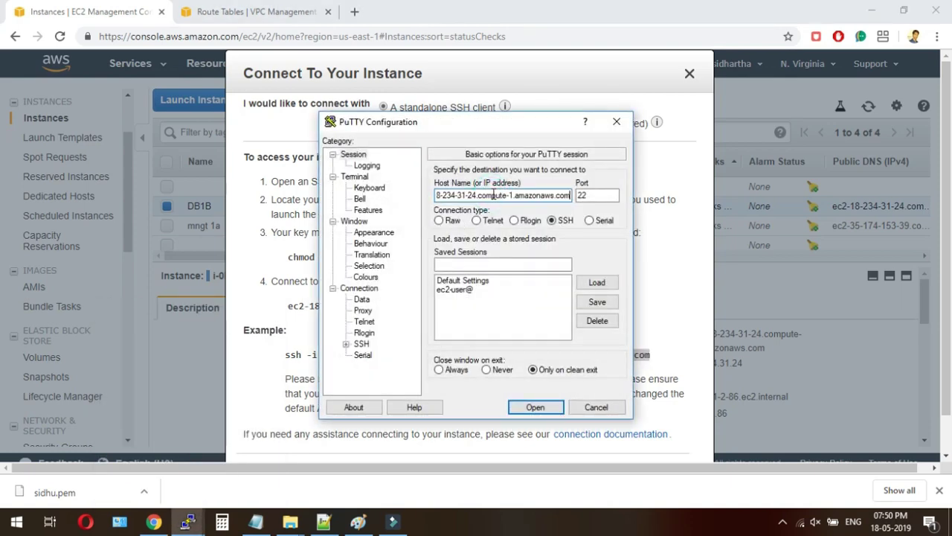
Choose the sidhu private key file from the main h (H:) drive for the new session's SSH authentication
left_click(346, 344)
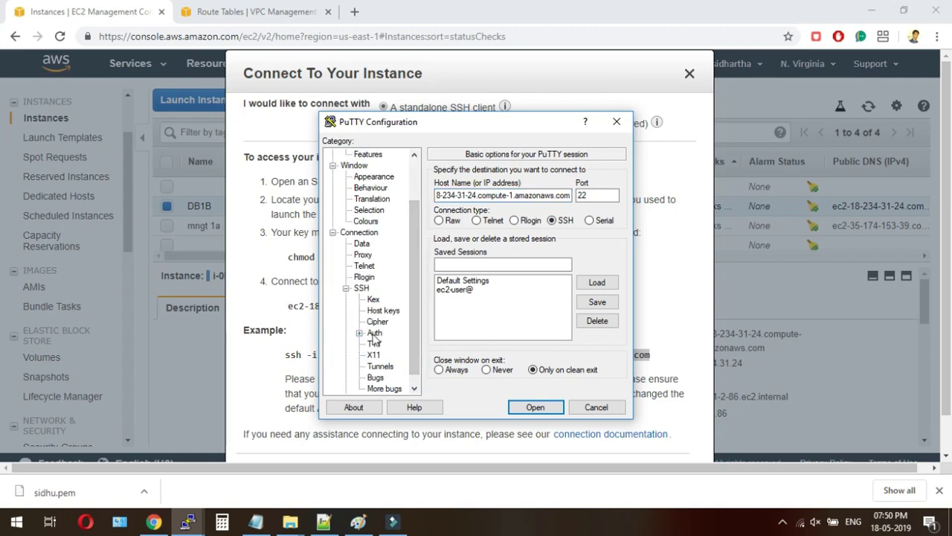
left_click(375, 333)
left_click(595, 313)
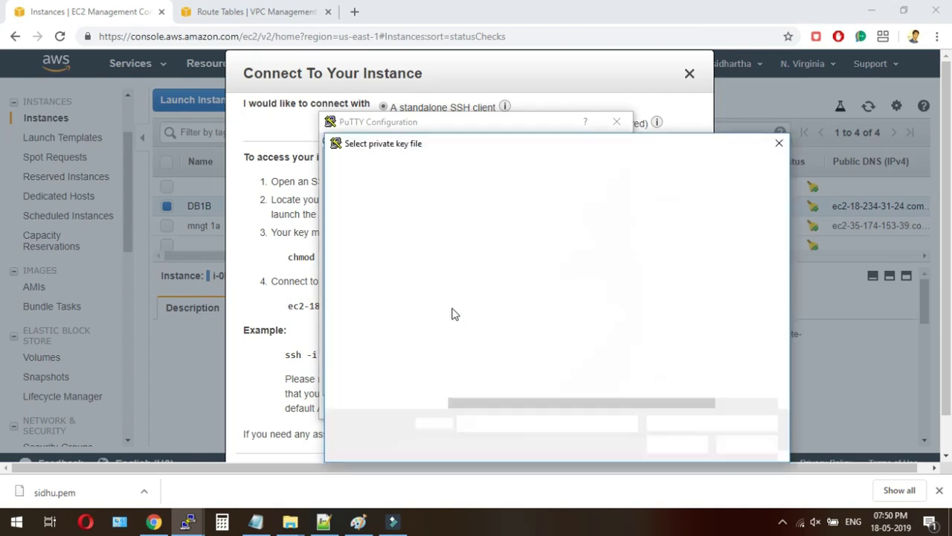
left_click(493, 346)
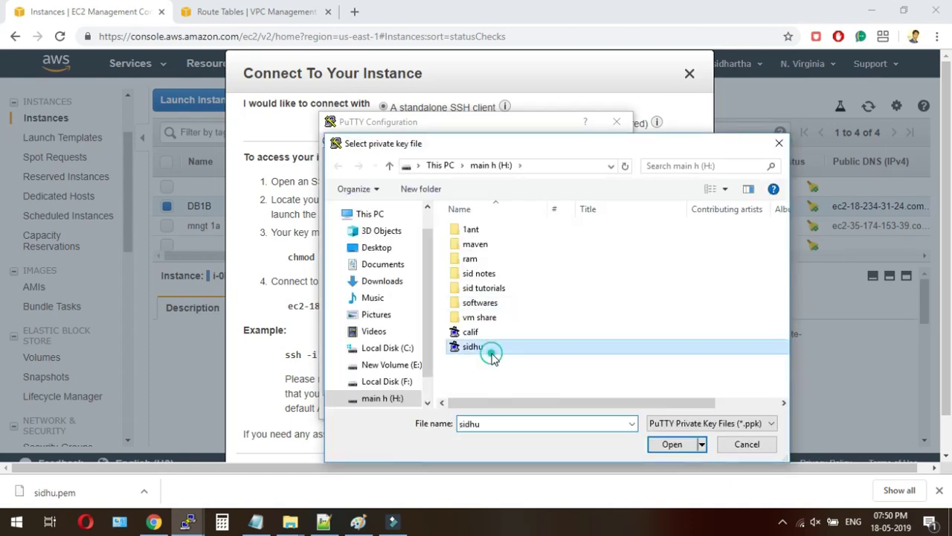
left_click(672, 444)
Try to open a direct SSH session to DB1B, and close the console's connection instructions
left_click(533, 405)
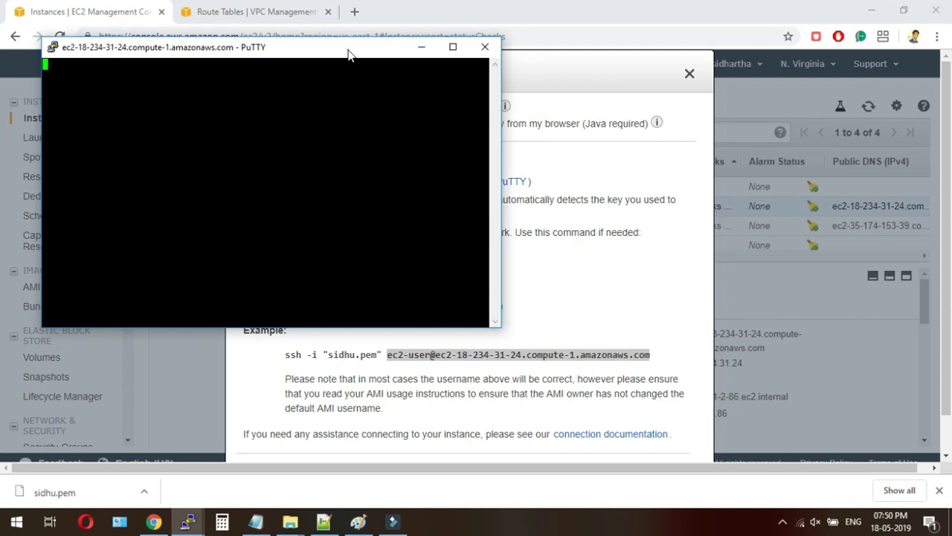
left_click_drag(350, 56, 609, 102)
left_click(692, 74)
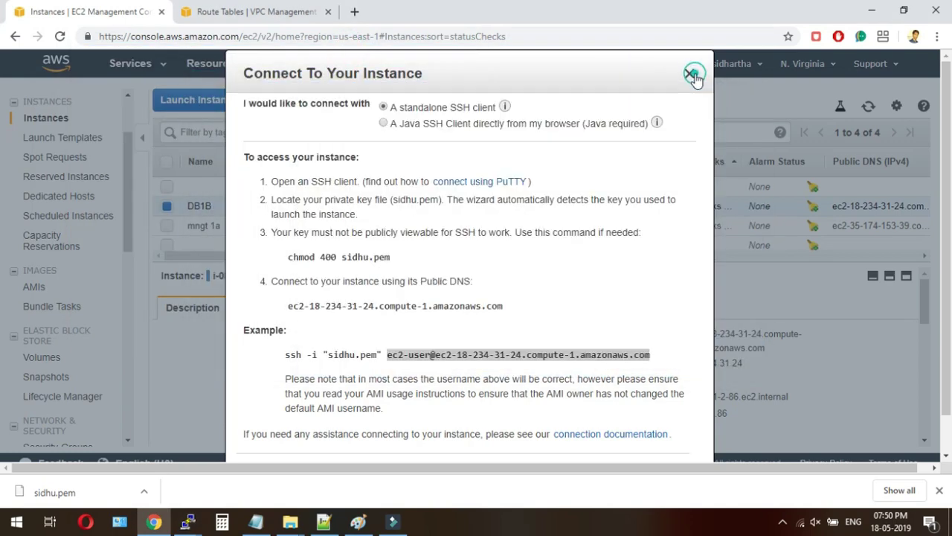
mouse_move(686, 72)
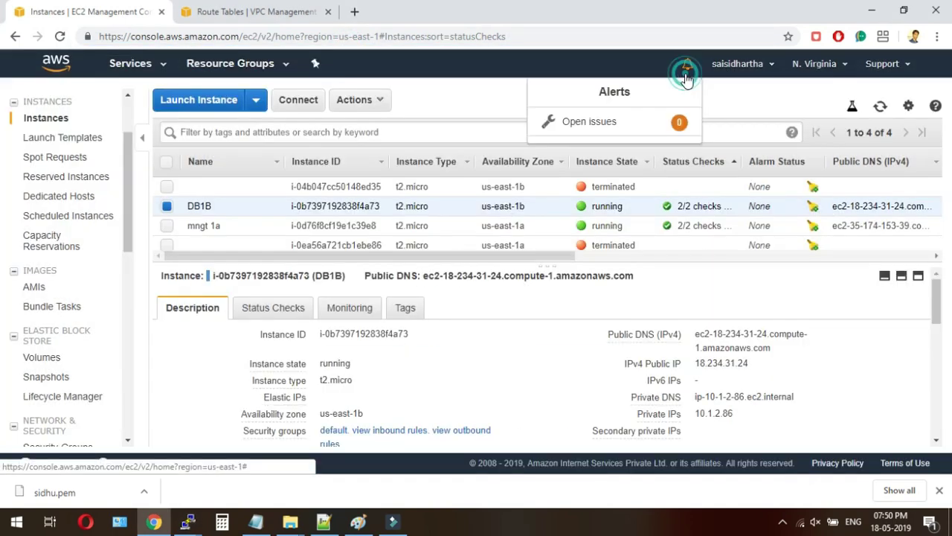
left_click(518, 113)
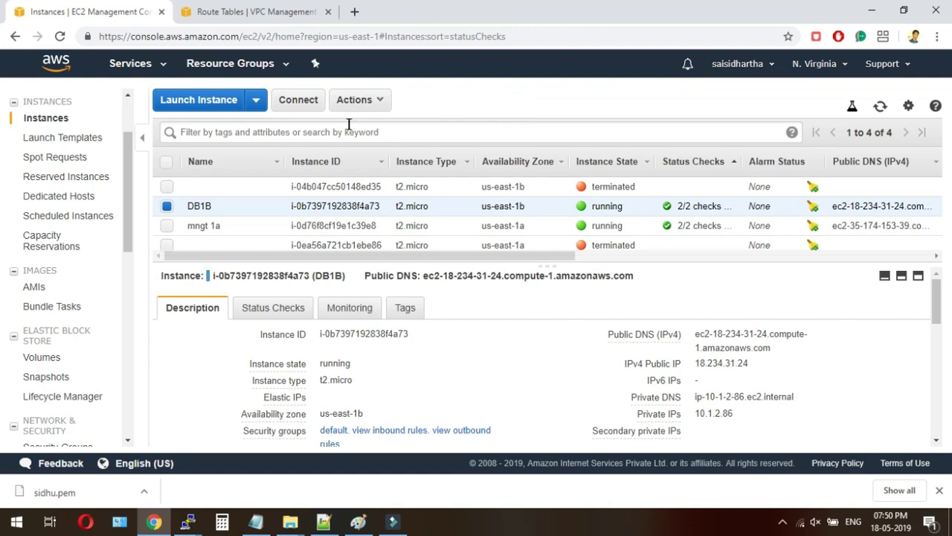
left_click(395, 523)
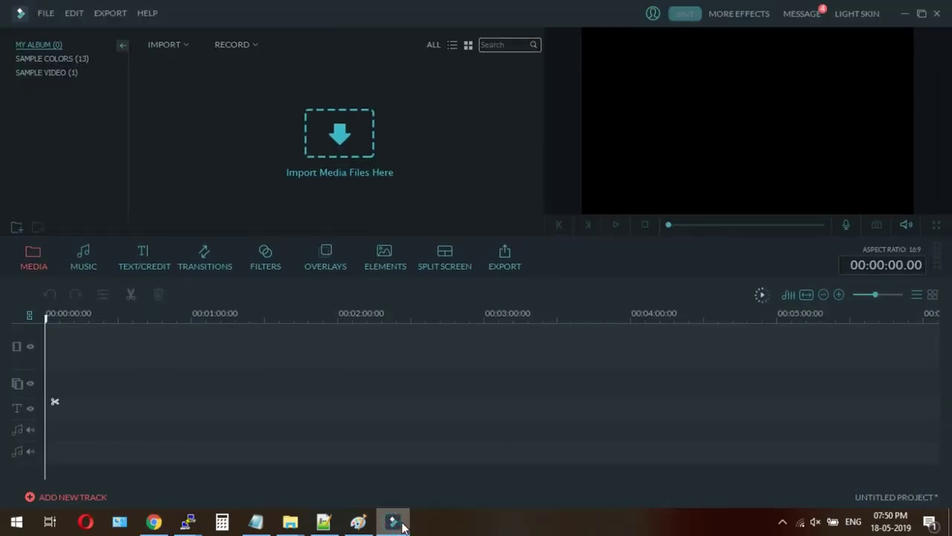
left_click(394, 523)
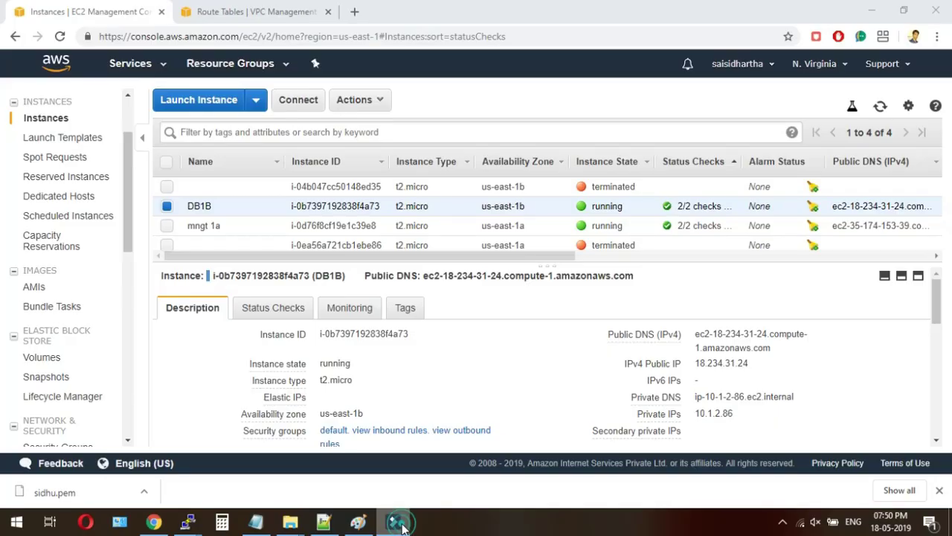
Switch to the DB1B PuTTY session, dismiss its network error and close the session window
mouse_move(189, 519)
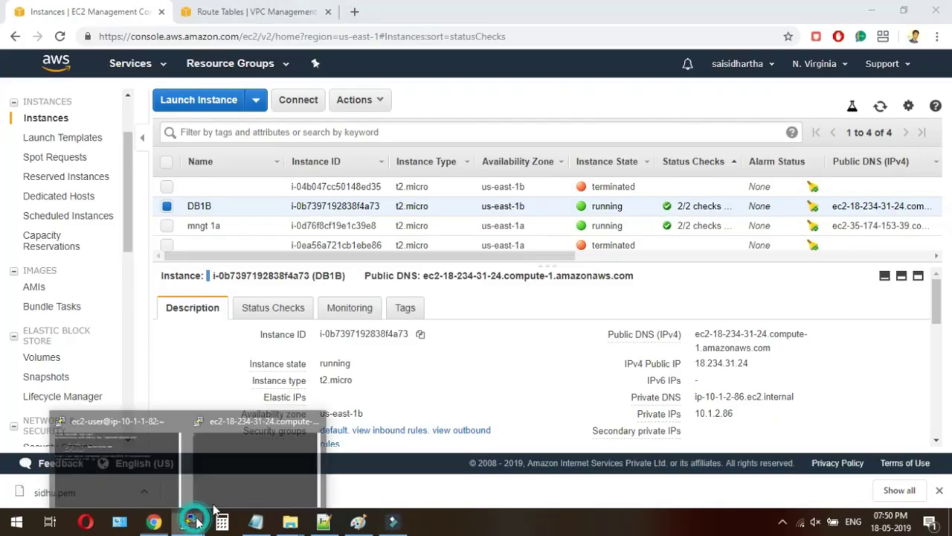
left_click(266, 474)
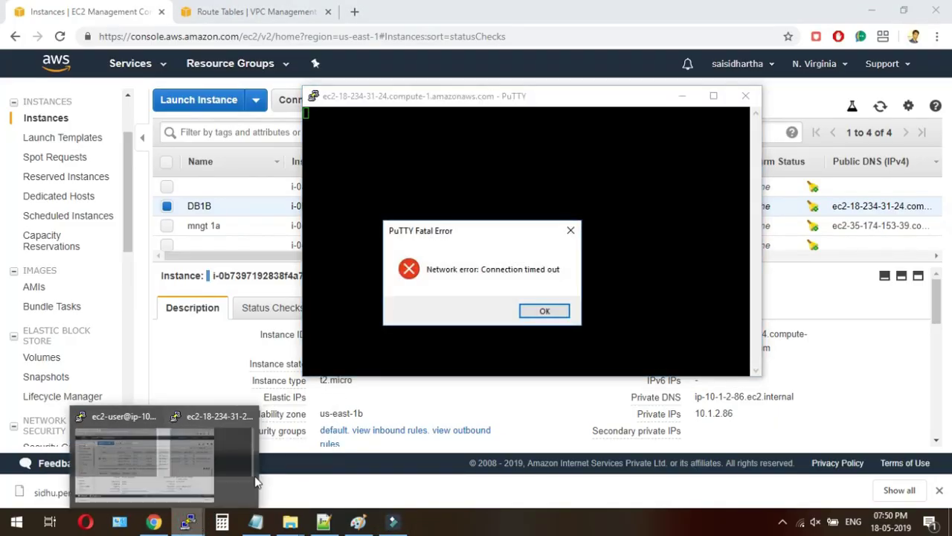
left_click(558, 310)
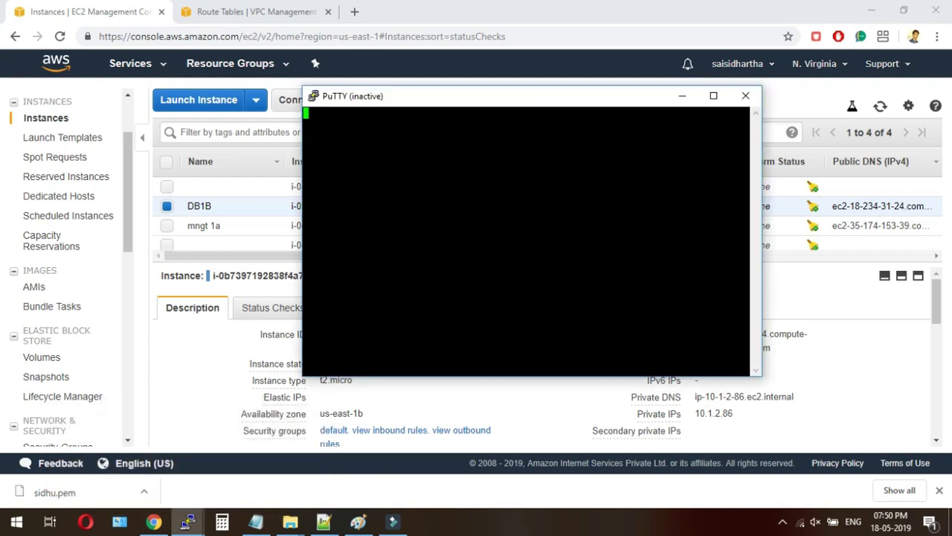
left_click(745, 95)
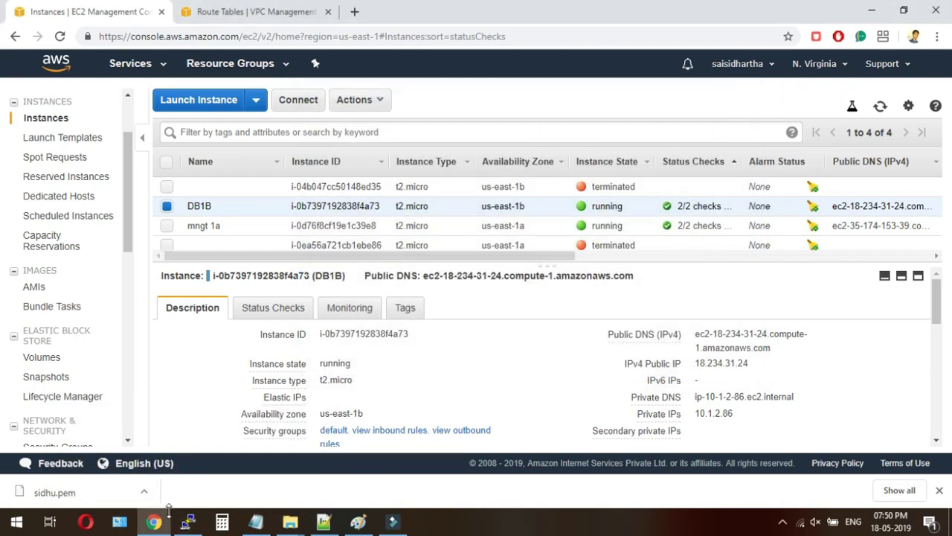
Bring up the mngt 1a terminal, draw a line from mgnt to DB in the Paint network diagram, and minimize Paint
left_click(188, 522)
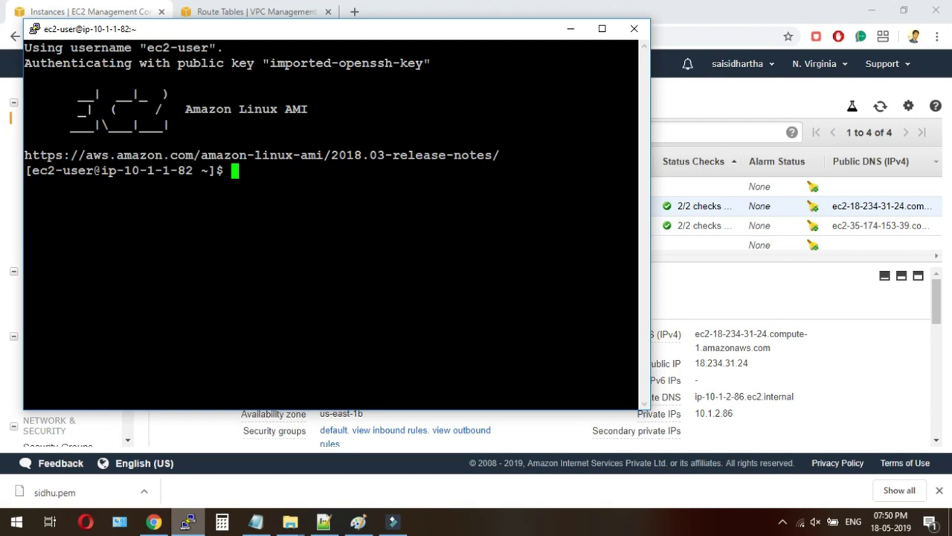
left_click(358, 522)
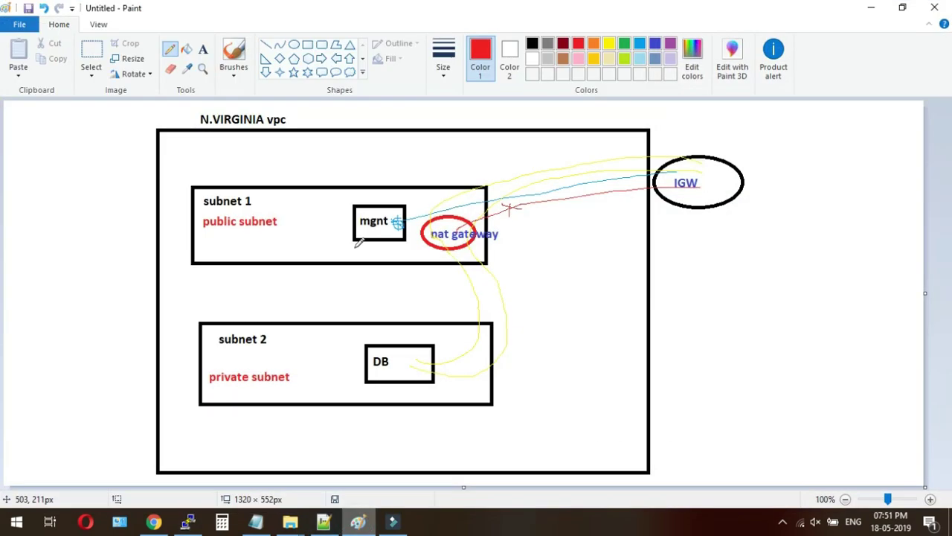
mouse_move(374, 233)
left_mouse_down()
mouse_move(394, 327)
mouse_move(416, 369)
left_mouse_up()
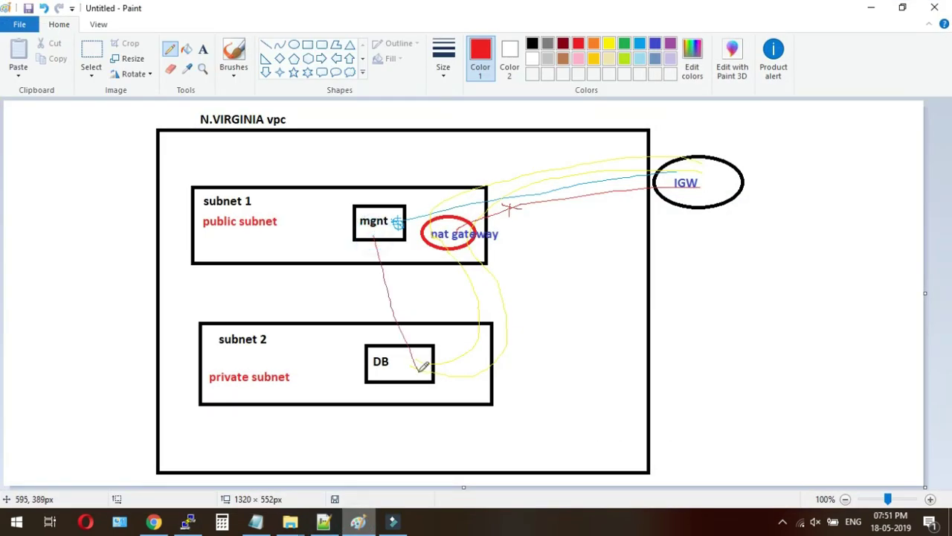
left_click(872, 7)
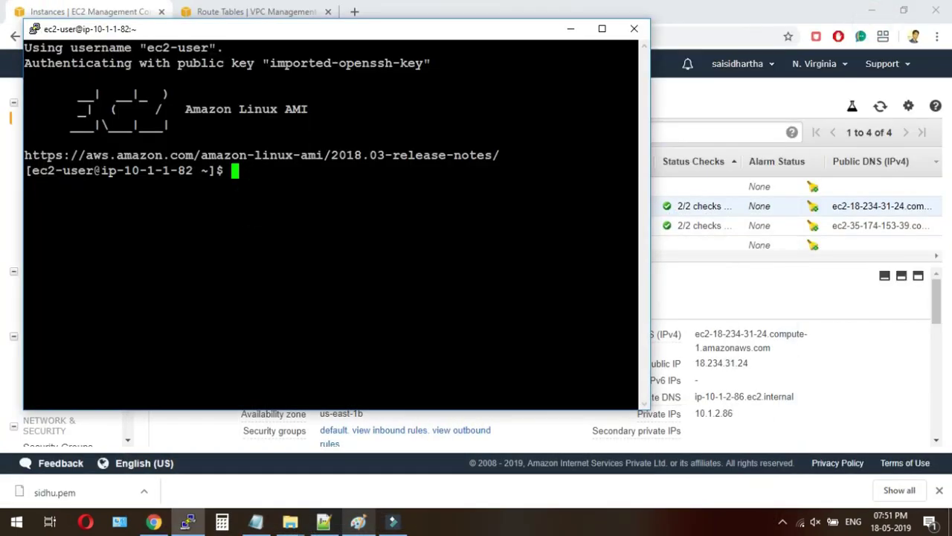
Become root on the mngt 1a instance with sudo su -
type("sudo su -")
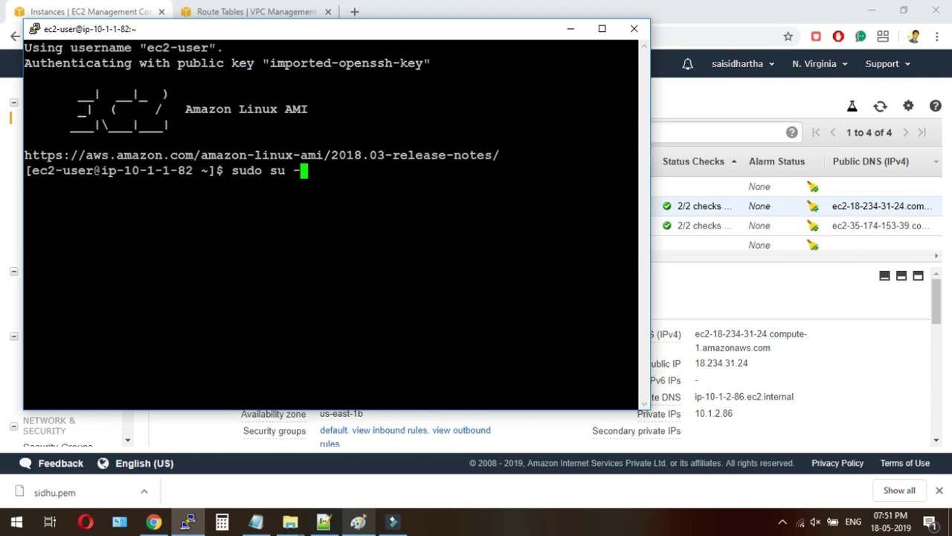
key("Return")
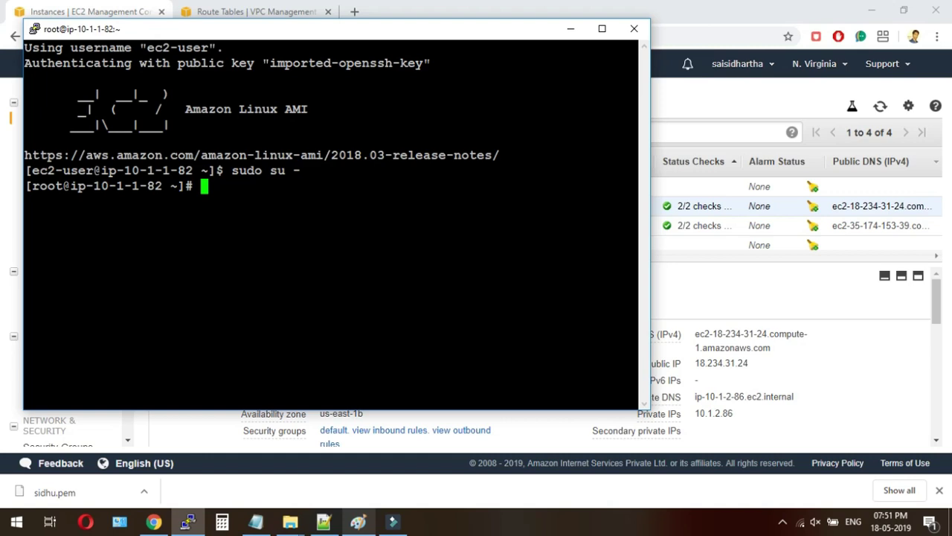
Copy the full example SSH command from the connection instructions of DB1B in the AWS console, and close the instructions
left_click(686, 311)
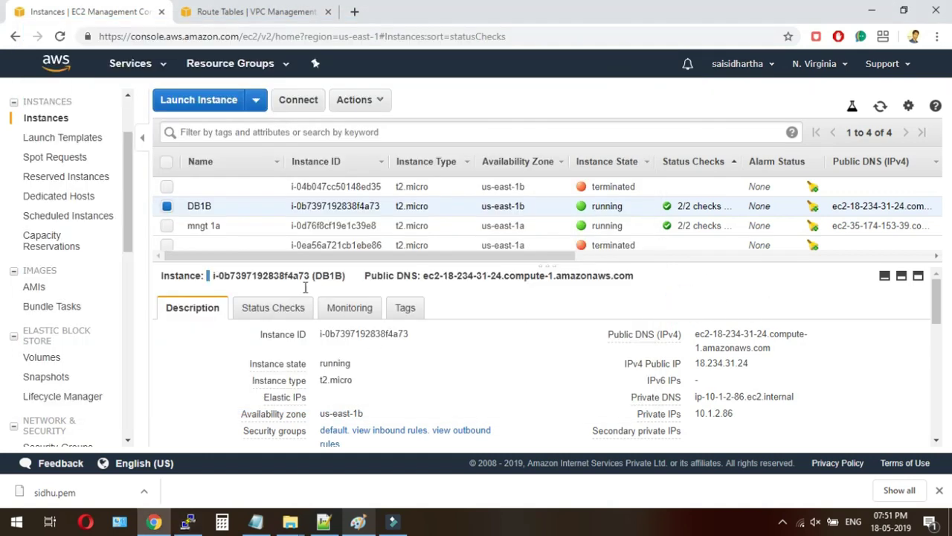
left_click(315, 101)
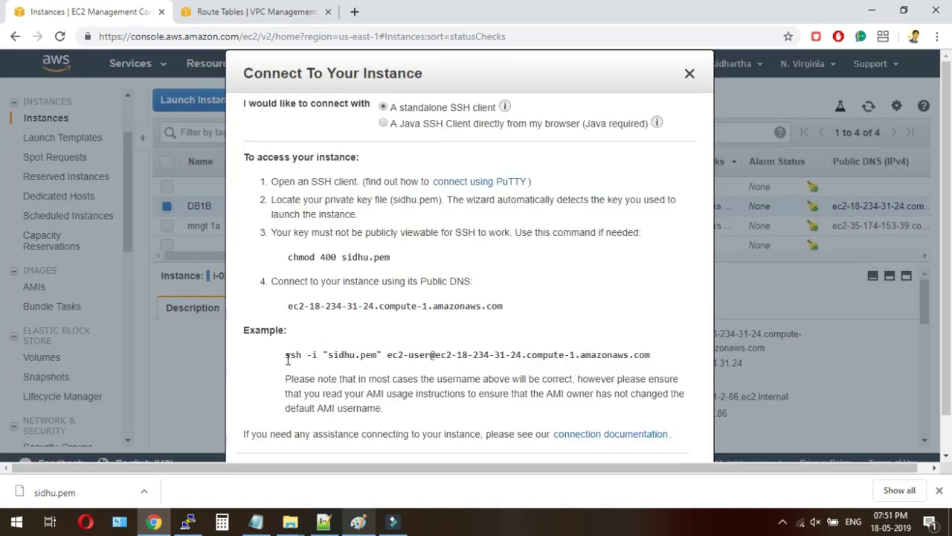
left_click_drag(288, 359, 652, 360)
key("ctrl+c")
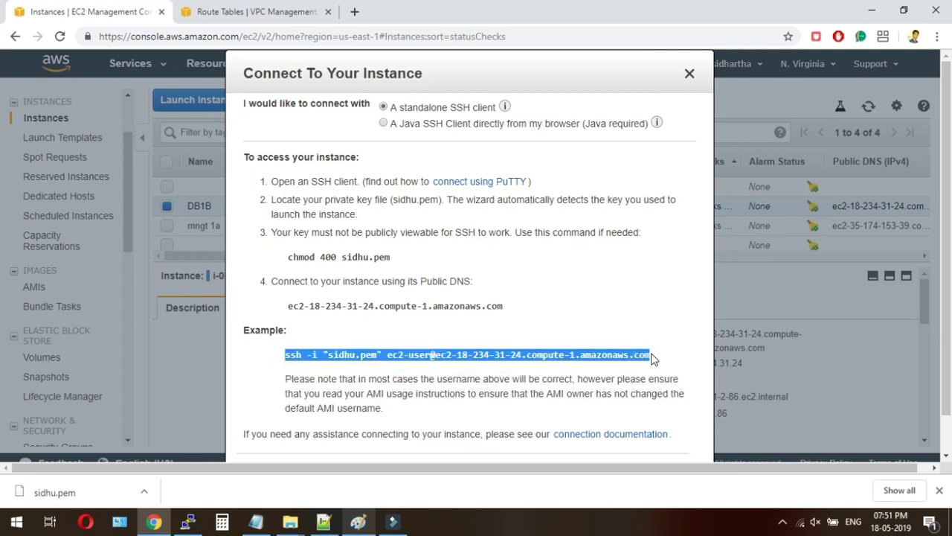
left_click(750, 394)
left_click(689, 74)
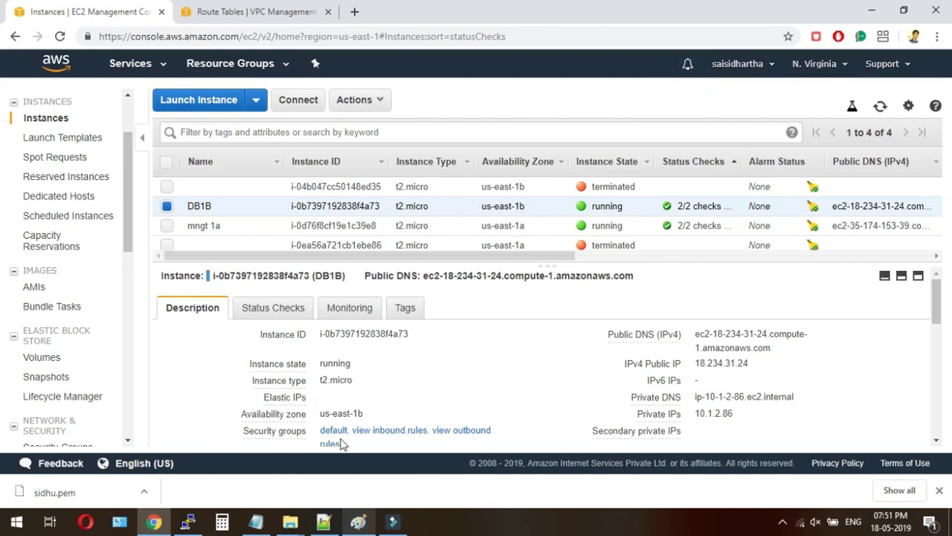
Try to connect to DB1B from the mngt 1a root terminal using the copied SSH command, accepting the host key with yes
left_click(187, 521)
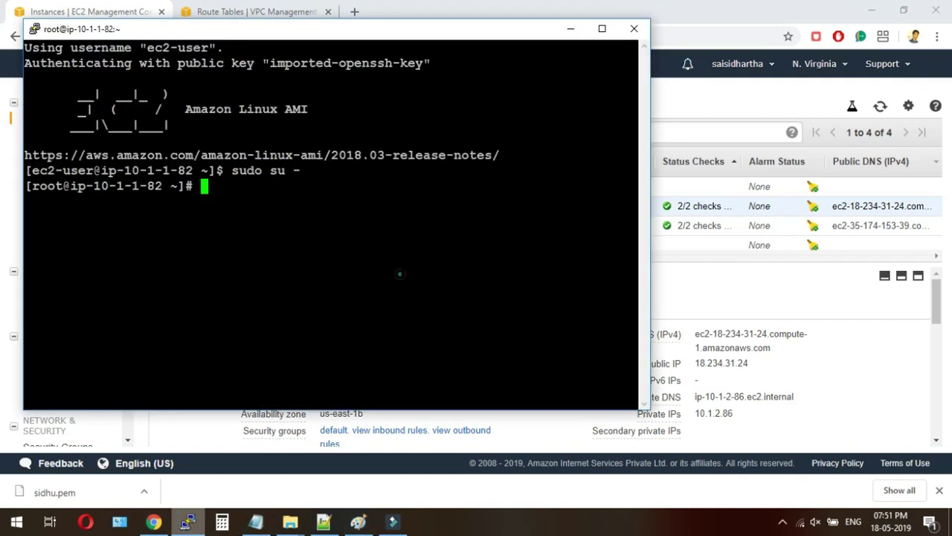
right_click(401, 274)
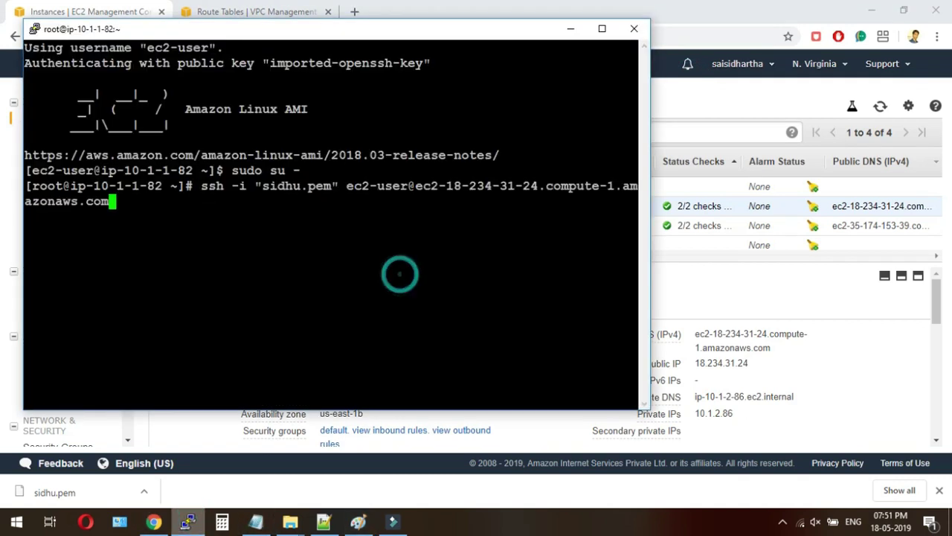
key("Return")
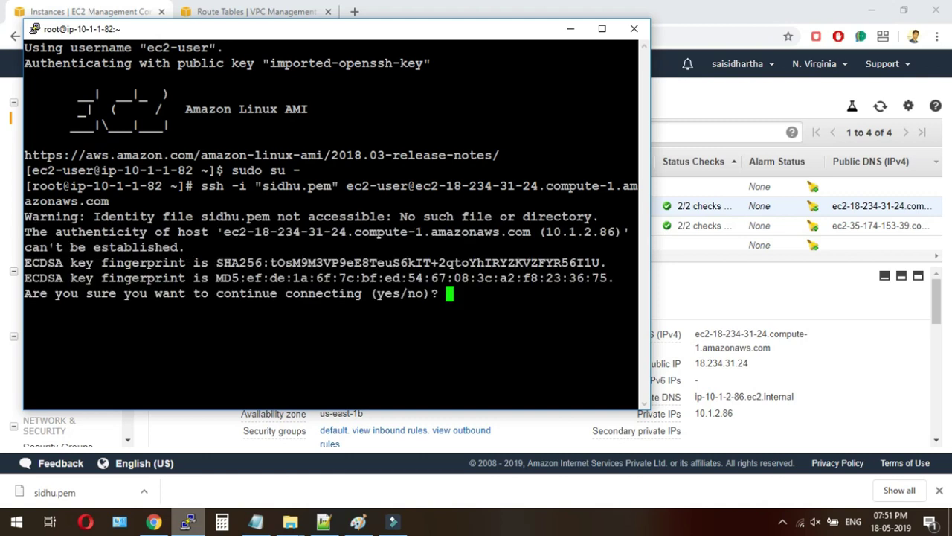
type("yes")
key("Return")
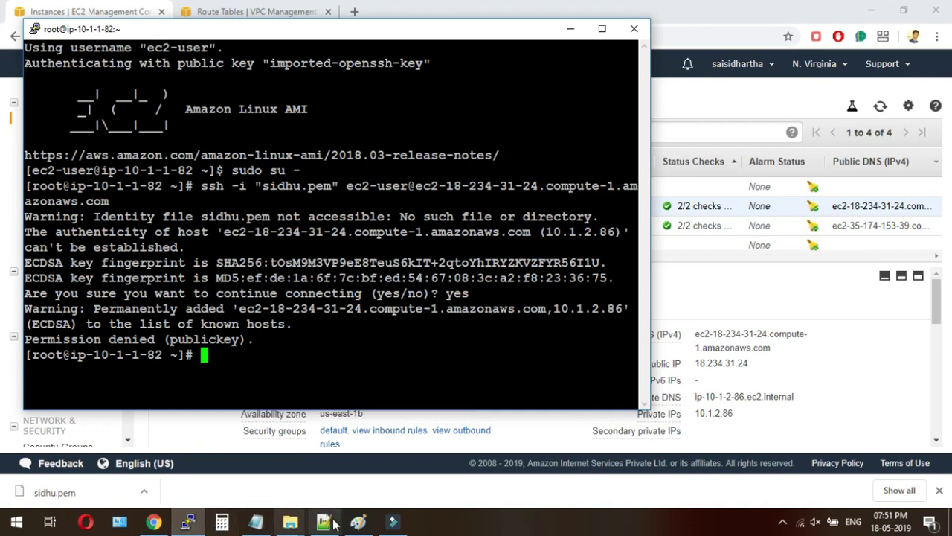
Open sidhu.pem from the H: drive in Notepad++, copy the entire private key text, and minimize the editor
mouse_move(290, 522)
left_click(258, 492)
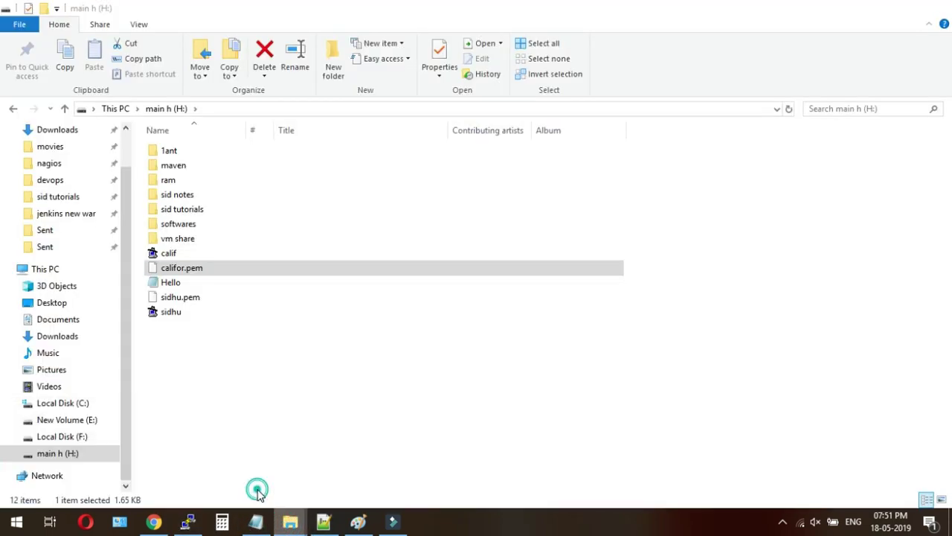
left_click(212, 302)
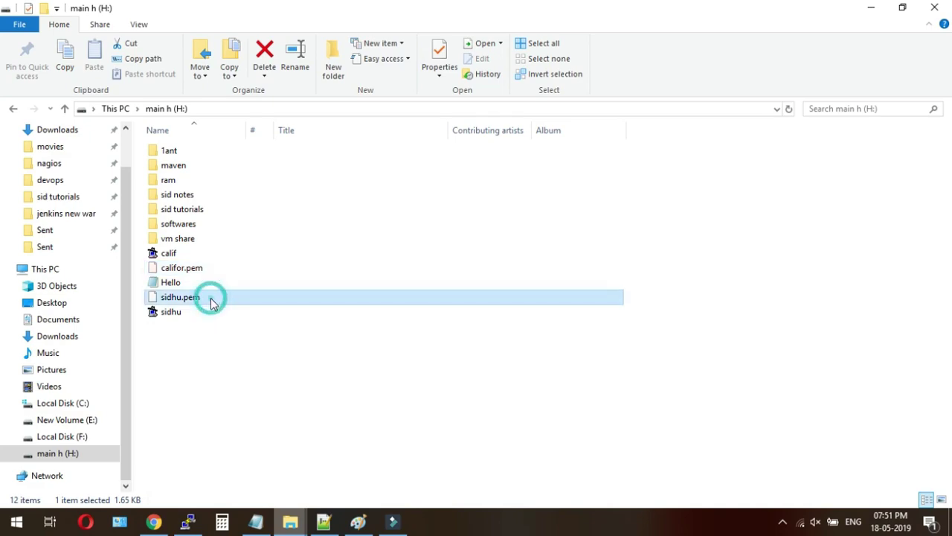
right_click(211, 299)
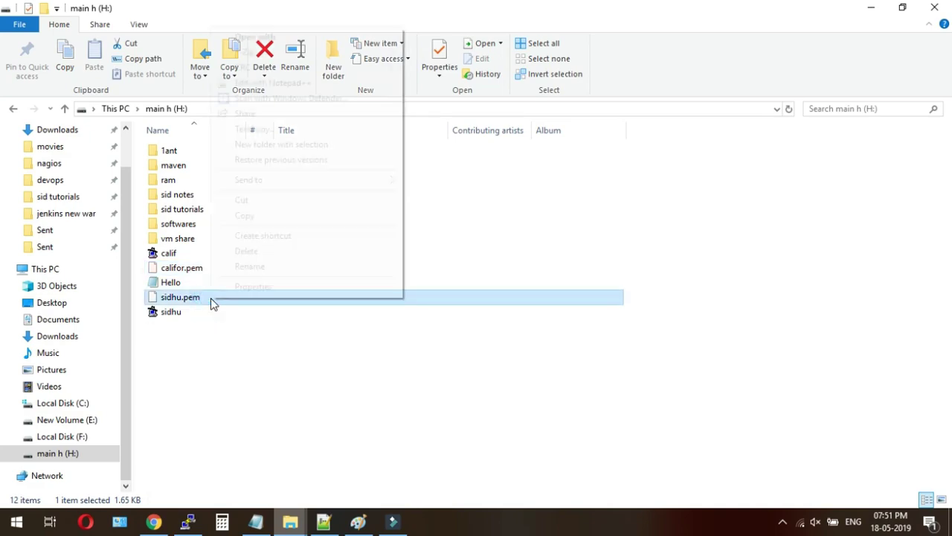
left_click(317, 86)
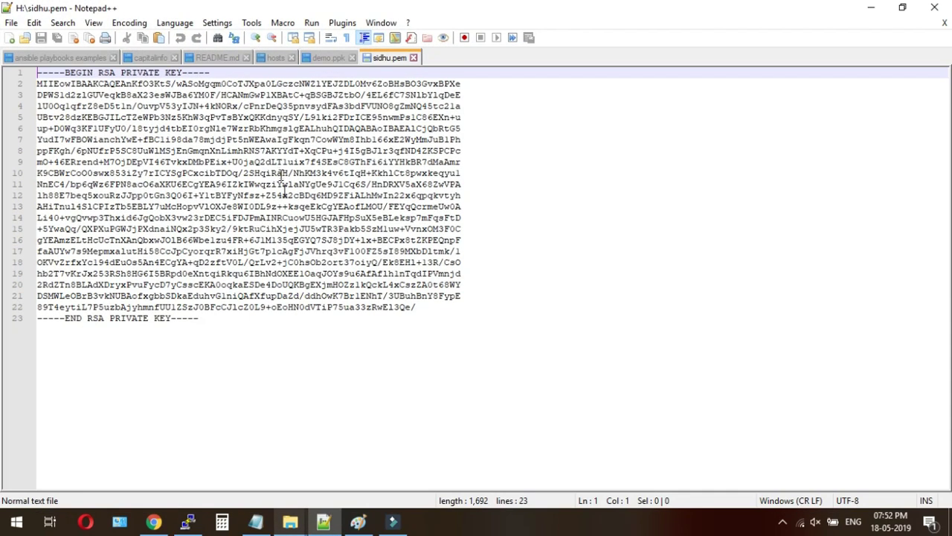
left_click_drag(250, 324, 42, 72)
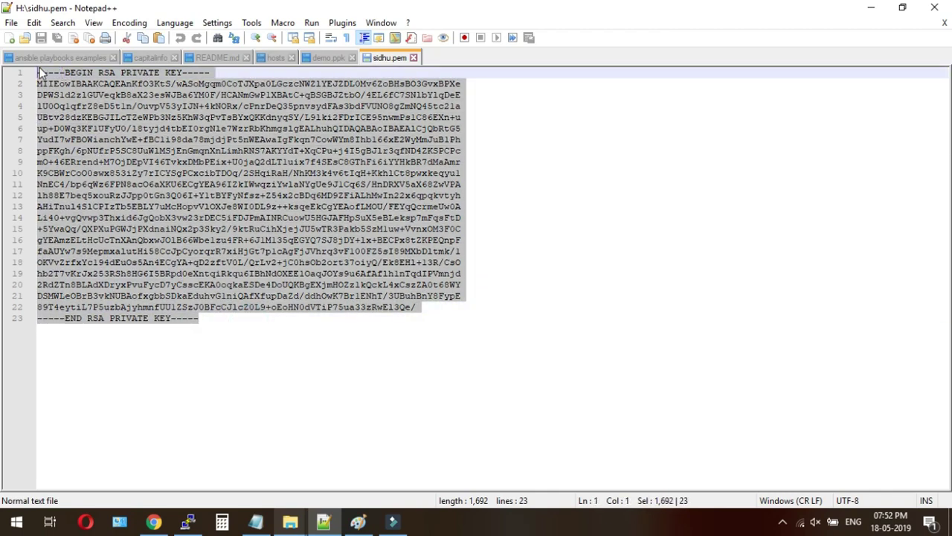
left_click(871, 8)
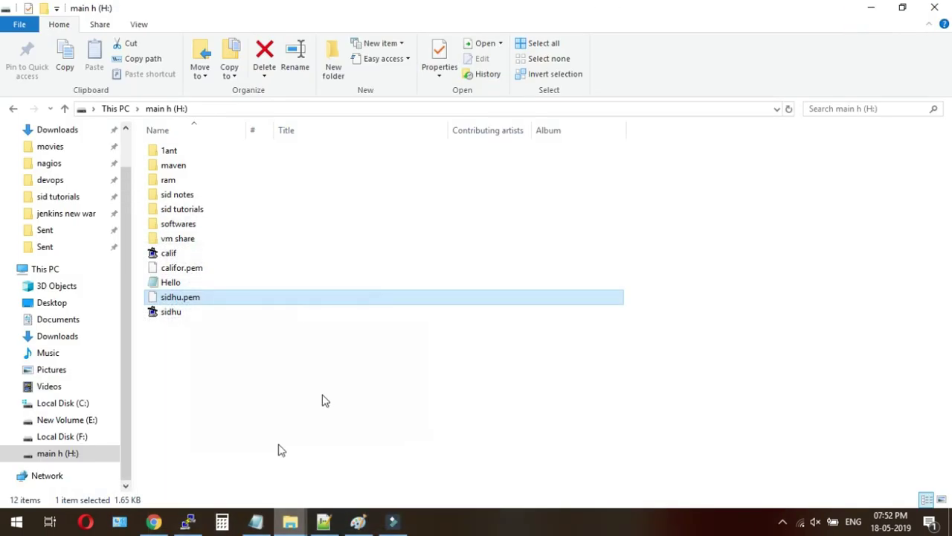
Switch to the mngt 1a root terminal and open a new file sidhu.pem in nano
left_click(187, 523)
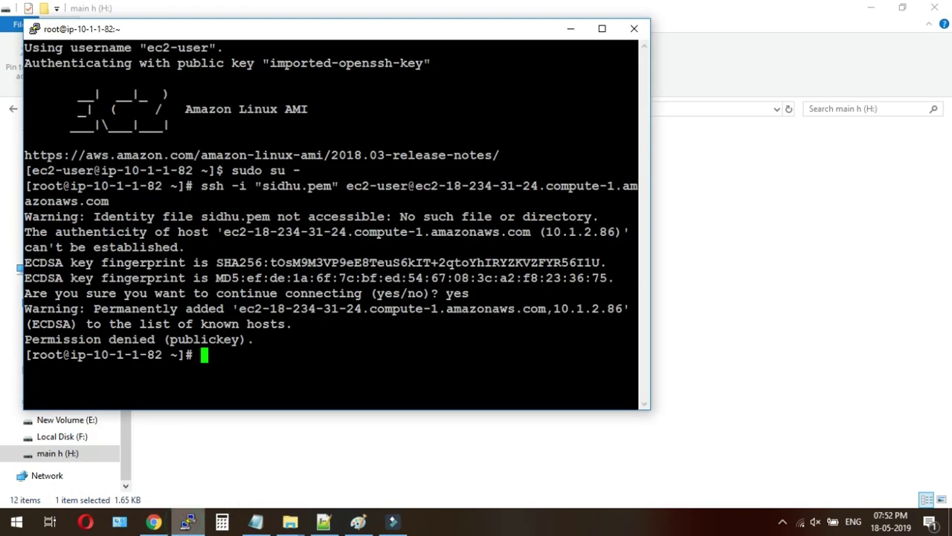
left_click(248, 349)
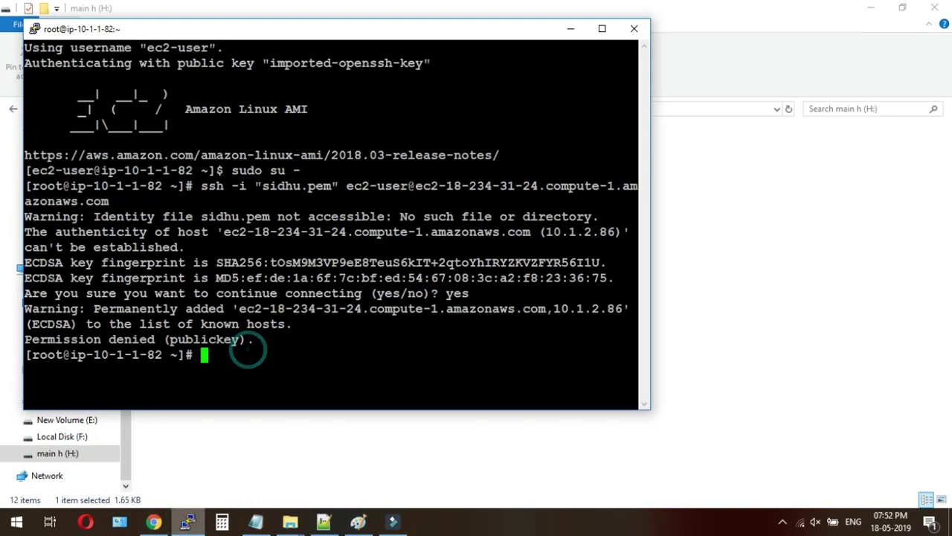
type("a")
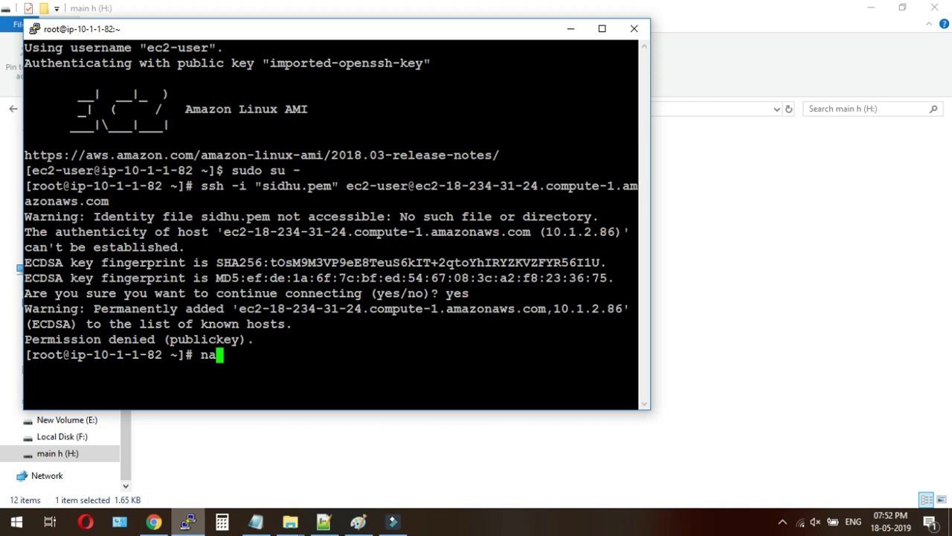
type("no sidhu")
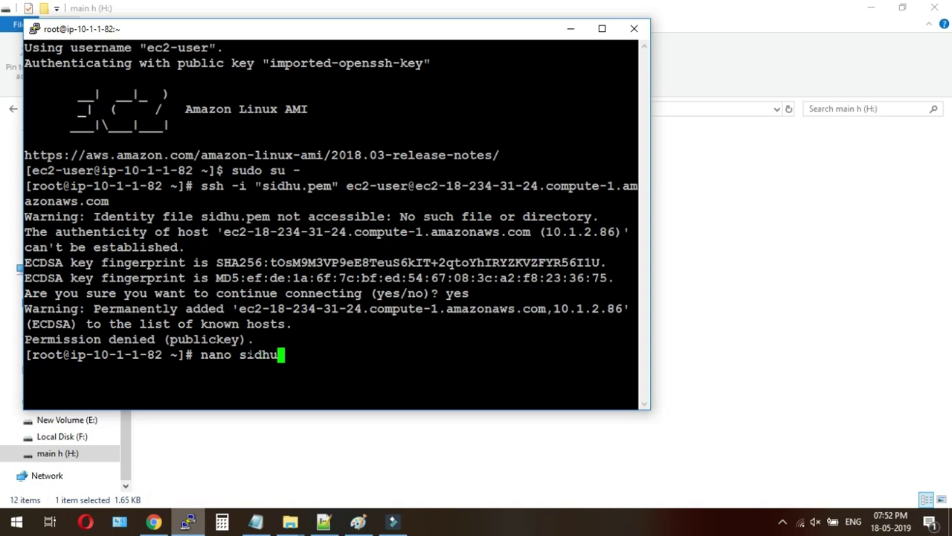
type(".pem")
key("Return")
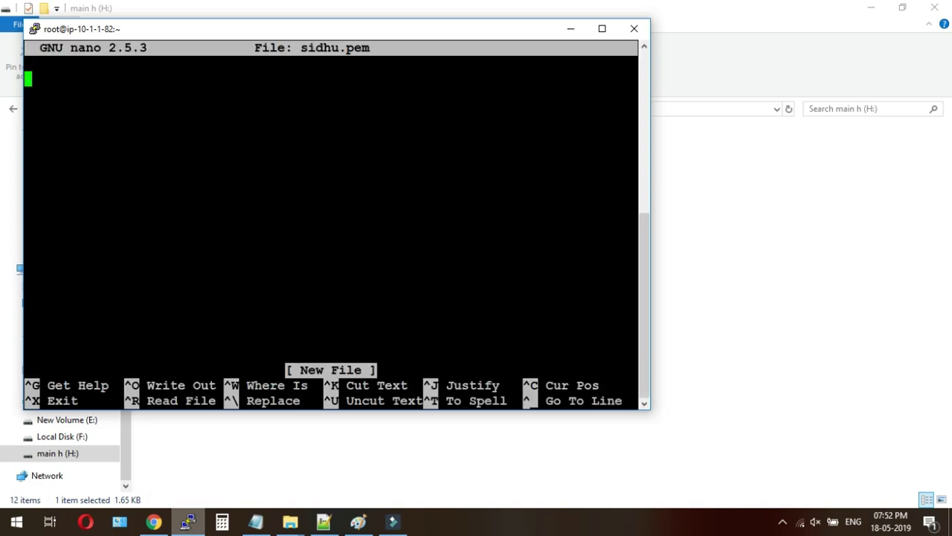
Paste the copied private key into sidhu.pem, save the file, and exit nano
right_click(222, 256)
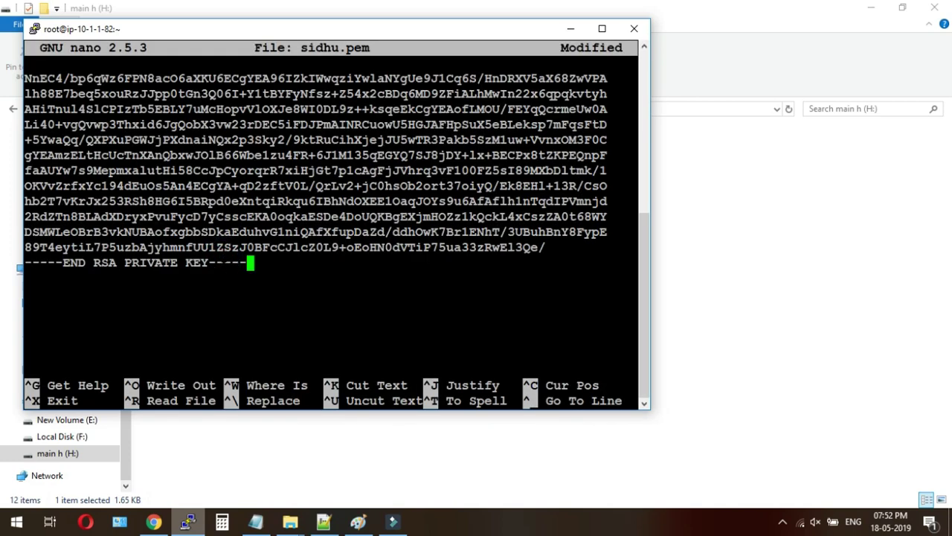
key("ctrl+o")
key("Return")
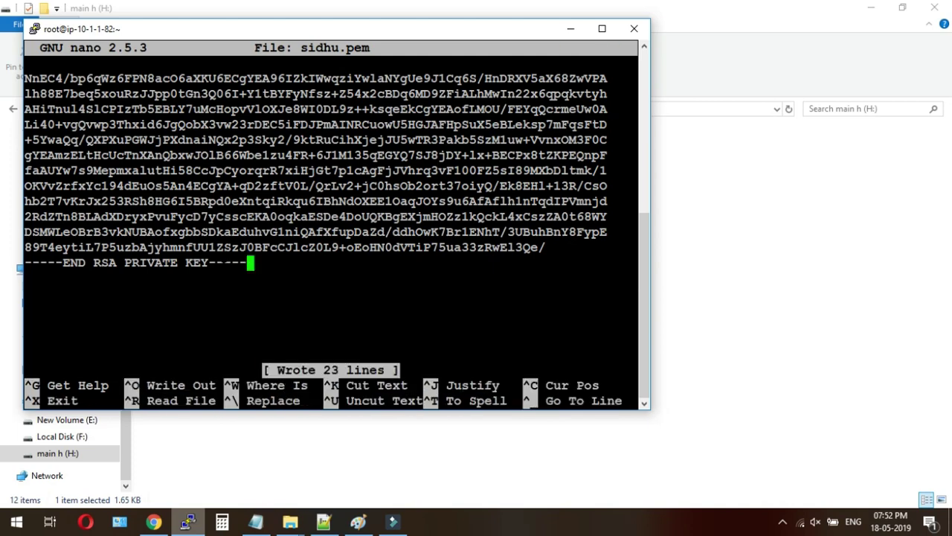
key("ctrl+x")
key("Return")
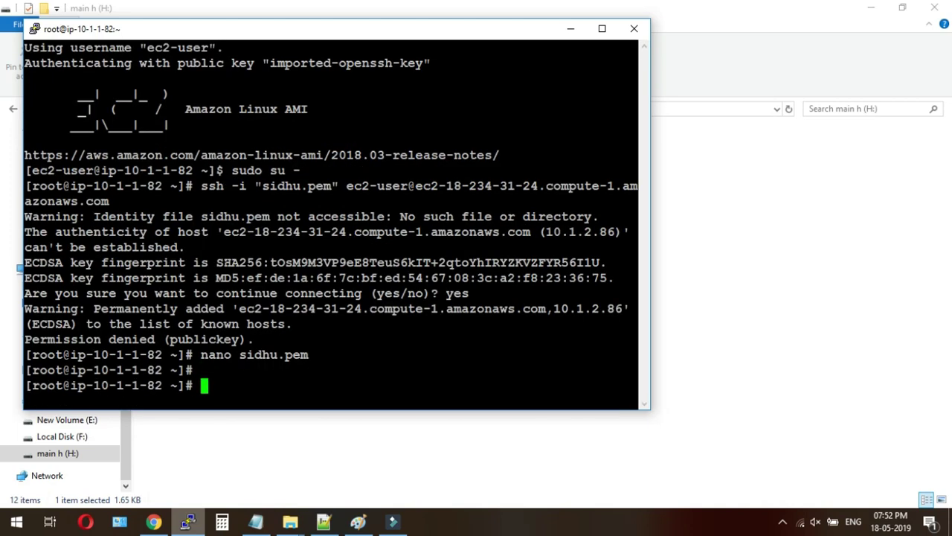
Try the previous SSH command to DB1B again, using the sidhu.pem file on mngt 1a
key("Up")
key("Up")
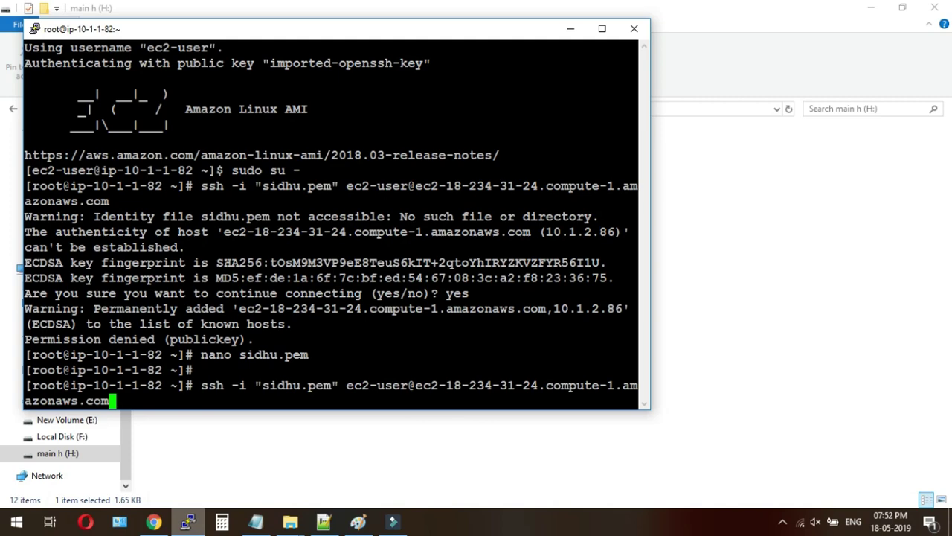
key("Return")
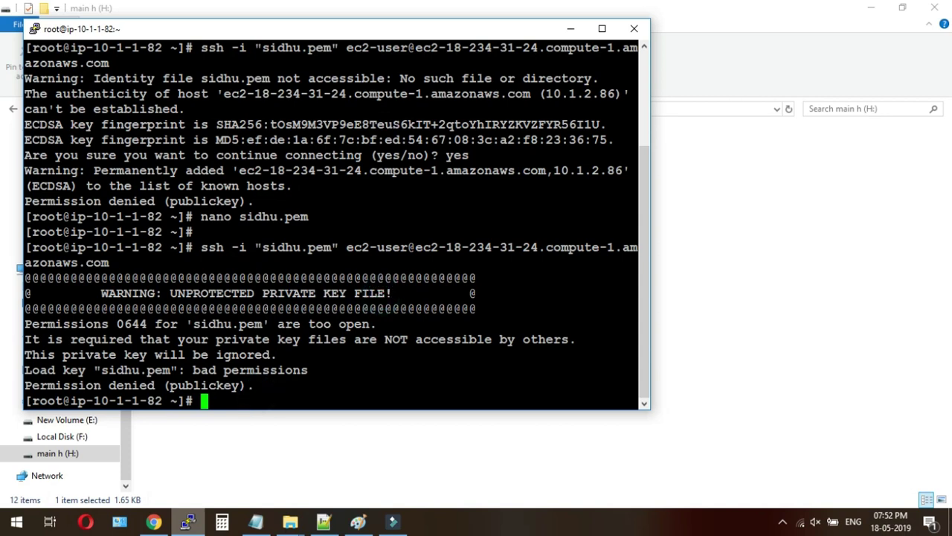
Set the permissions of sidhu.pem to 400 with chmod, listing the directory with ll before and after
type("ll")
key("Return")
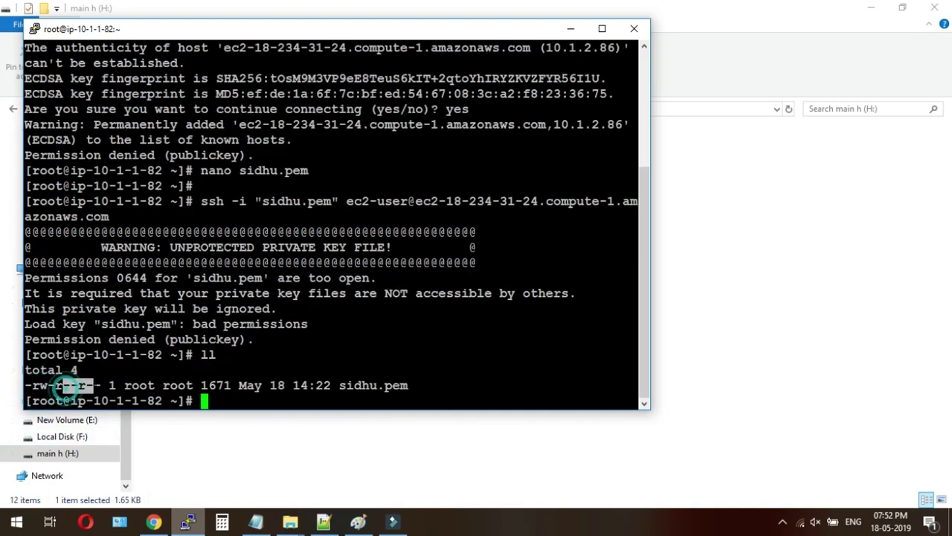
left_click(171, 385)
left_click(239, 386)
type("chmod")
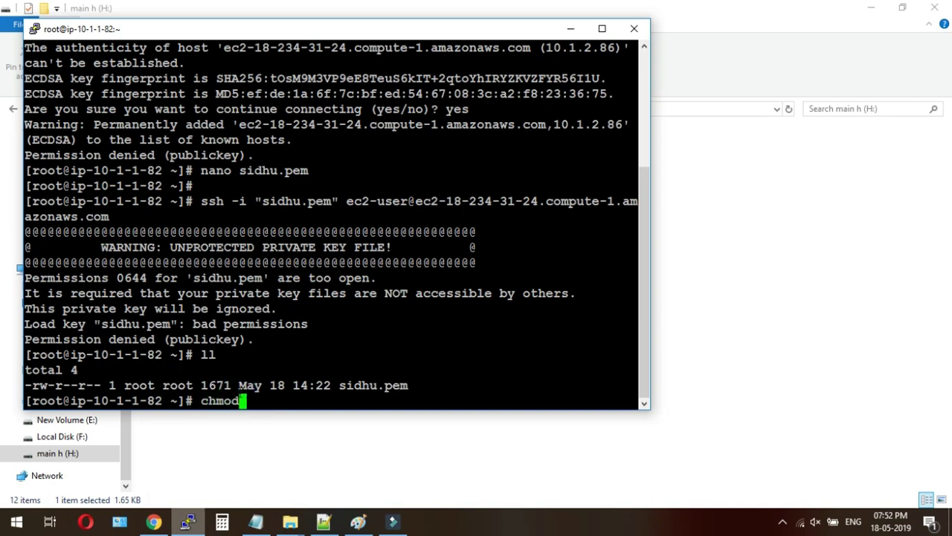
type(" 400 si")
key("Tab")
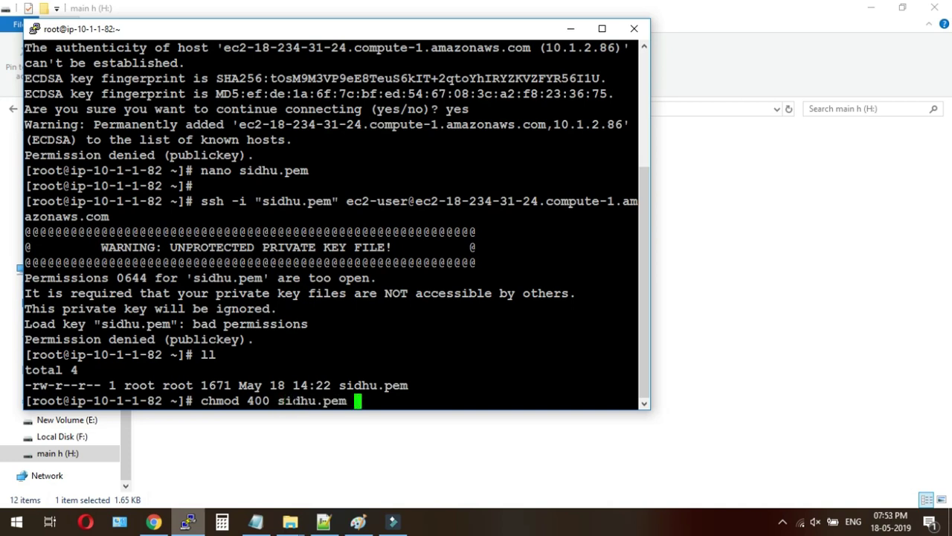
key("Return")
type("ll")
key("Return")
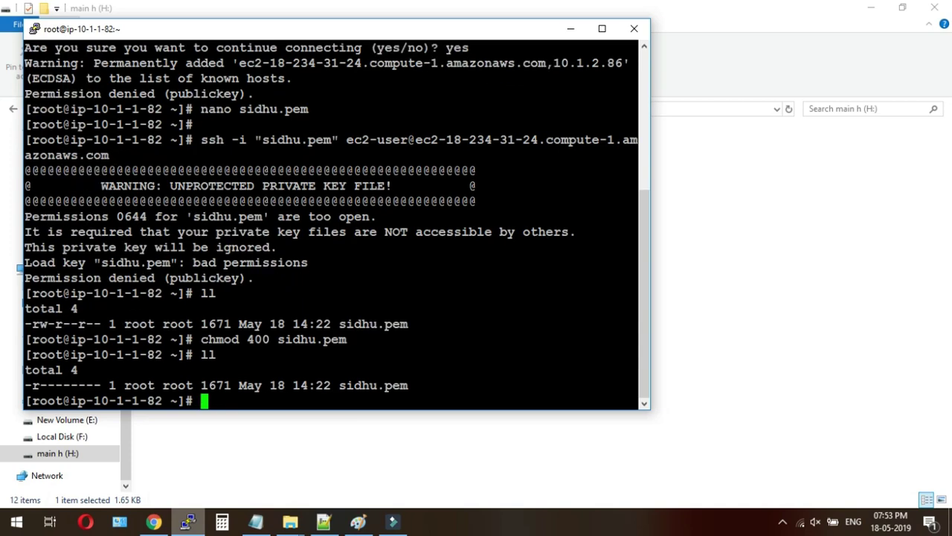
Connect to DB1B from mngt 1a by rerunning the SSH command with sidhu.pem
key("Up")
key("Up")
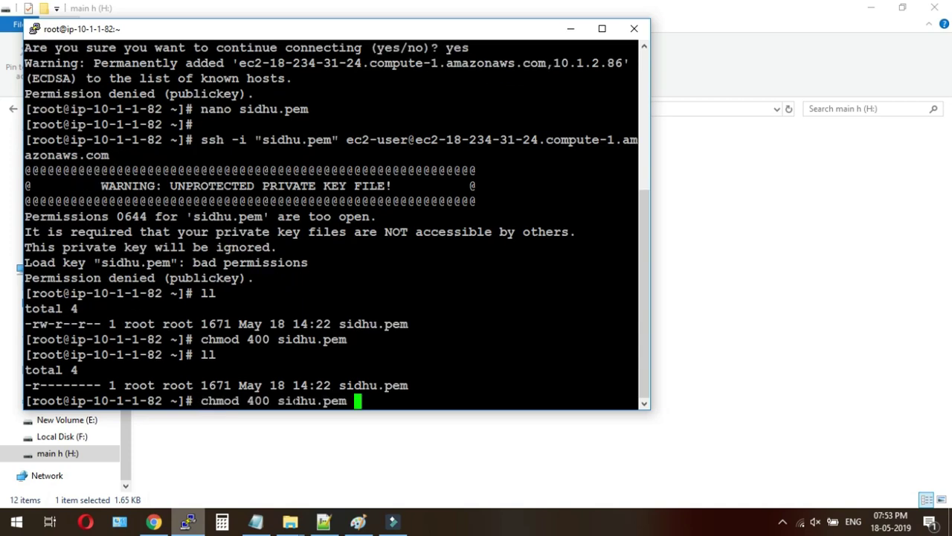
key("Down")
key("Up")
key("Up")
key("Up")
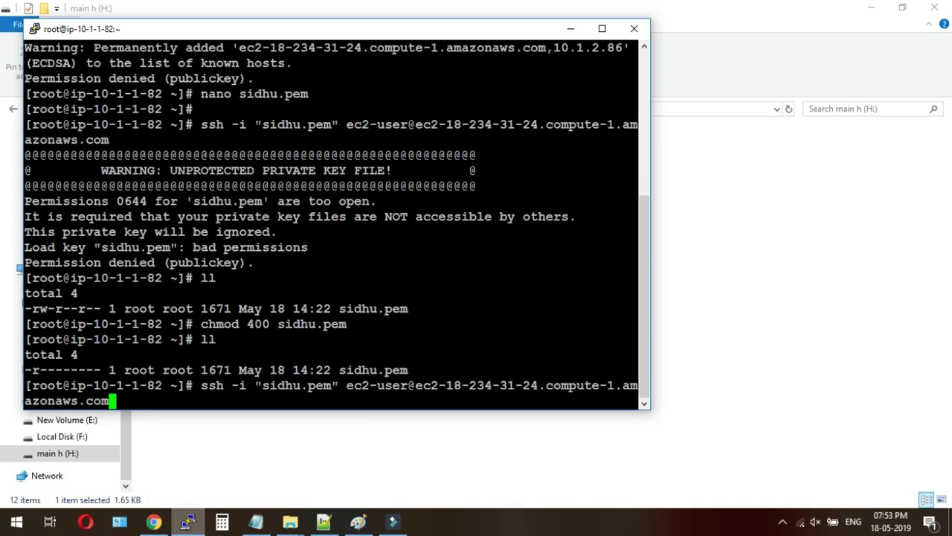
key("Return")
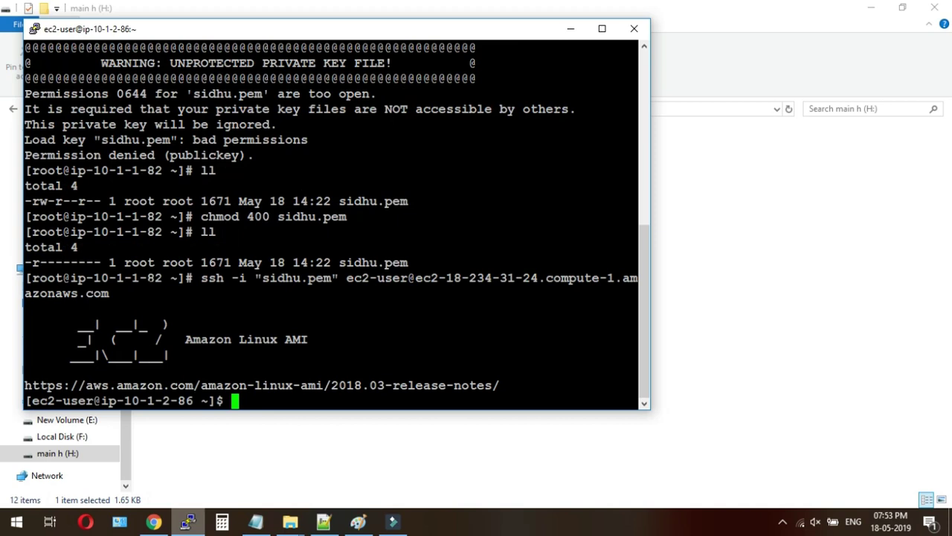
Compare the private IP addresses in the shell prompts before and after the SSH login
left_click_drag(162, 278, 132, 278)
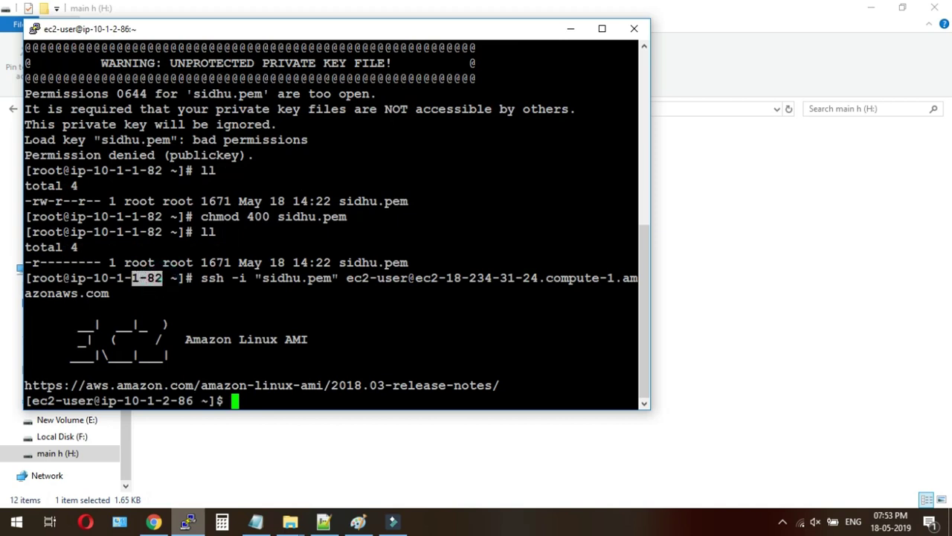
left_click_drag(200, 400, 170, 400)
left_click_drag(162, 278, 116, 277)
left_click(128, 276)
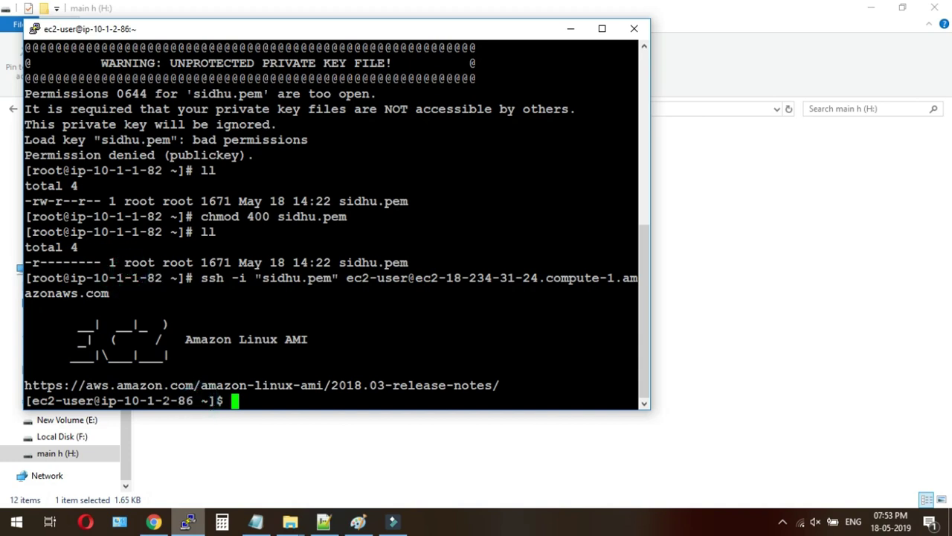
left_click_drag(199, 400, 170, 400)
left_click(171, 402)
Draw red lines in the Paint network diagram from IGW to mgnt and from mgnt down to DB, and minimize Paint
left_click(691, 296)
left_click(358, 521)
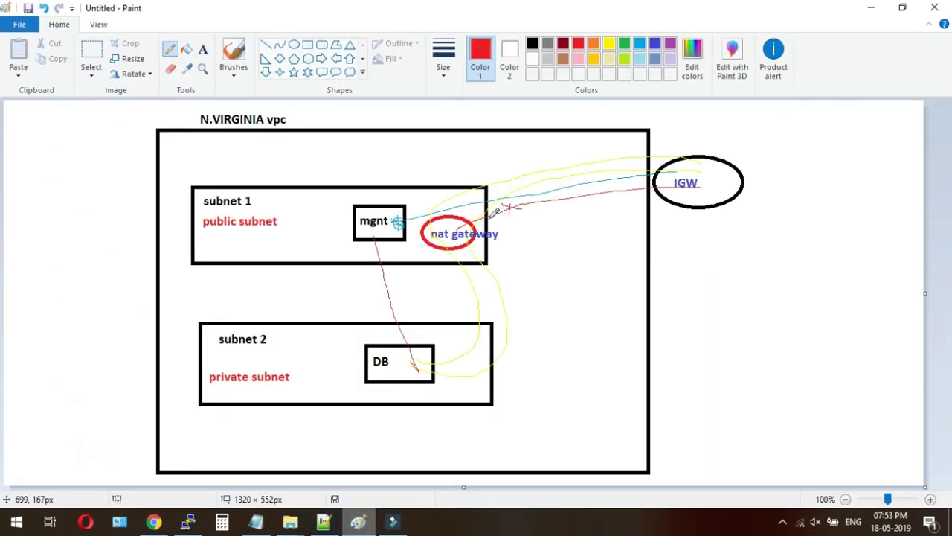
mouse_move(679, 185)
left_mouse_down()
mouse_move(405, 223)
mouse_move(387, 232)
mouse_move(400, 269)
left_mouse_up()
left_click_drag(418, 328, 440, 384)
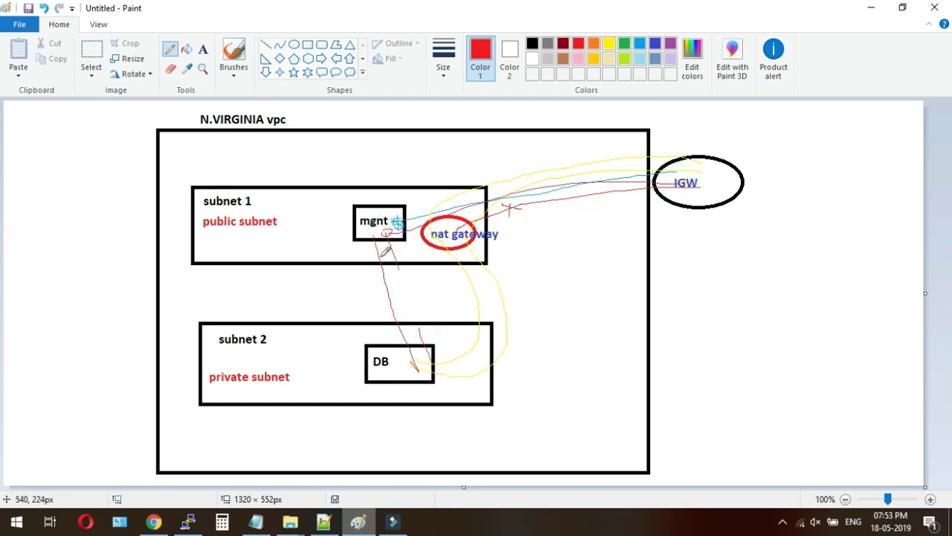
left_click_drag(385, 244, 434, 343)
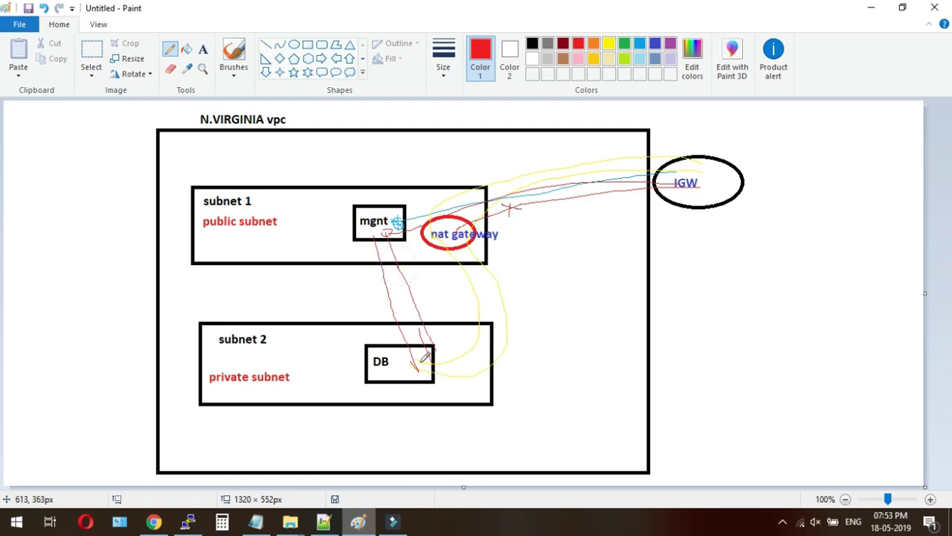
left_click(871, 8)
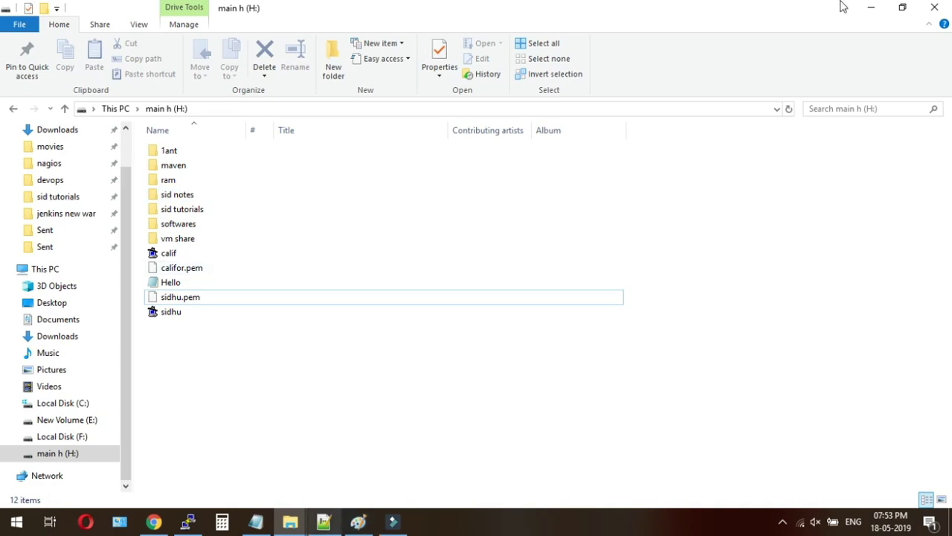
Minimize the file explorer and terminal windows, and open the Elastic IPs page in the AWS VPC console
left_click(872, 7)
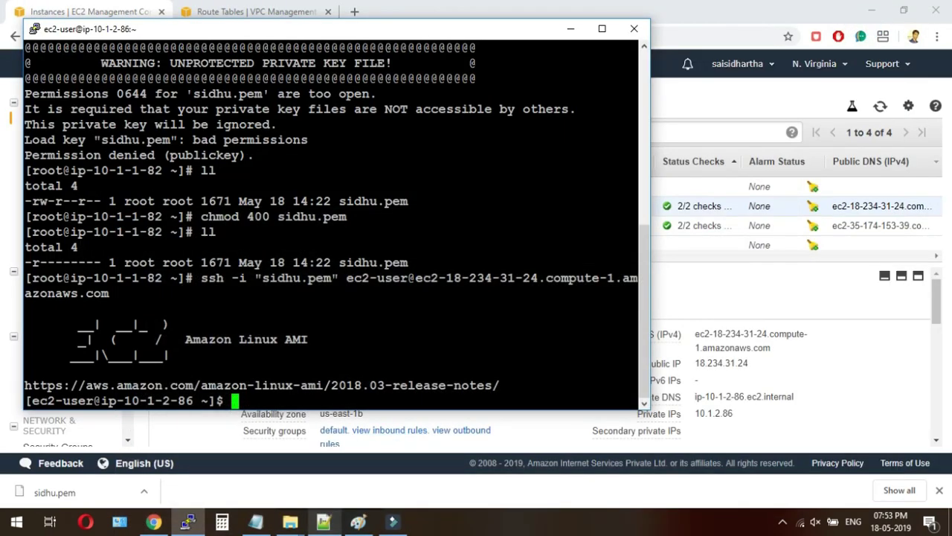
left_click(567, 31)
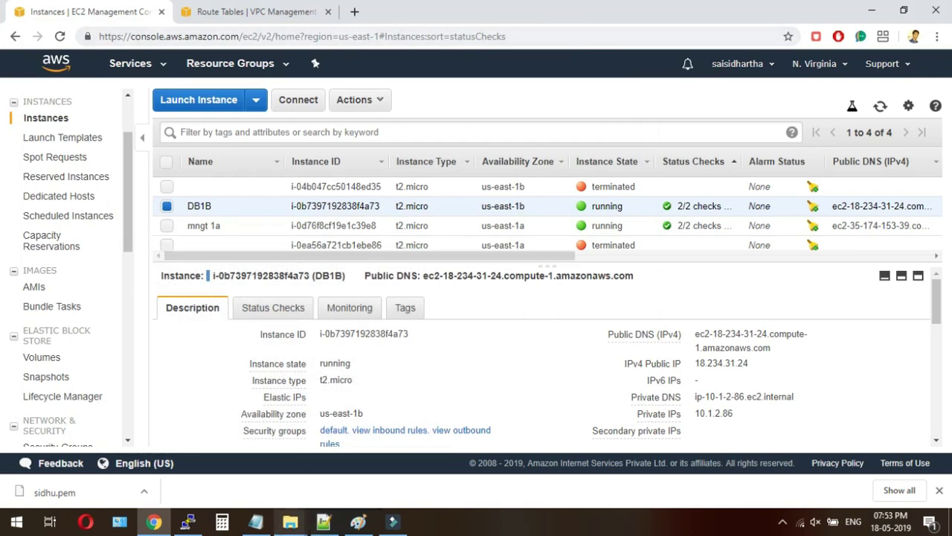
left_click_drag(124, 344, 130, 320)
left_click(227, 12)
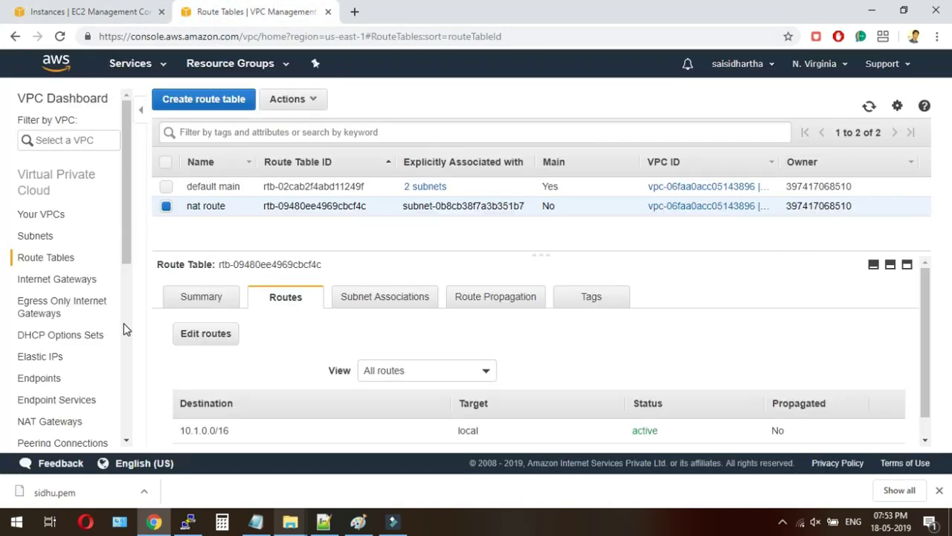
left_click_drag(124, 323, 125, 174)
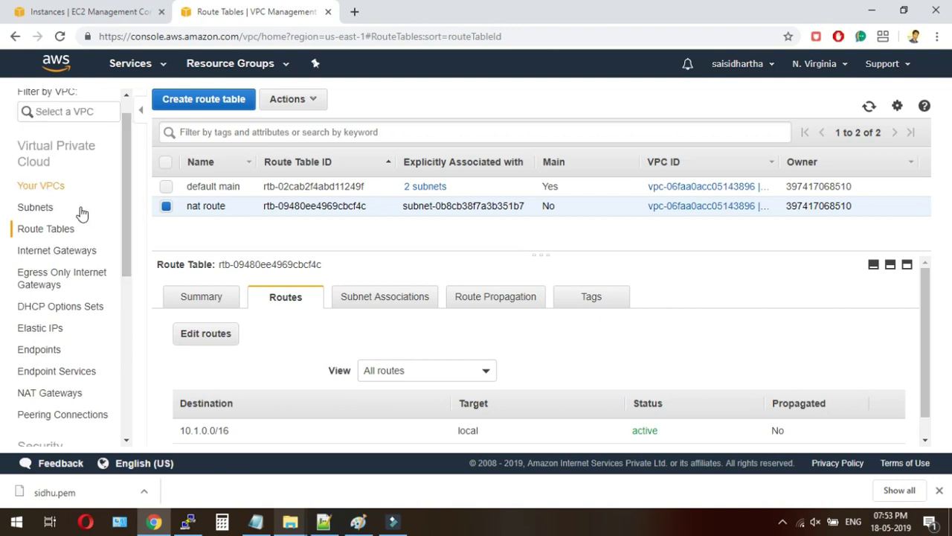
left_click(60, 337)
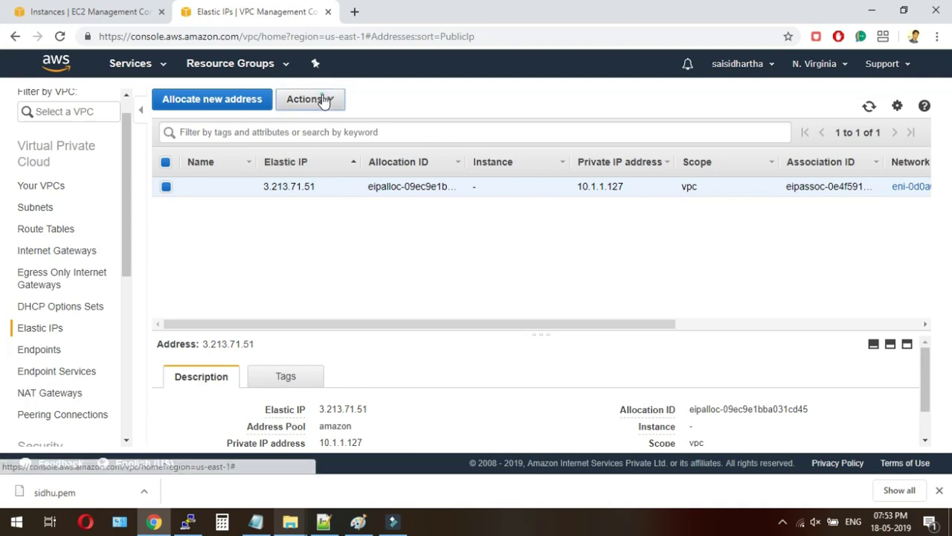
Try to disassociate the Elastic IP address 3.213.71.51 and close the dialog
left_click(323, 99)
left_click(343, 156)
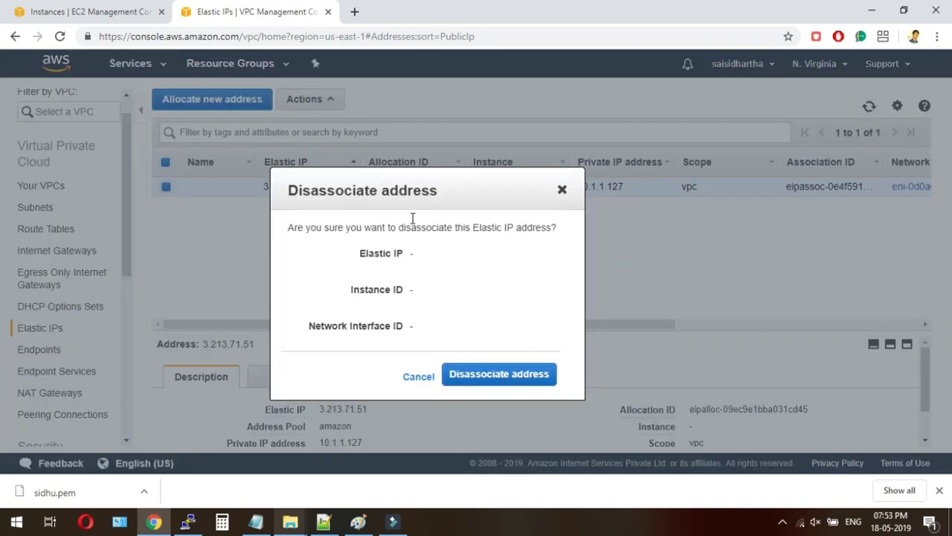
left_click(521, 352)
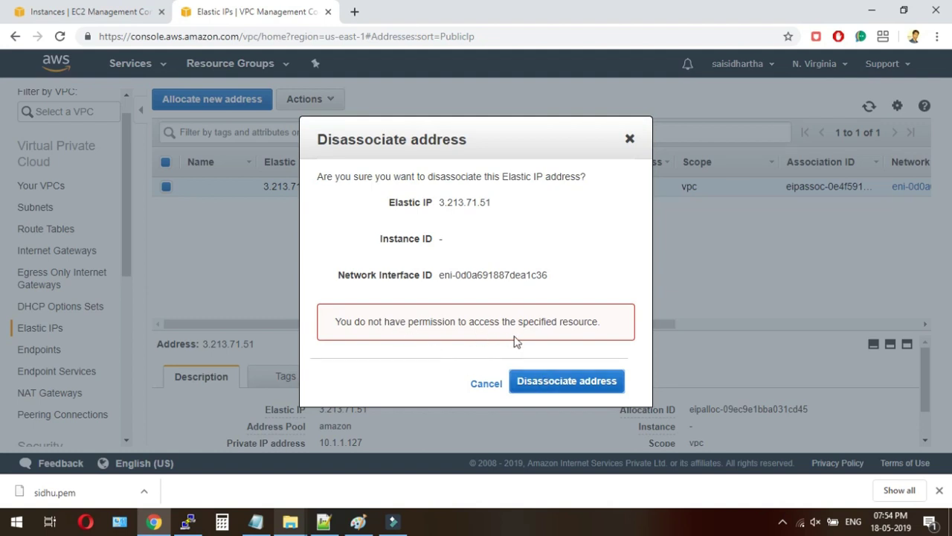
left_click(630, 140)
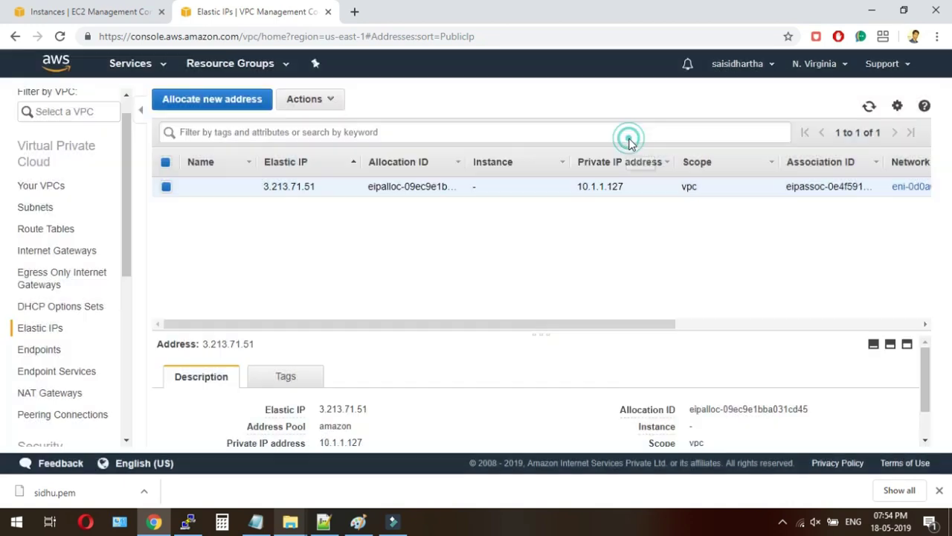
left_click(125, 311)
left_click_drag(125, 307, 110, 210)
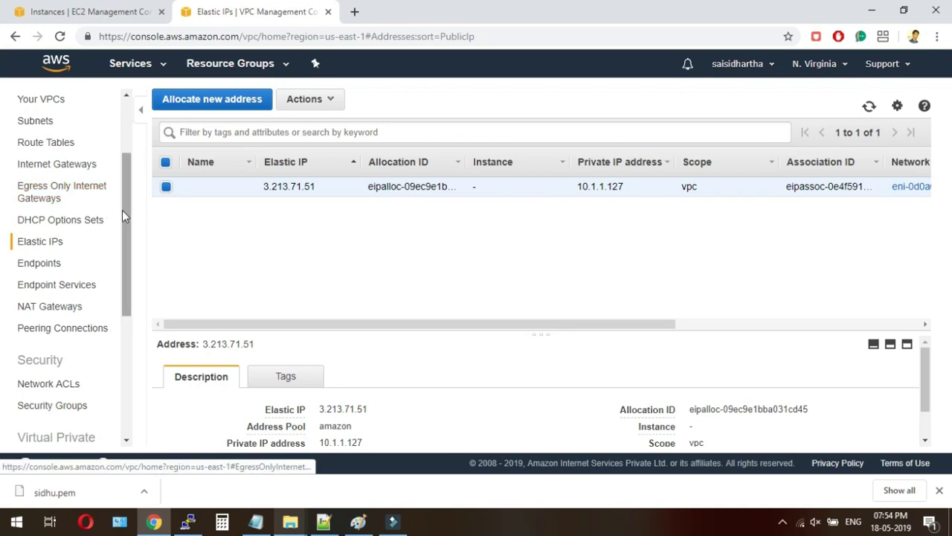
left_click_drag(126, 203, 121, 119)
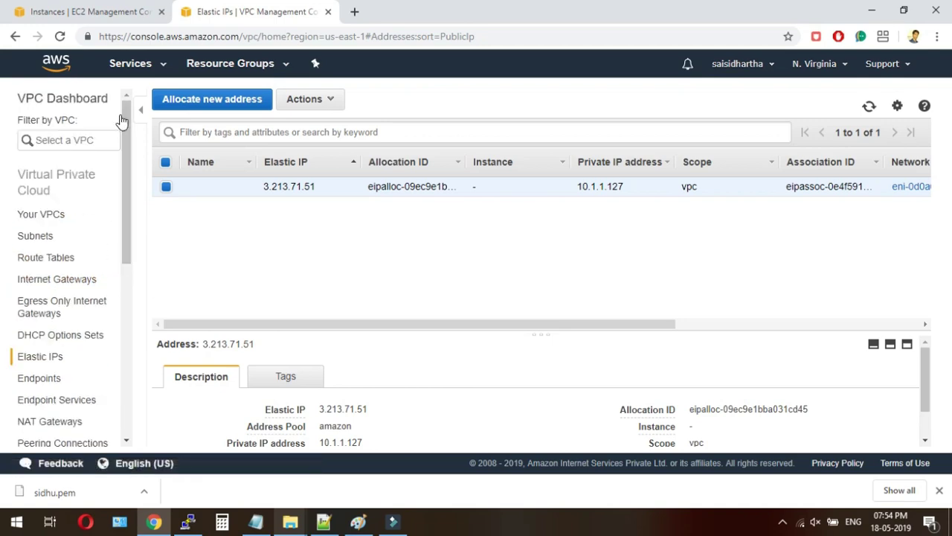
Switch to the PuTTY terminal, exit the SSH session on DB1B back to the management instance's shell, and return to the AWS console
left_click(189, 525)
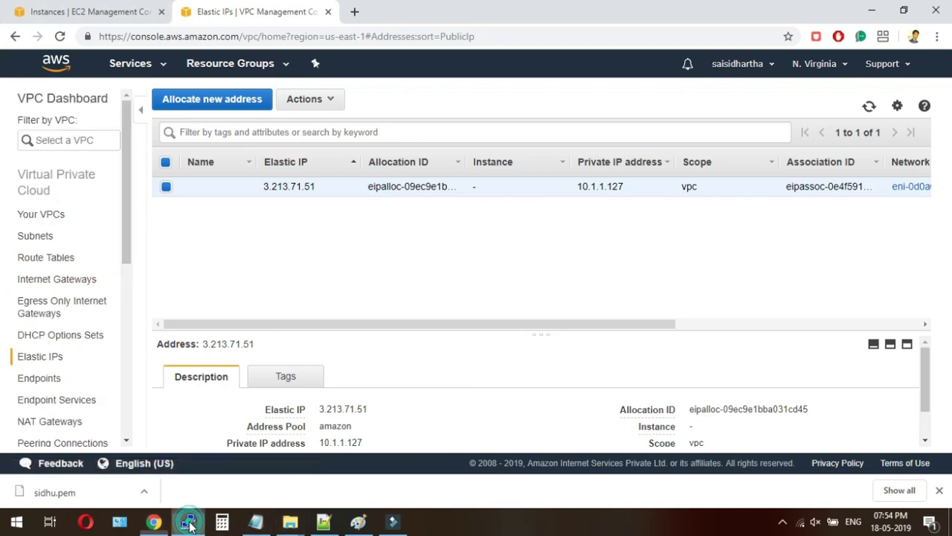
left_click(279, 374)
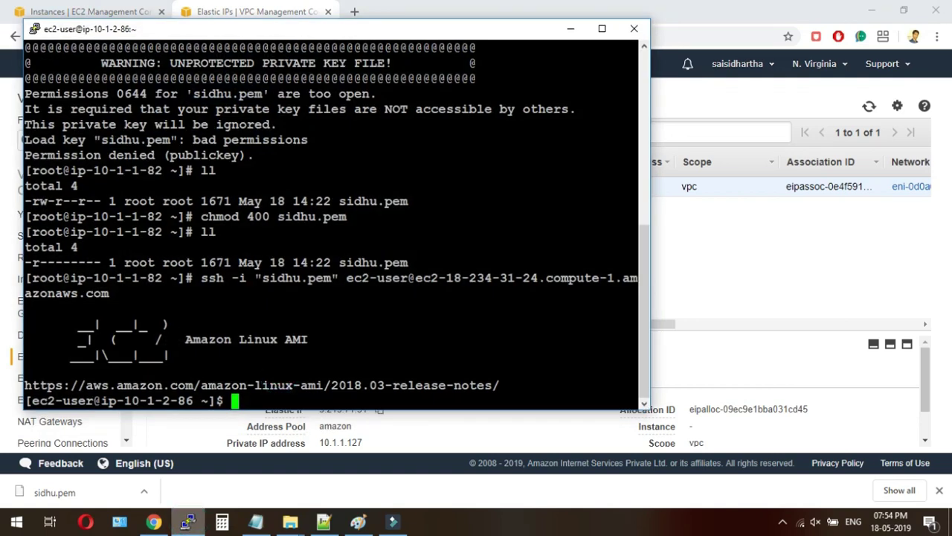
type("exit")
key("Return")
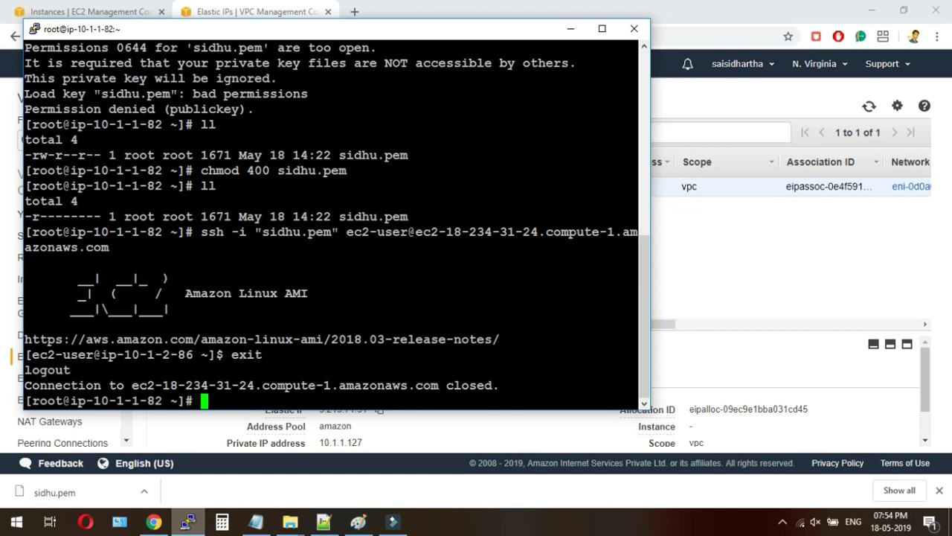
left_click_drag(133, 400, 170, 400)
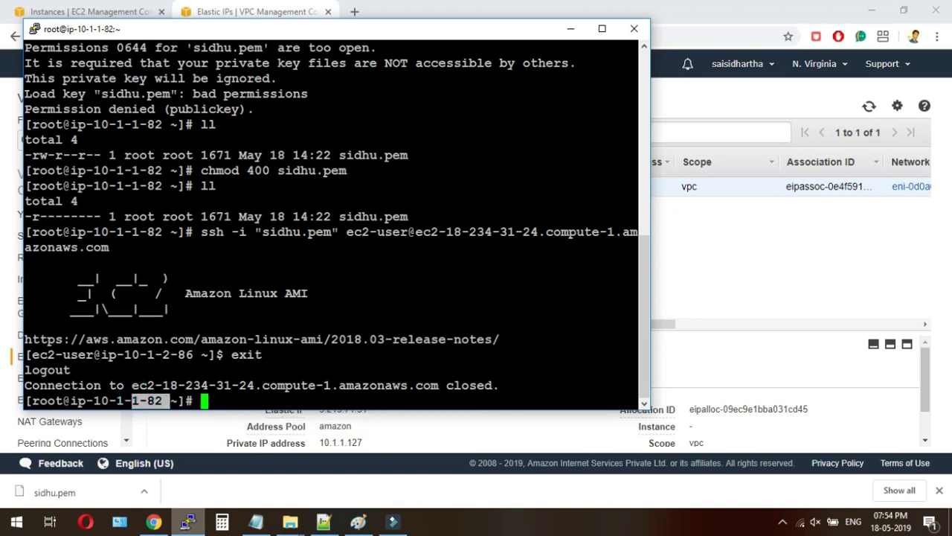
left_click(694, 313)
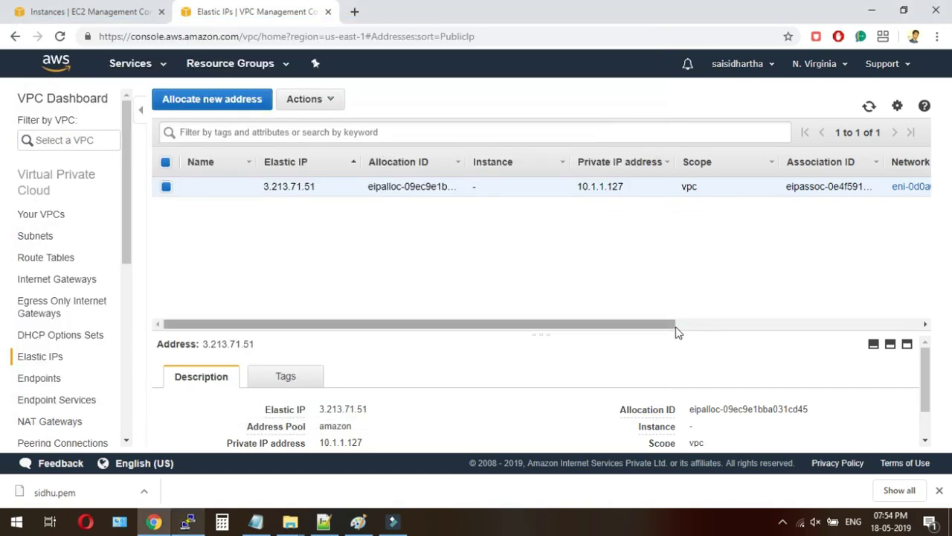
left_click(677, 328)
left_click_drag(525, 324, 314, 350)
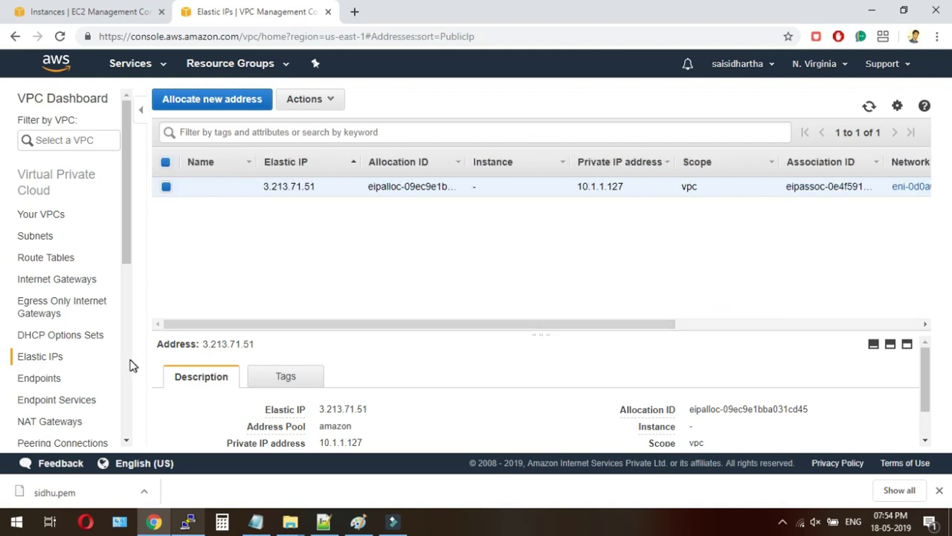